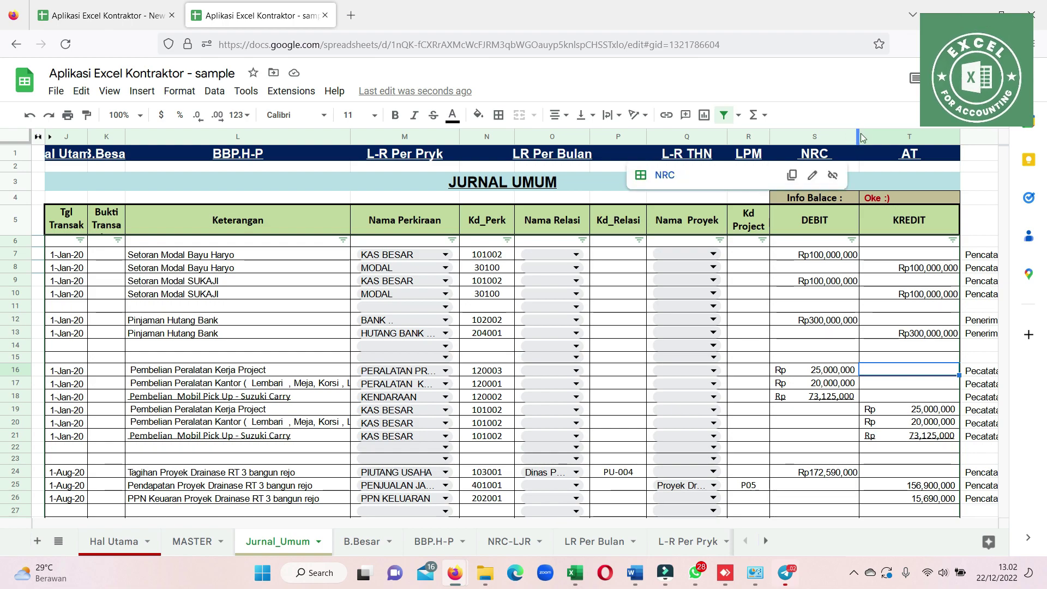
Narrow the KREDIT column T on Jurnal_Umum slightly, keeping the balance check at 'Oke :)'.
left_click(882, 251)
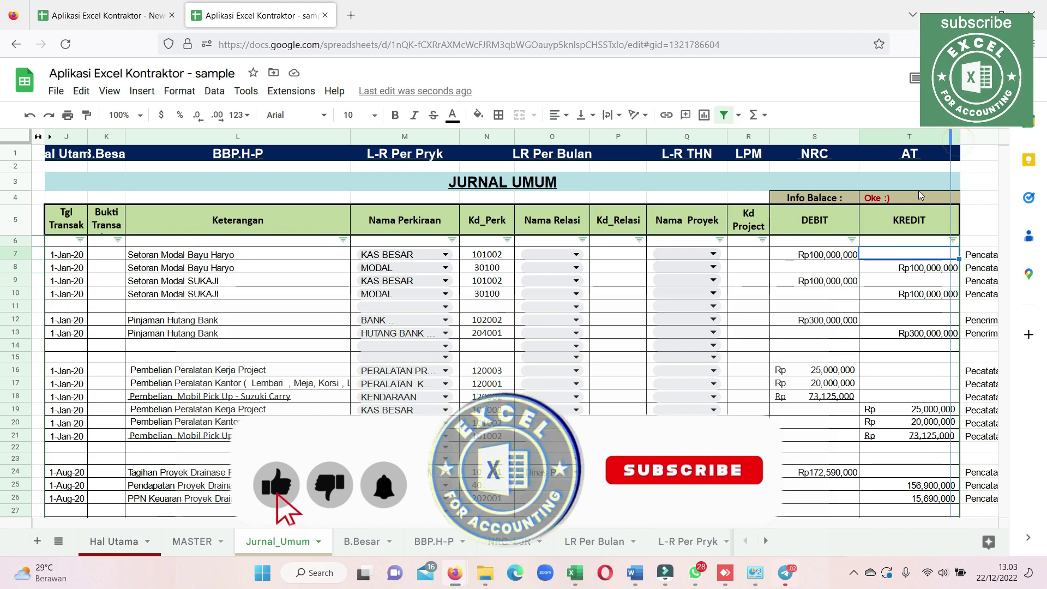
left_click_drag(921, 195, 951, 195)
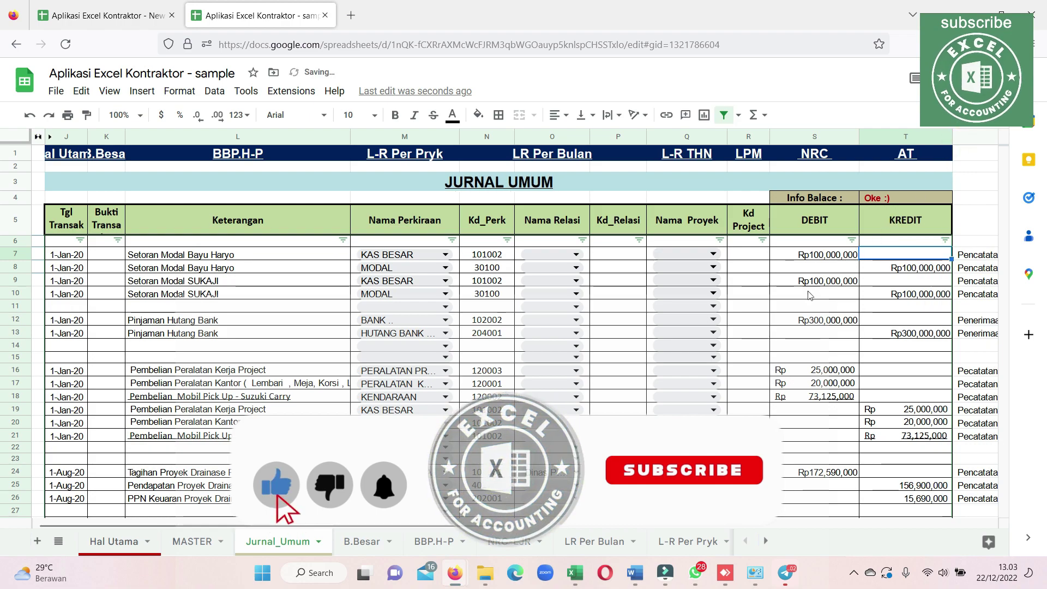
left_click(122, 549)
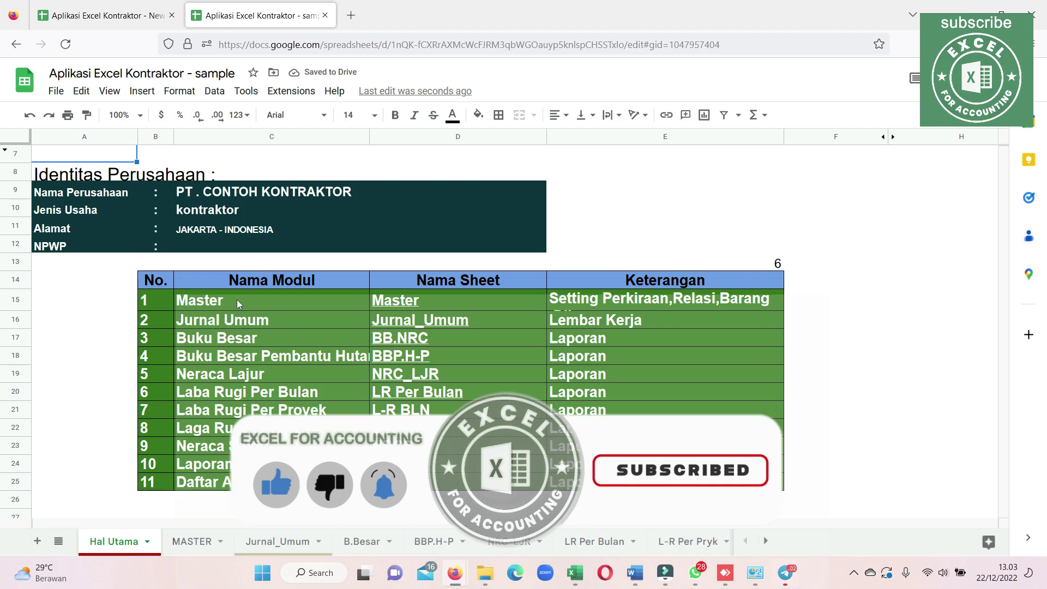
left_click(260, 339)
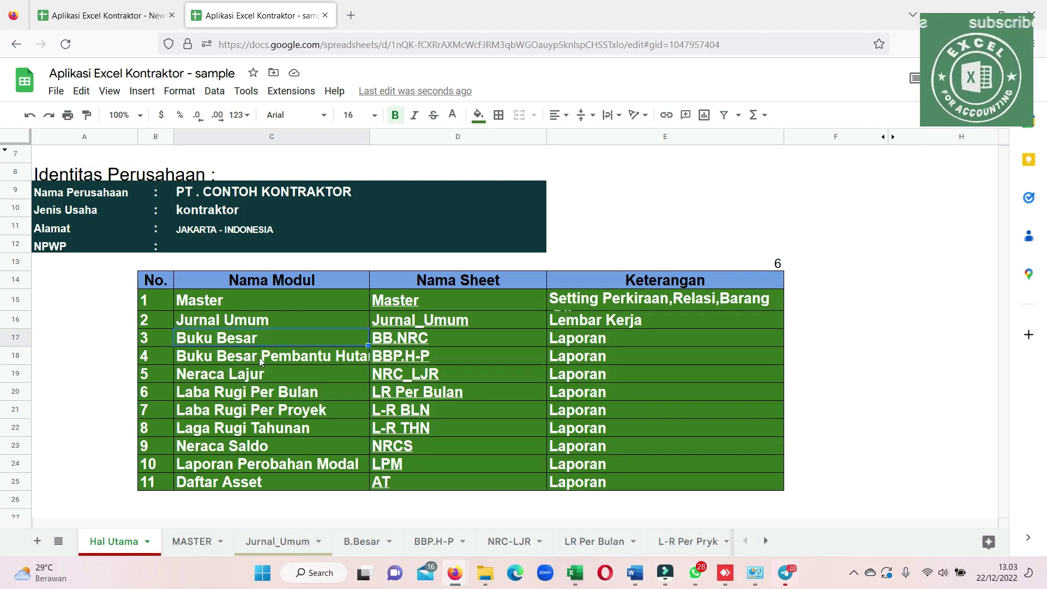
left_click(260, 357)
left_click(247, 374)
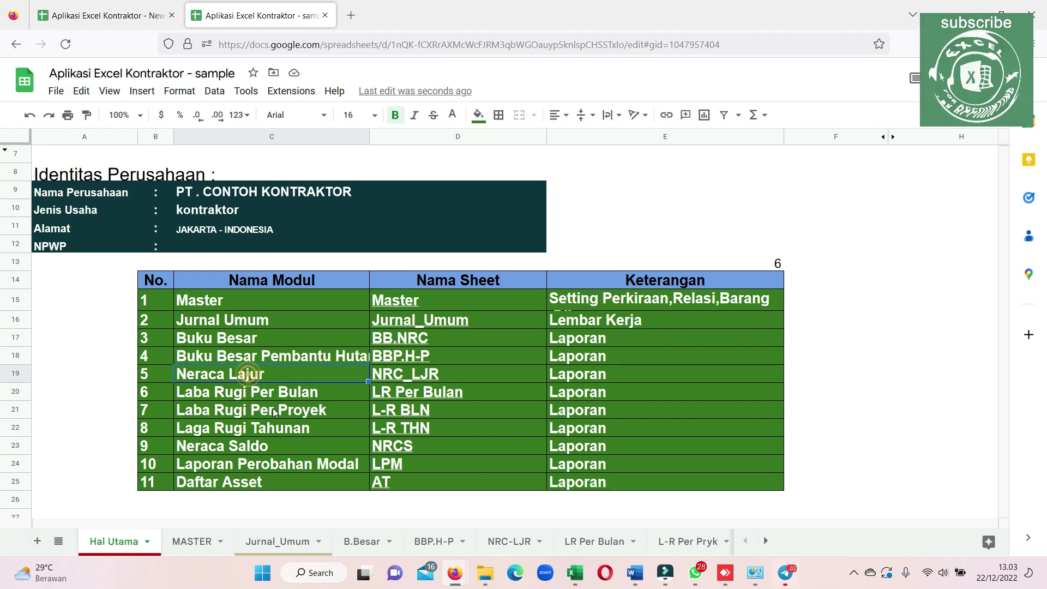
left_click(287, 395)
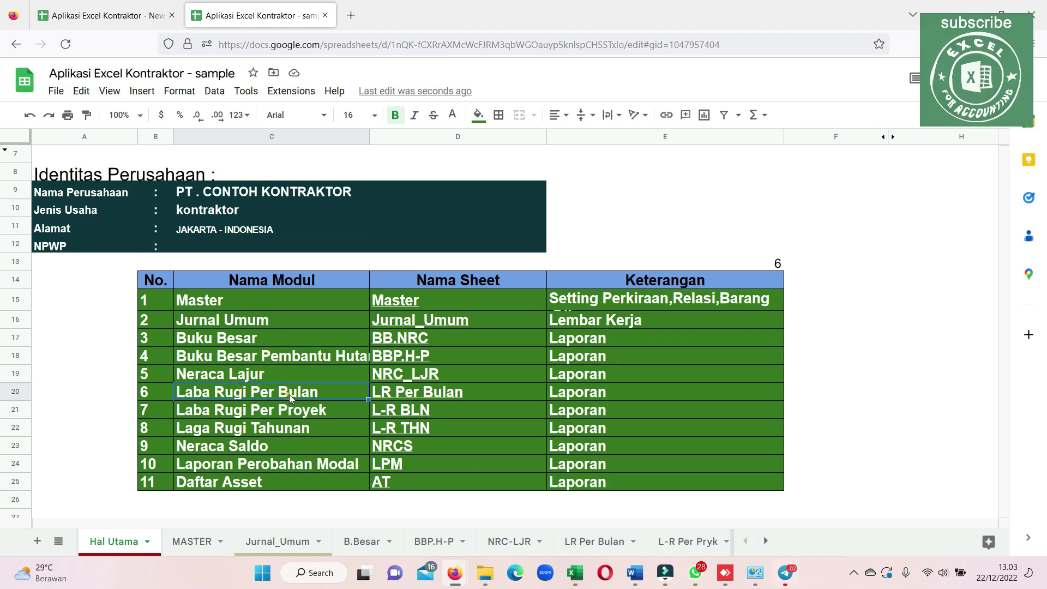
left_click(295, 429)
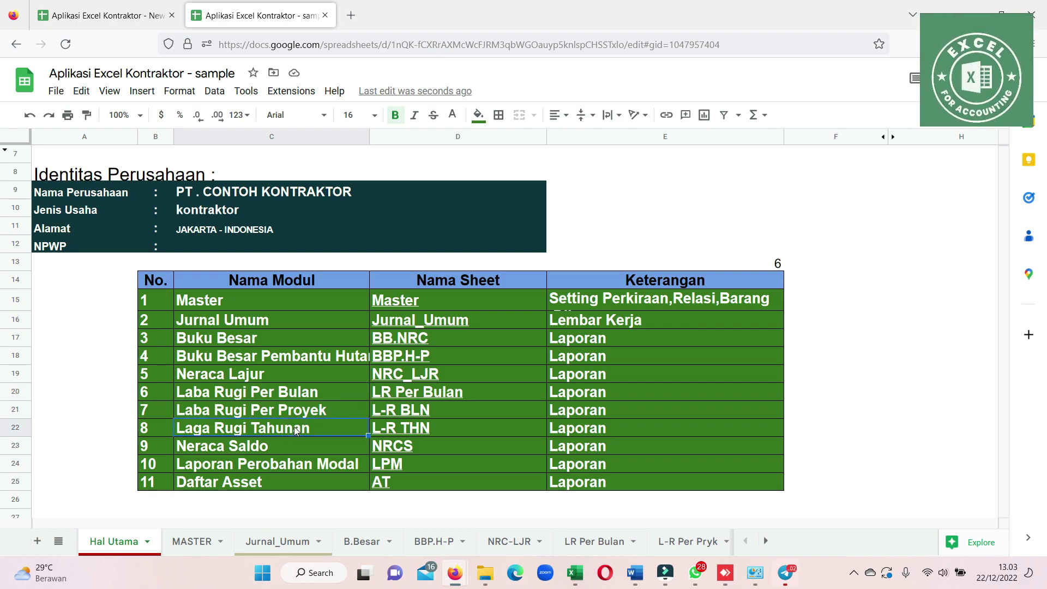
left_click(274, 447)
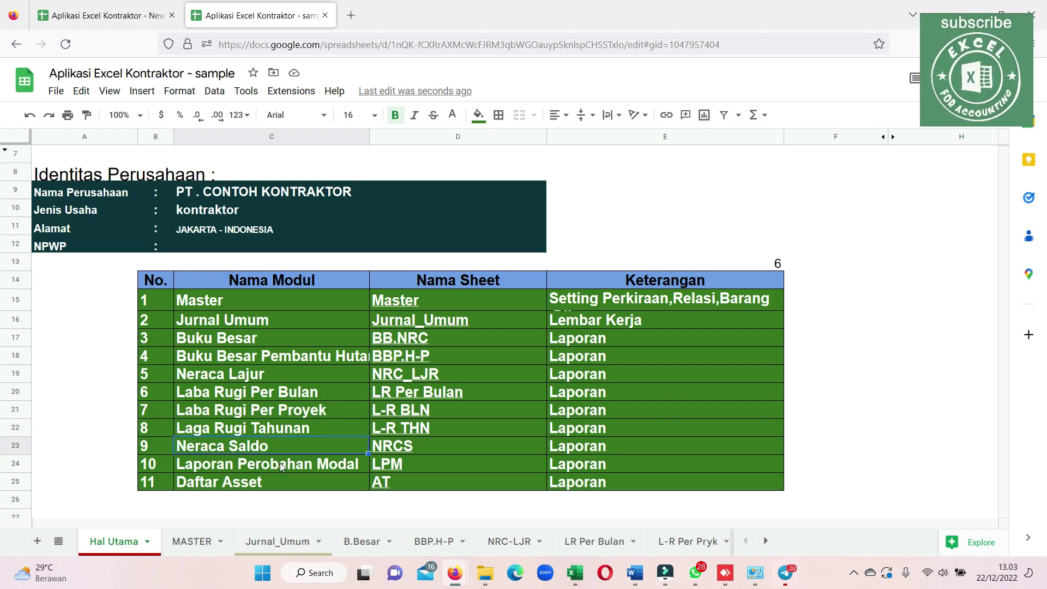
left_click(282, 466)
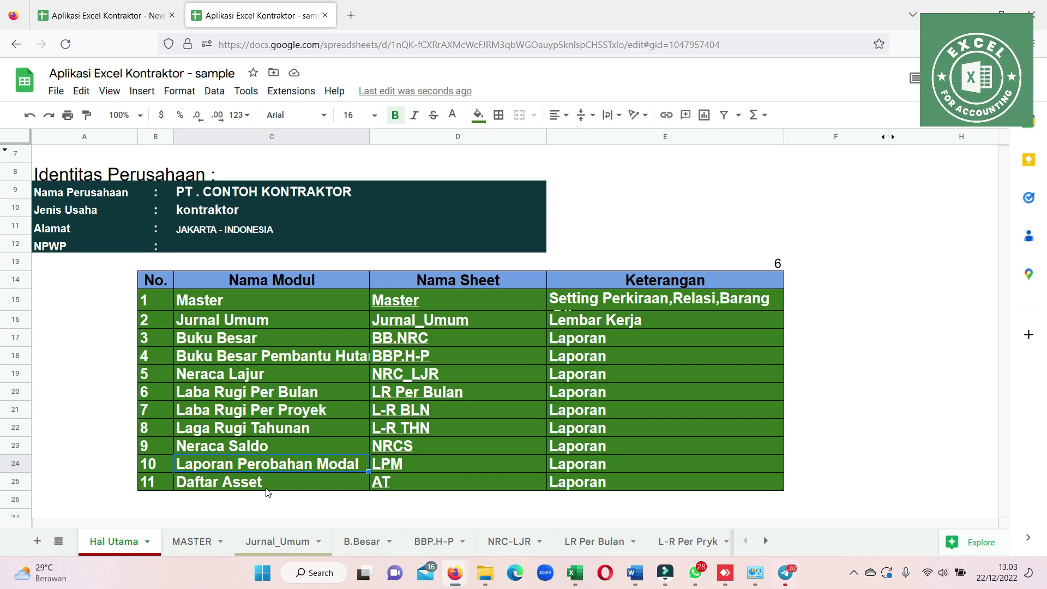
left_click(279, 542)
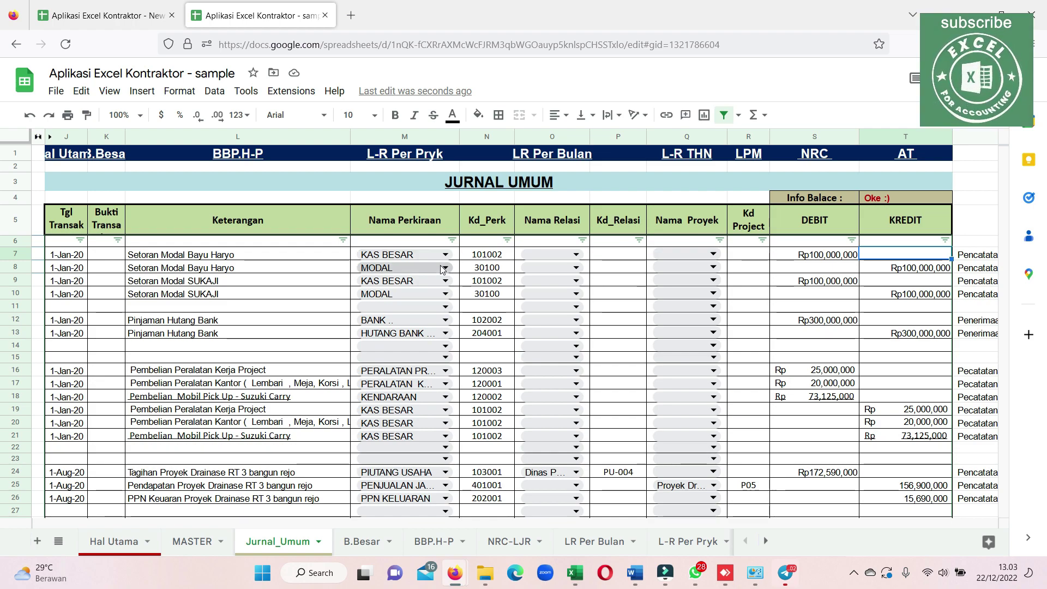
Freeze Jurnal_Umum up to row 6 so the header stays while entries scroll.
scroll(447, 264, "down", 5)
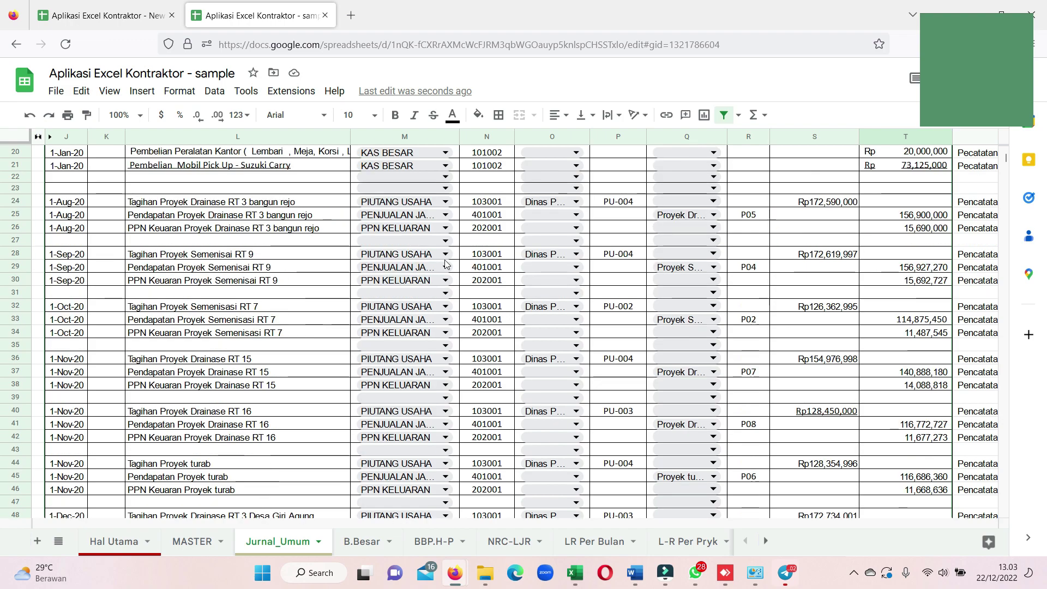
scroll(446, 264, "down", 5)
scroll(446, 264, "down", 5)
scroll(245, 262, "up", 15)
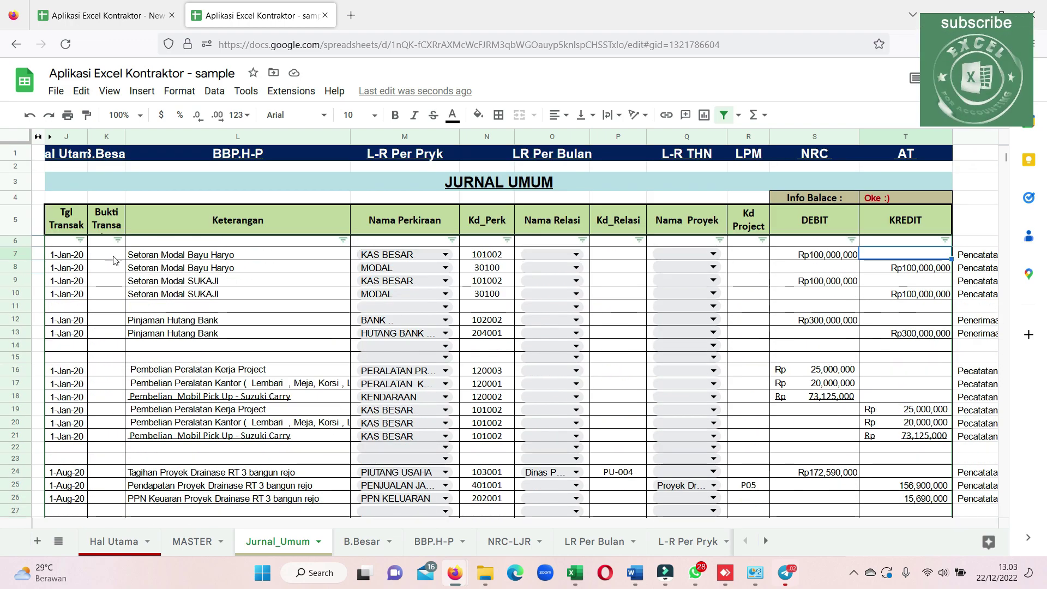
left_click_drag(106, 240, 214, 297)
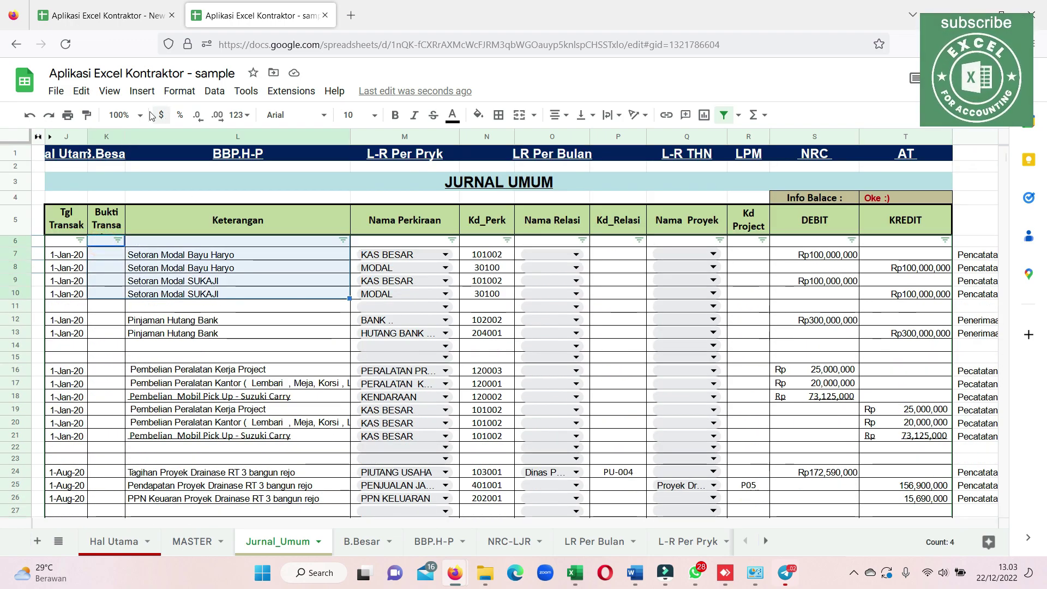
left_click(109, 91)
left_click(161, 134)
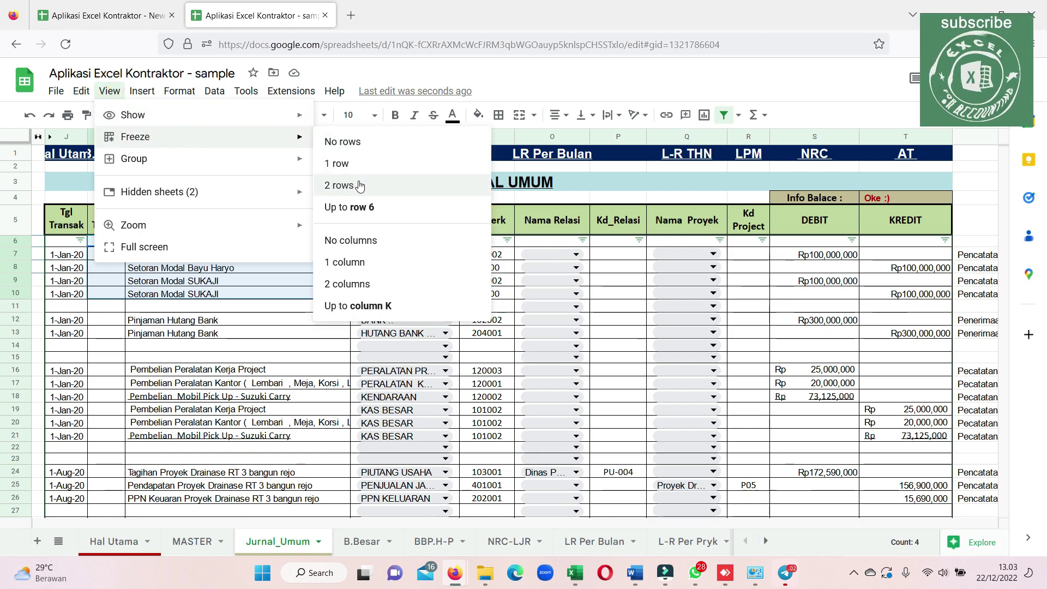
left_click(349, 207)
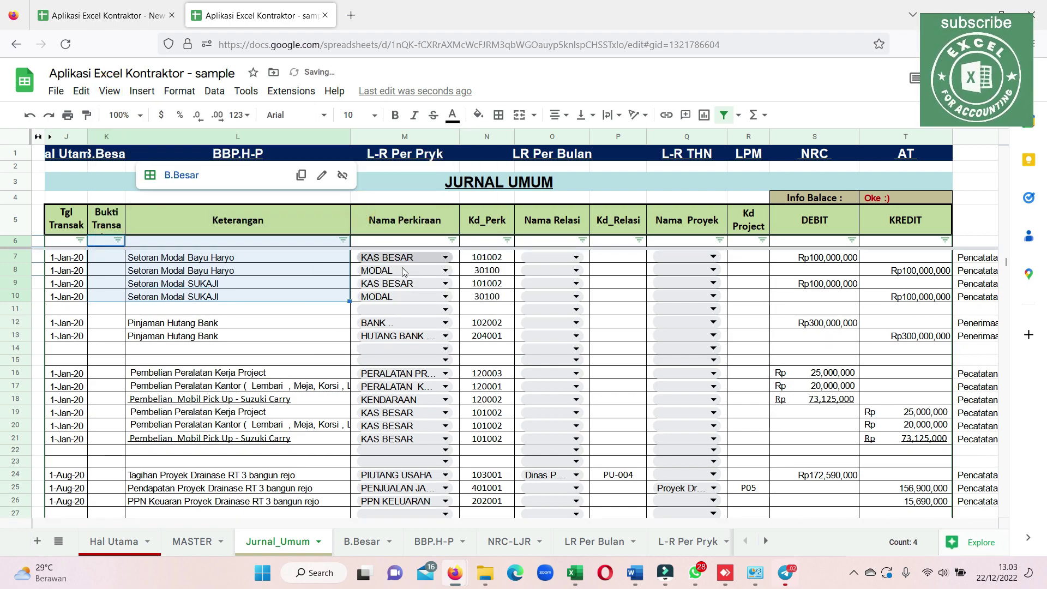
scroll(404, 272, "down", 5)
scroll(404, 272, "down", 5)
scroll(420, 293, "up", 10)
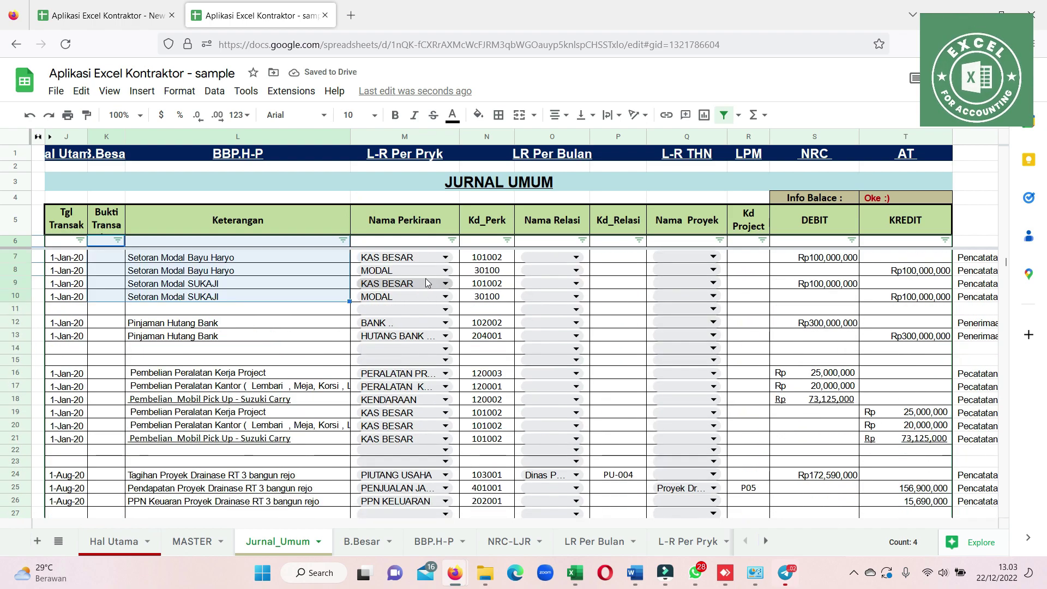
left_click(265, 279)
left_click(446, 258)
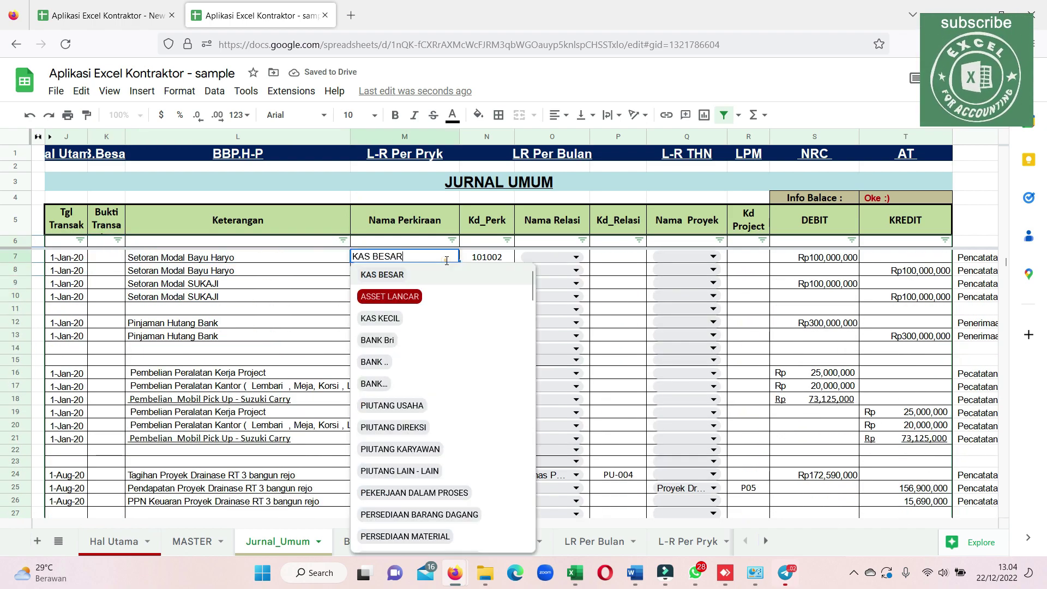
scroll(444, 293, "down", 3)
scroll(444, 292, "down", 3)
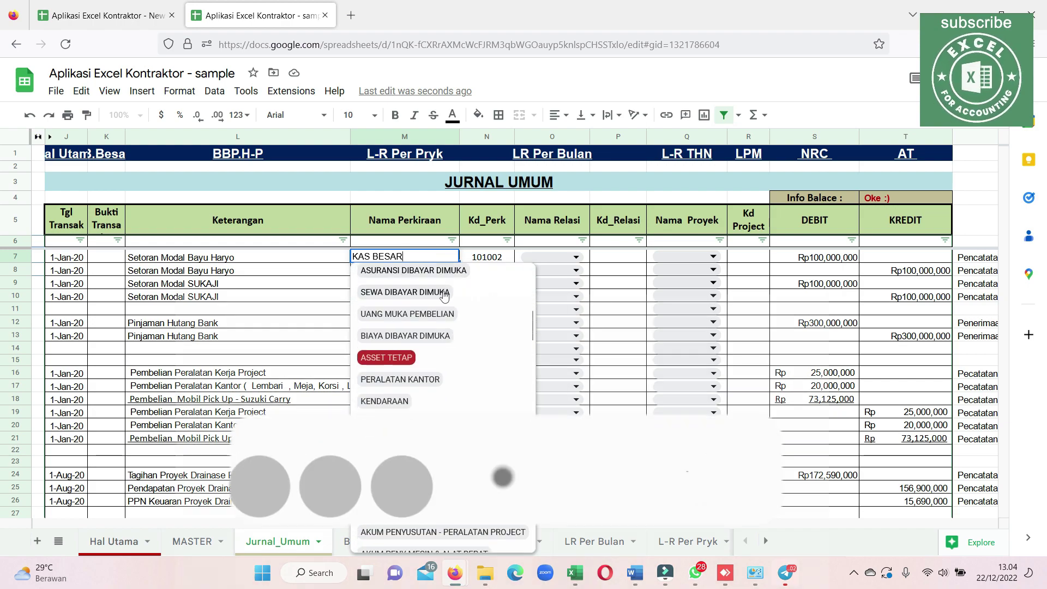
scroll(445, 293, "down", 3)
scroll(445, 292, "down", 2)
scroll(444, 295, "down", 5)
scroll(445, 296, "down", 3)
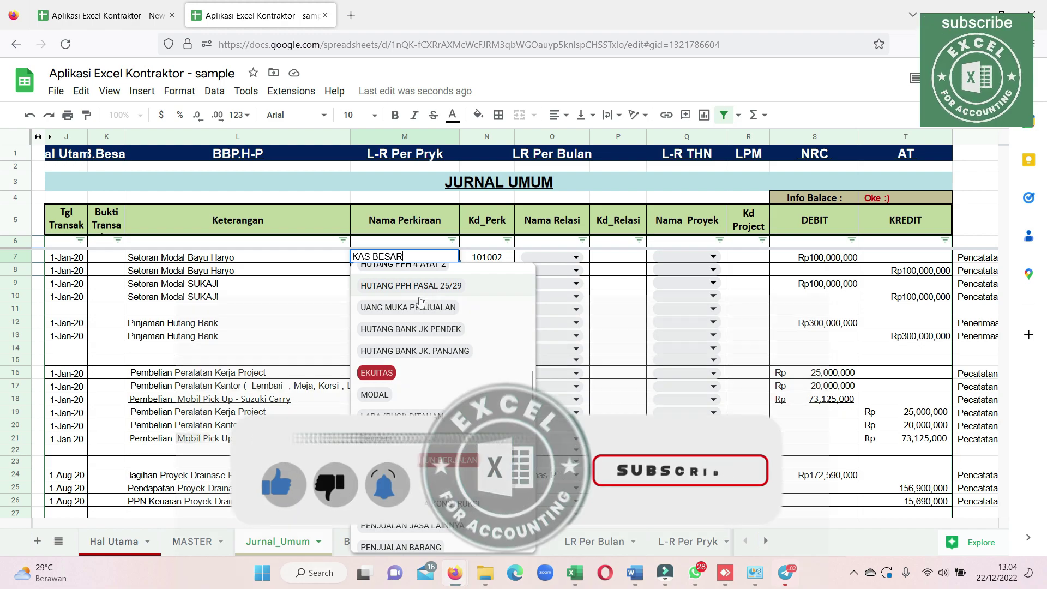
scroll(403, 300, "up", 5)
scroll(404, 295, "up", 3)
scroll(403, 291, "up", 3)
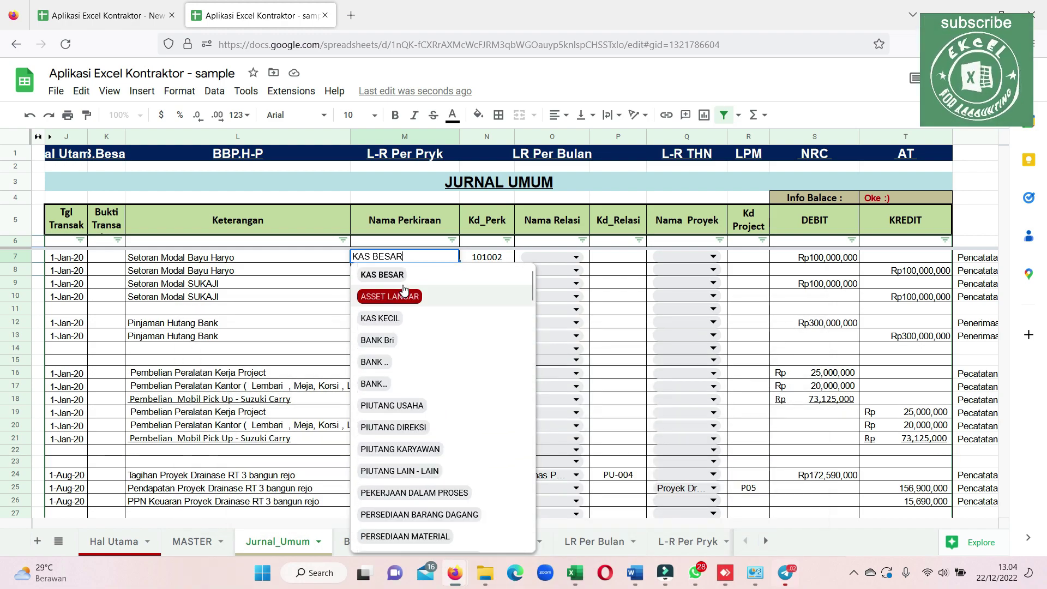
scroll(405, 290, "up", 2)
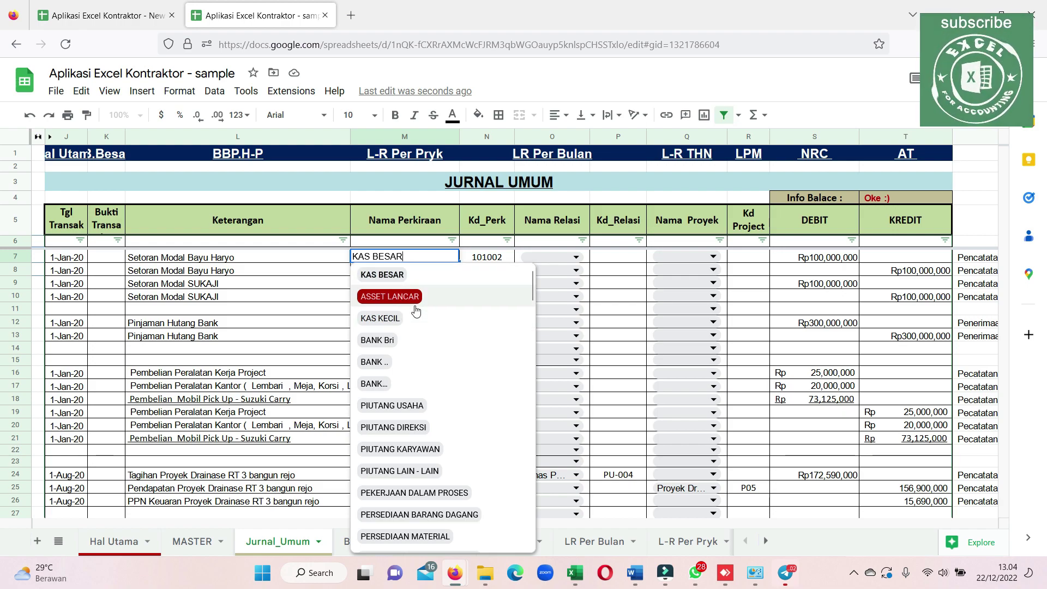
scroll(420, 322, "down", 3)
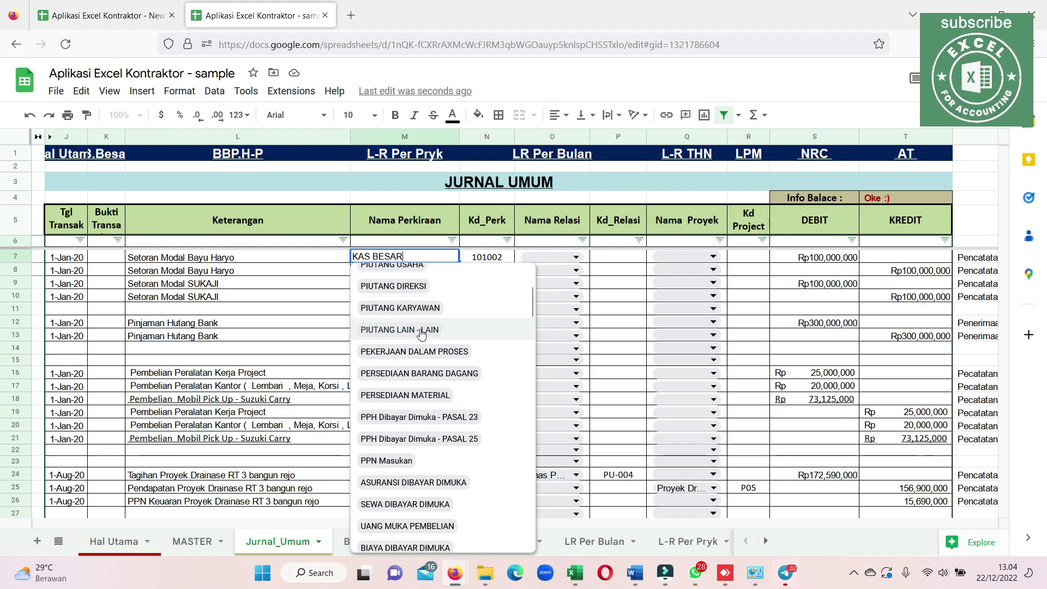
scroll(420, 339, "down", 5)
scroll(420, 371, "down", 3)
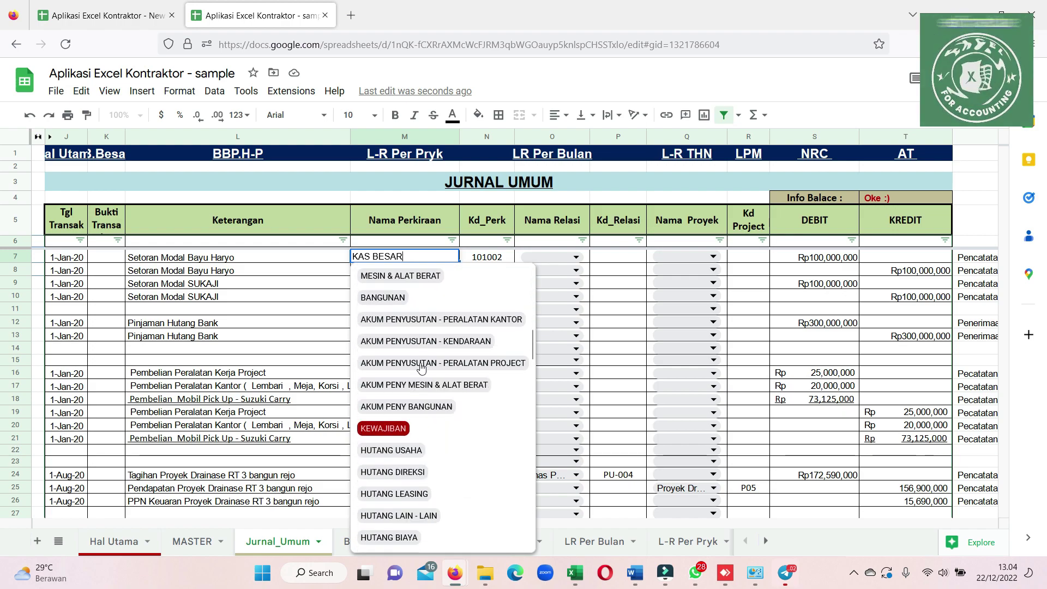
scroll(414, 382, "down", 3)
scroll(409, 390, "down", 2)
scroll(404, 390, "down", 3)
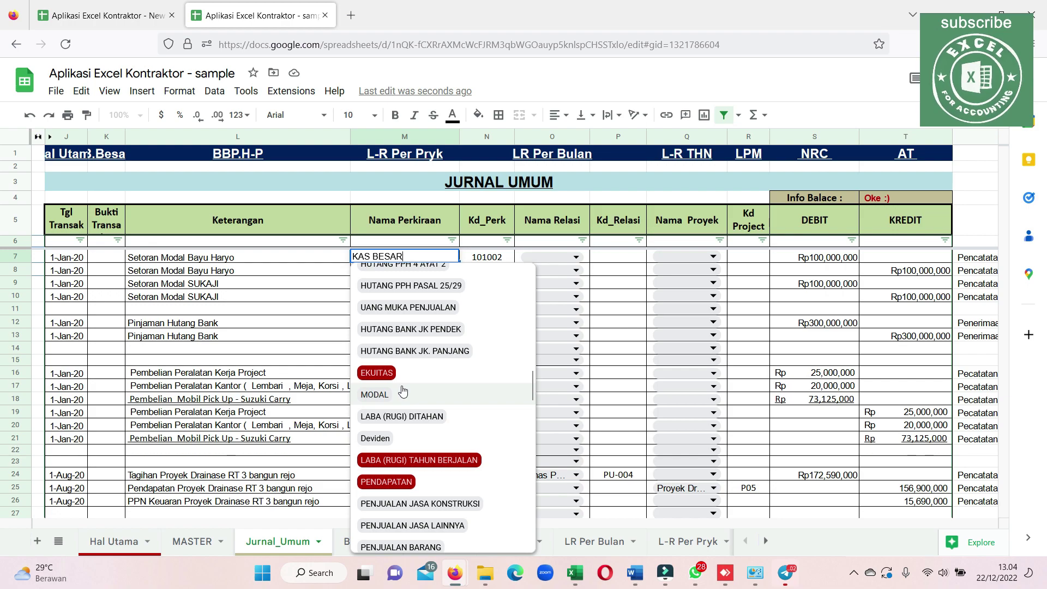
scroll(409, 395, "down", 2)
scroll(415, 409, "down", 1)
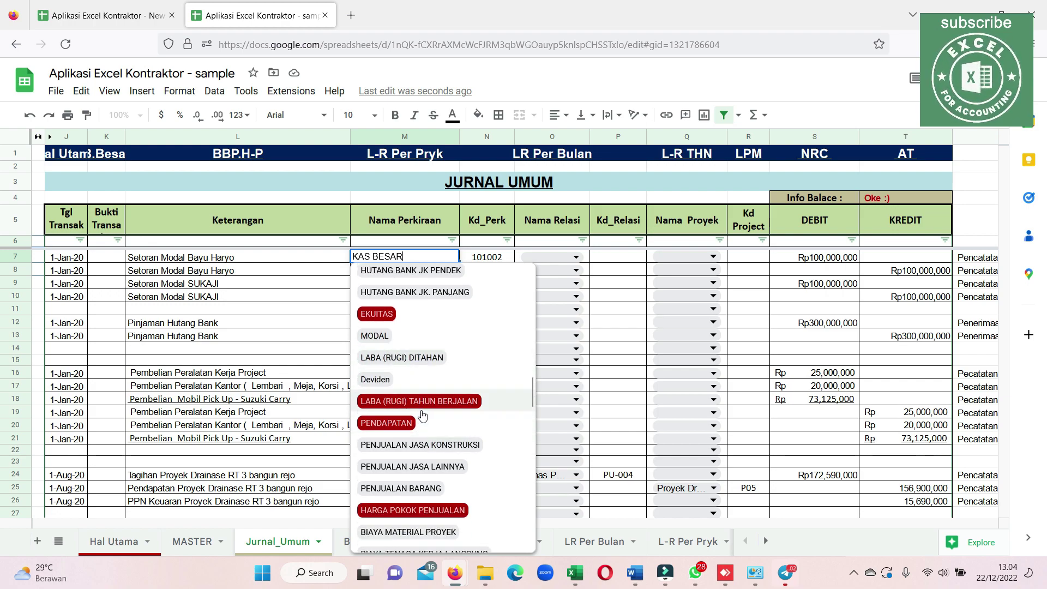
scroll(425, 410, "down", 3)
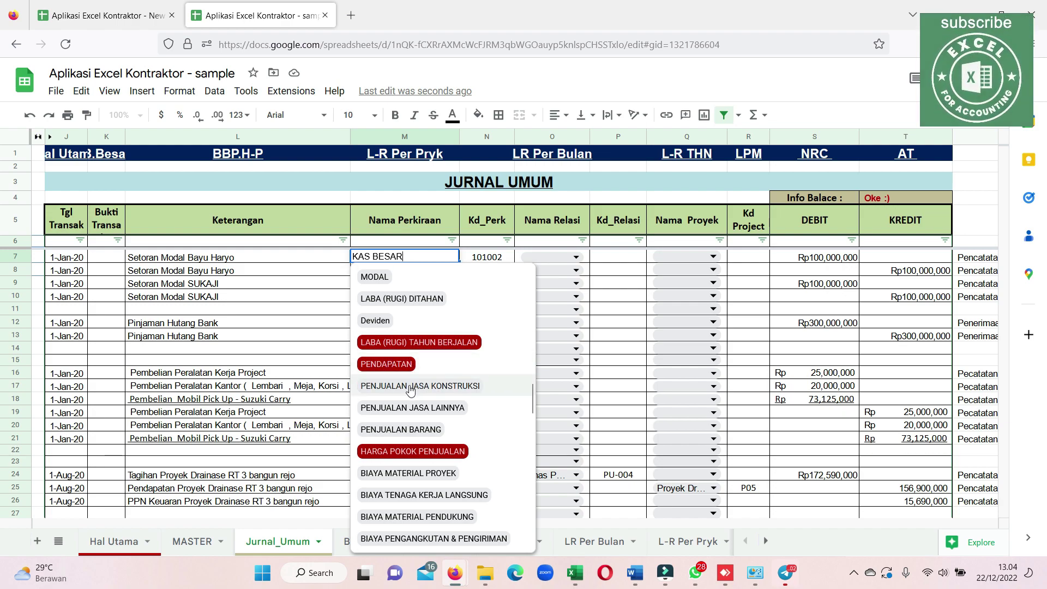
scroll(410, 389, "down", 2)
scroll(407, 398, "down", 3)
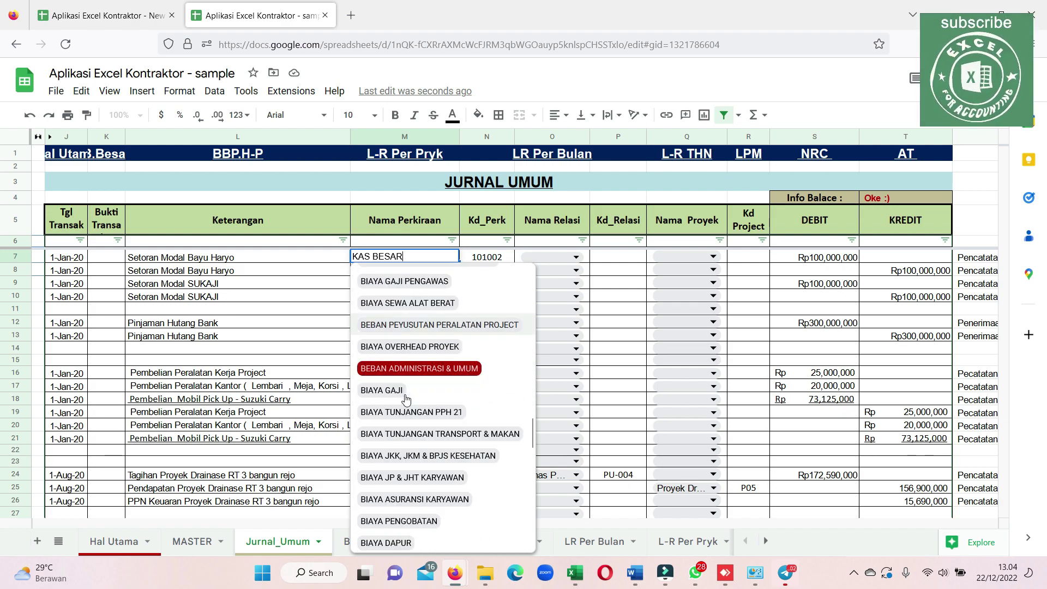
scroll(409, 395, "down", 2)
scroll(412, 392, "up", 2)
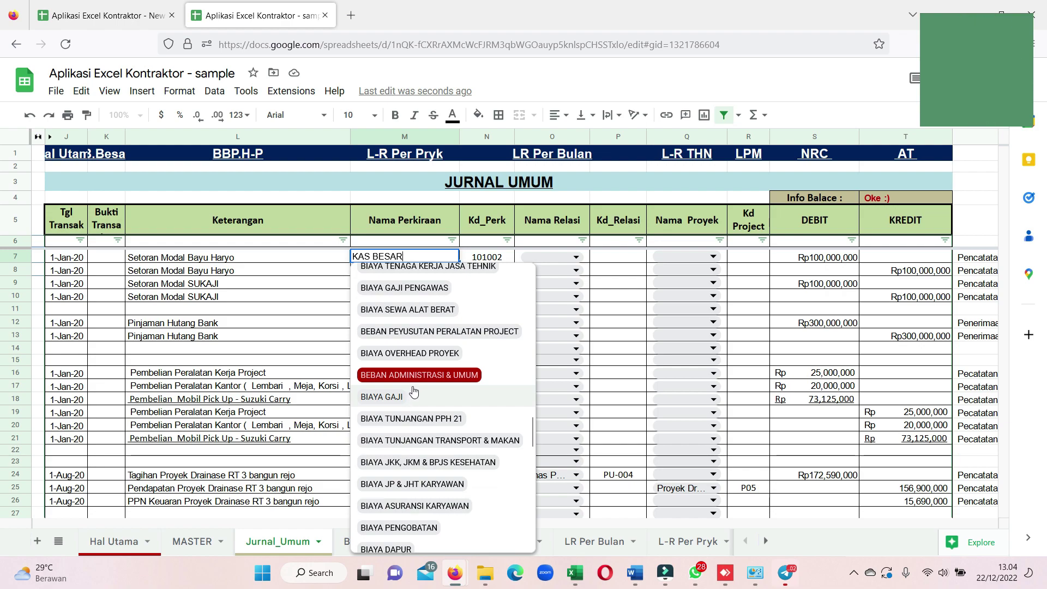
scroll(413, 391, "down", 2)
scroll(414, 391, "down", 3)
scroll(414, 390, "down", 3)
scroll(413, 391, "down", 2)
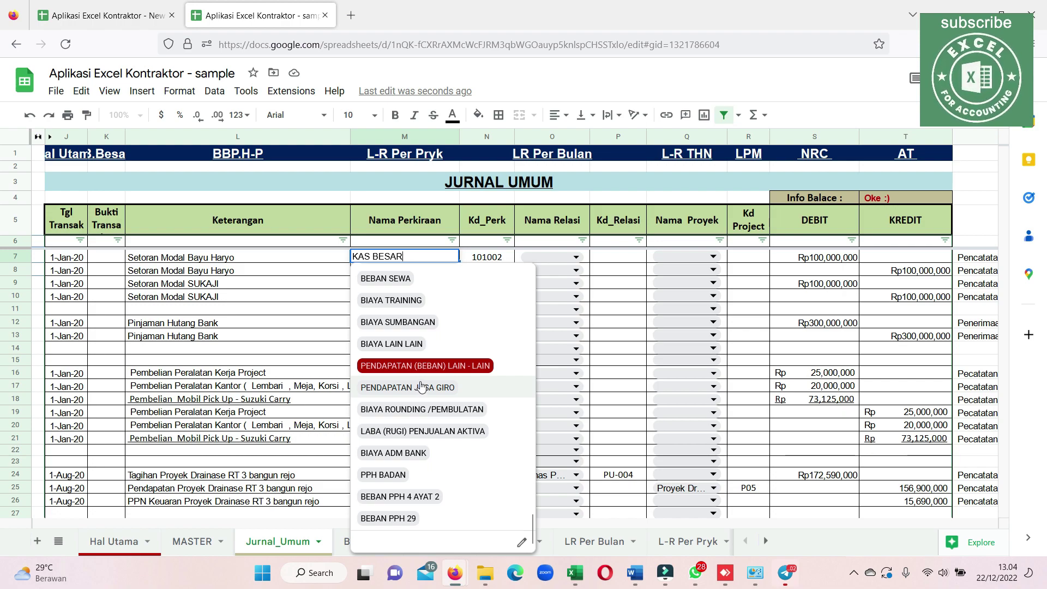
scroll(507, 349, "up", 5)
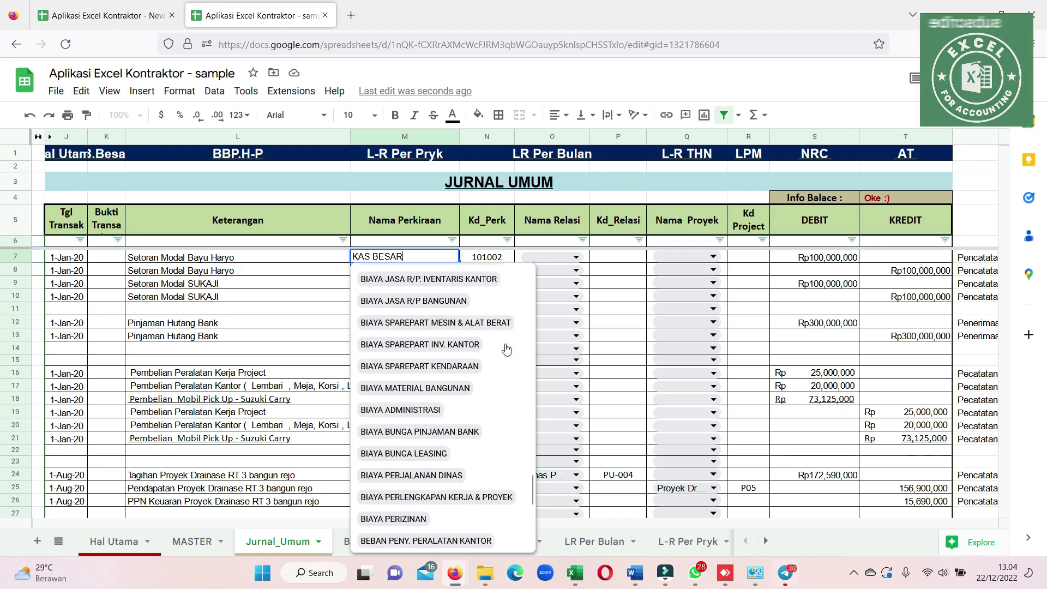
scroll(506, 349, "up", 3)
Make the Keterangan column L narrower.
left_click(283, 309)
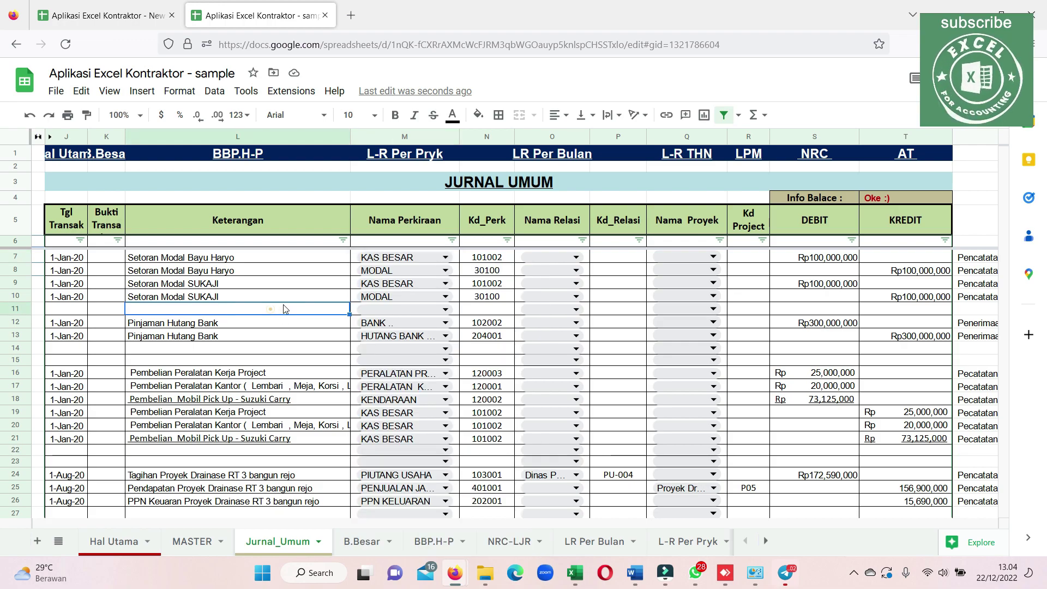
scroll(305, 305, "down", 15)
scroll(327, 303, "down", 15)
scroll(349, 300, "down", 15)
scroll(375, 297, "down", 15)
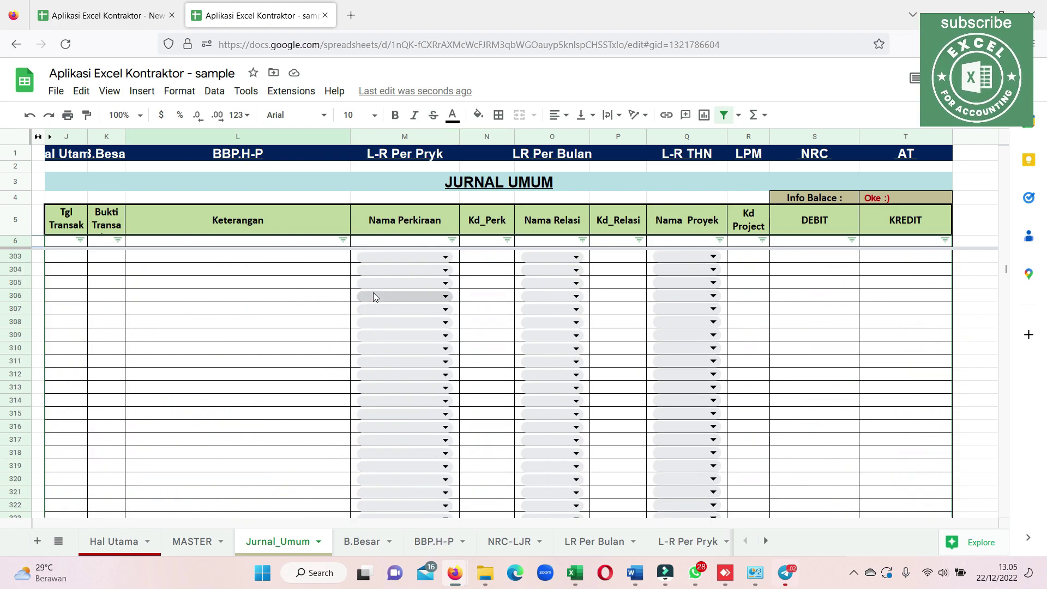
scroll(376, 305, "up", 15)
scroll(382, 317, "up", 5)
scroll(387, 327, "down", 3)
scroll(392, 338, "down", 2)
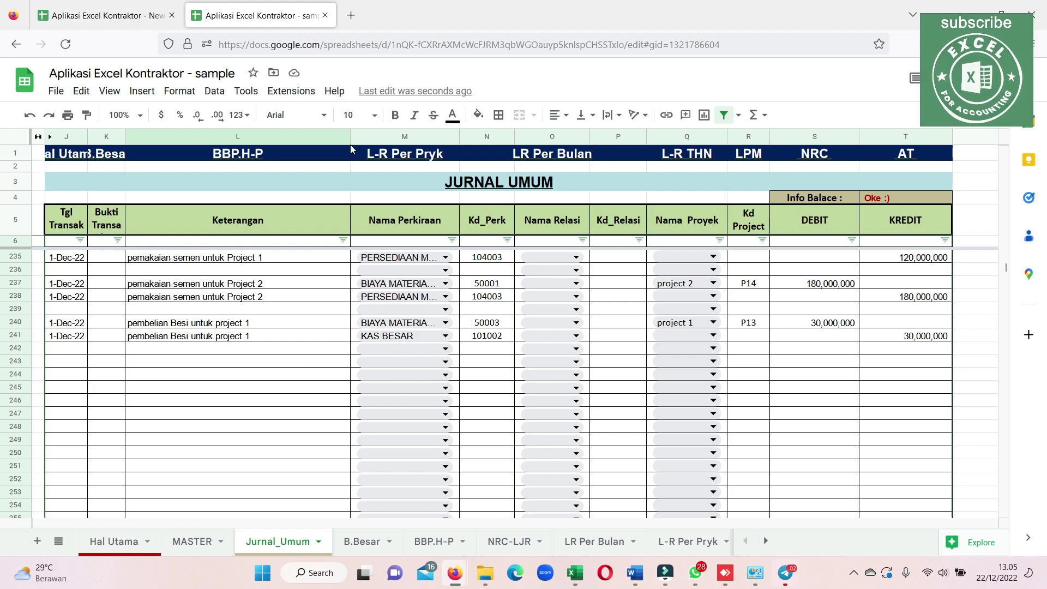
left_click_drag(350, 136, 334, 137)
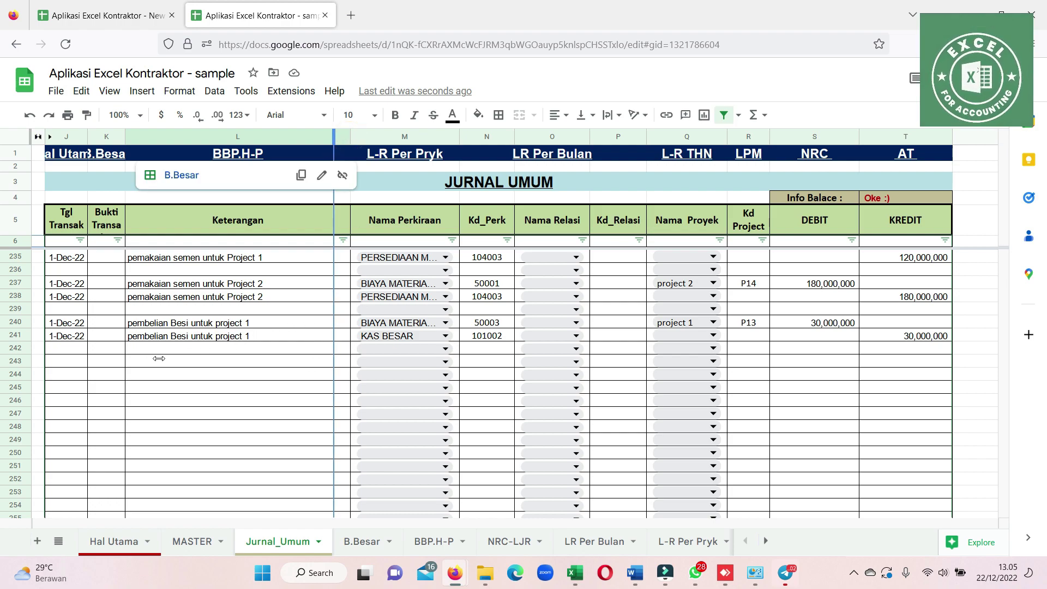
Copy the 1-Dec-22 dates from rows 240–241 into rows 243–244.
left_click_drag(67, 323, 66, 336)
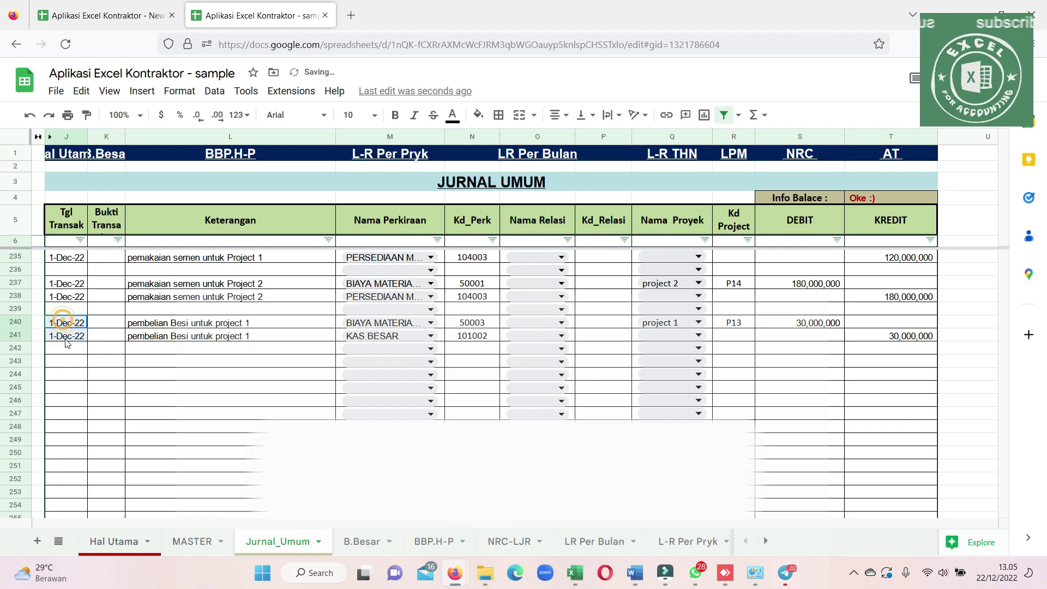
key("ctrl+c")
left_click(66, 362)
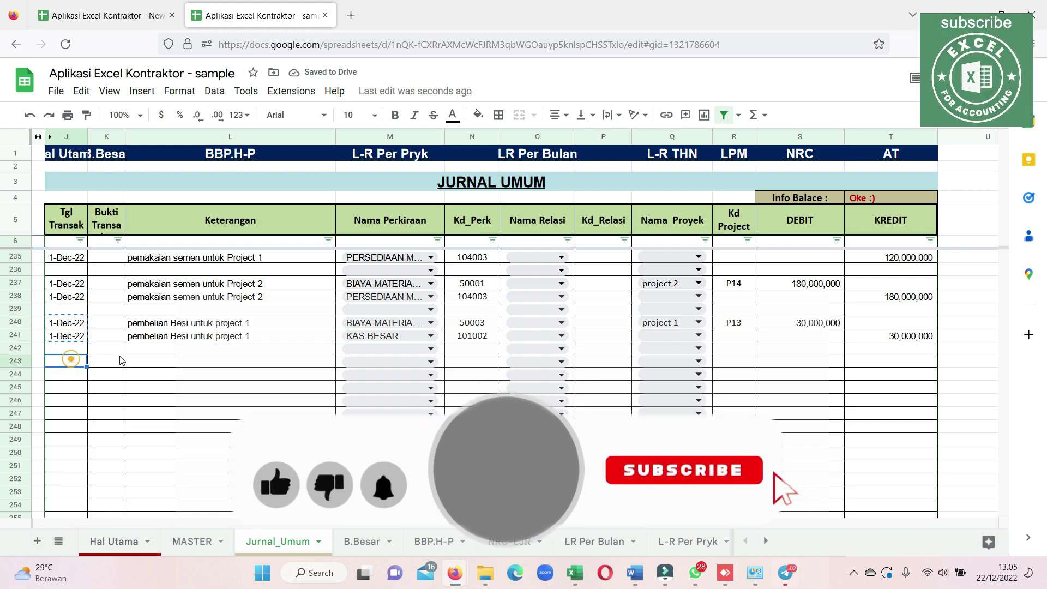
key("ctrl+v")
Enter 'Bayar Gaji karyawan' as the description in rows 243 and 244.
left_click(175, 366)
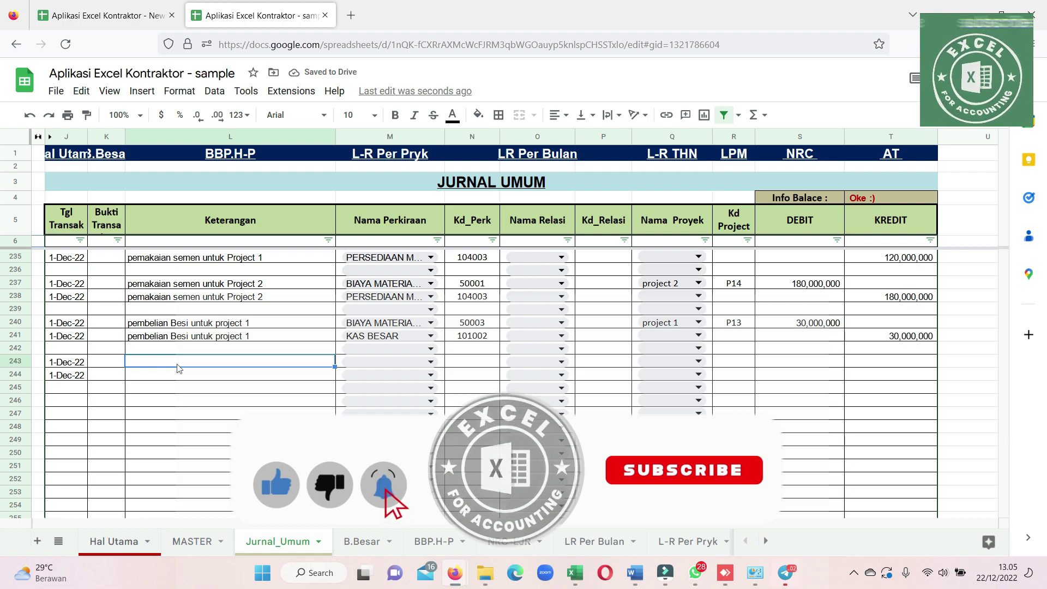
double_click(178, 365)
type("Bayar Gaji karyawan")
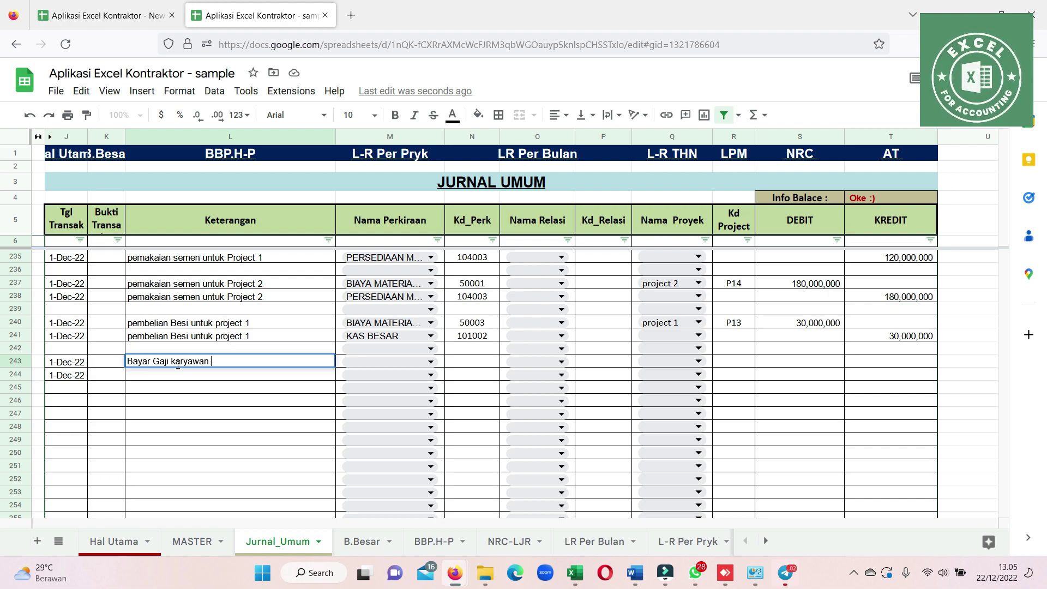
key("ctrl+Return")
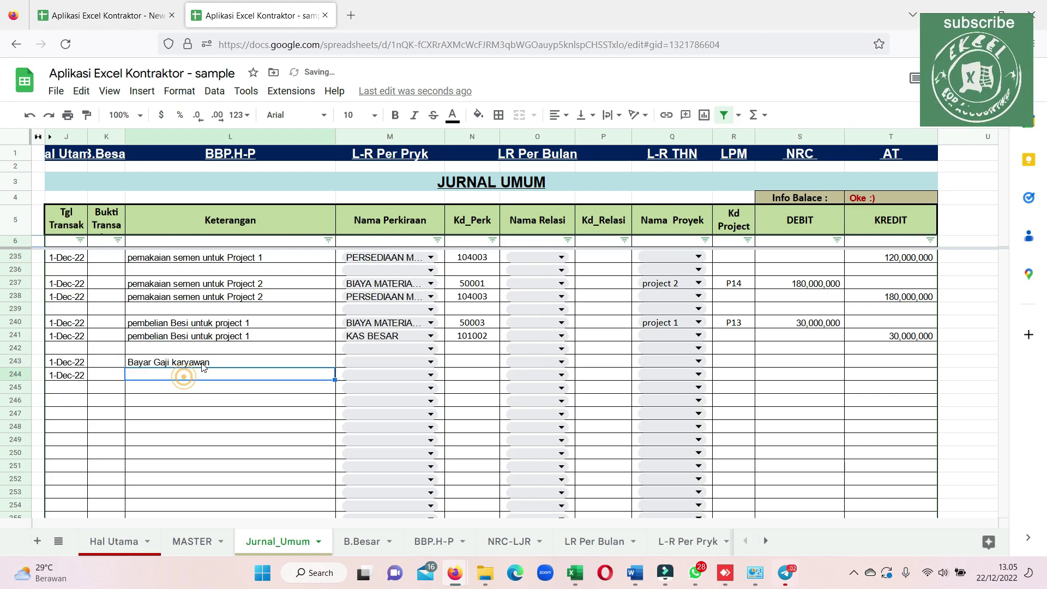
key("ctrl+c")
left_click(223, 375)
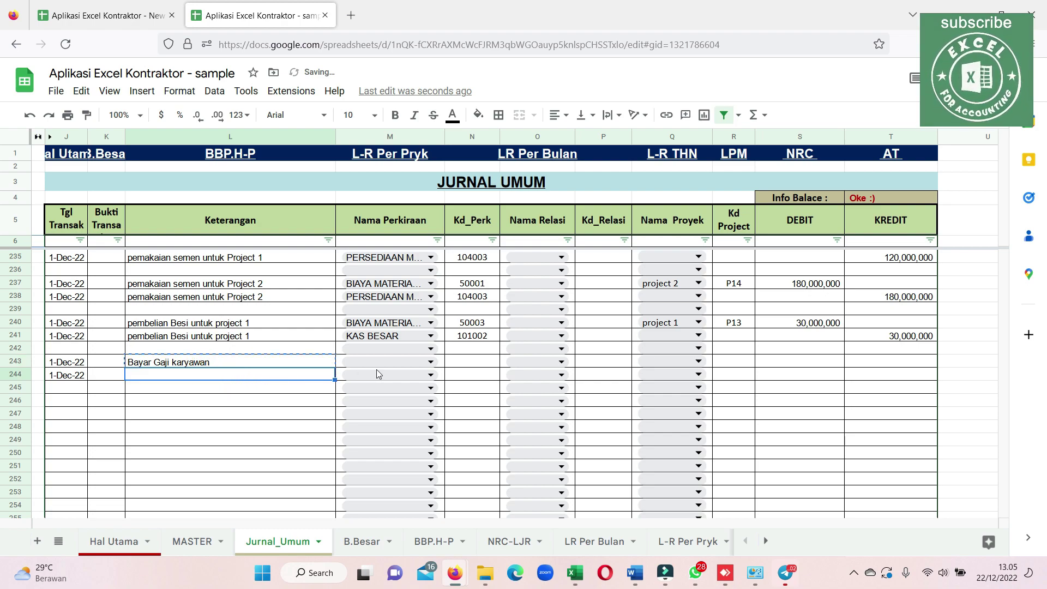
key("ctrl+v")
left_click(387, 359)
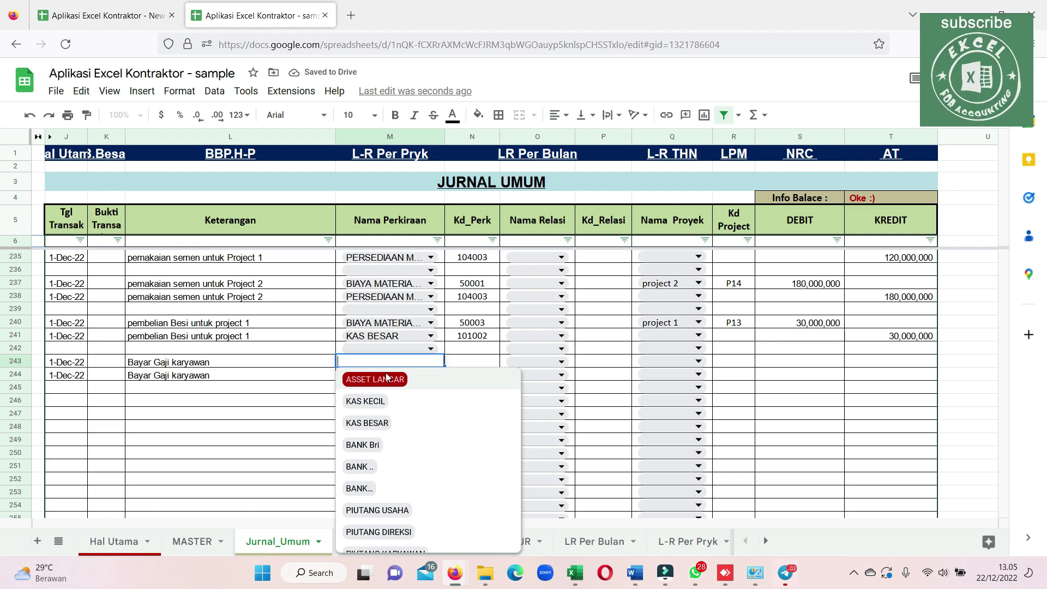
Widen the Nama Perkiraan column M.
scroll(393, 403, "down", 3)
scroll(394, 403, "down", 3)
scroll(393, 403, "down", 3)
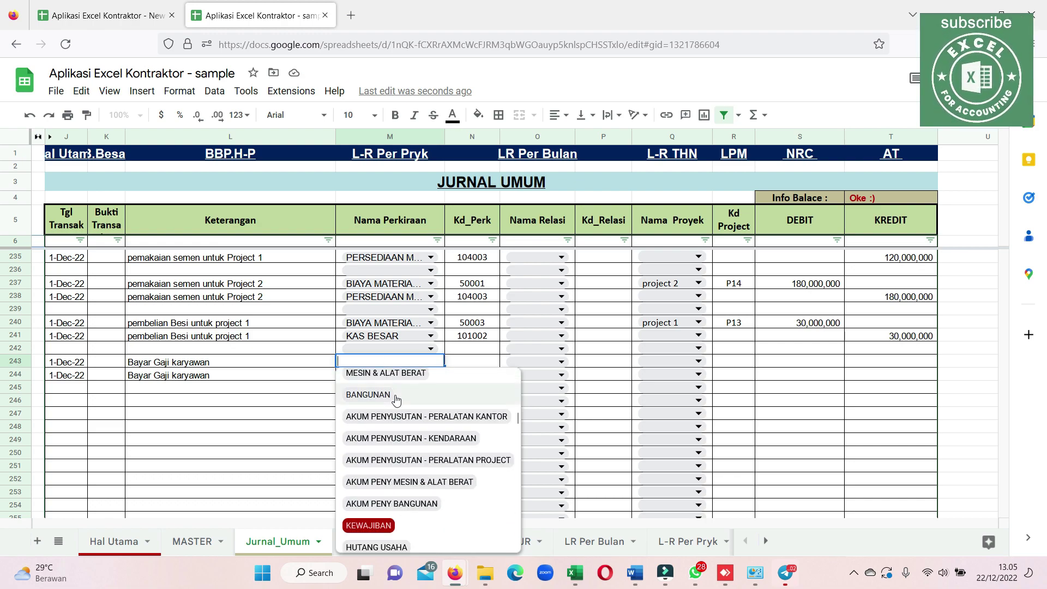
scroll(396, 400, "down", 3)
scroll(396, 400, "down", 3)
scroll(396, 399, "down", 4)
scroll(396, 400, "up", 1)
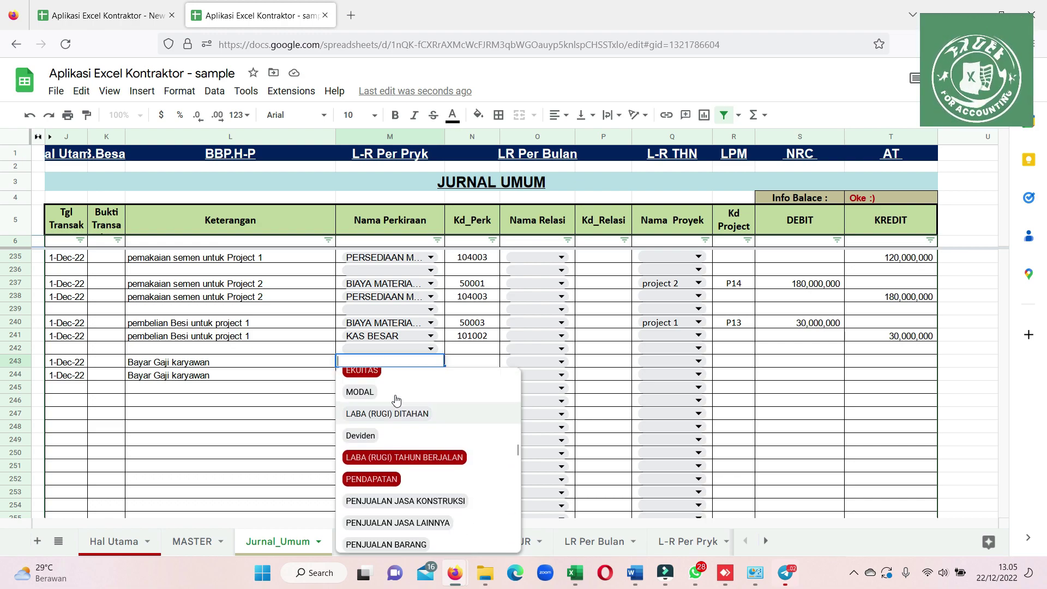
scroll(396, 400, "up", 3)
scroll(396, 400, "up", 3)
scroll(396, 400, "up", 5)
scroll(396, 399, "up", 2)
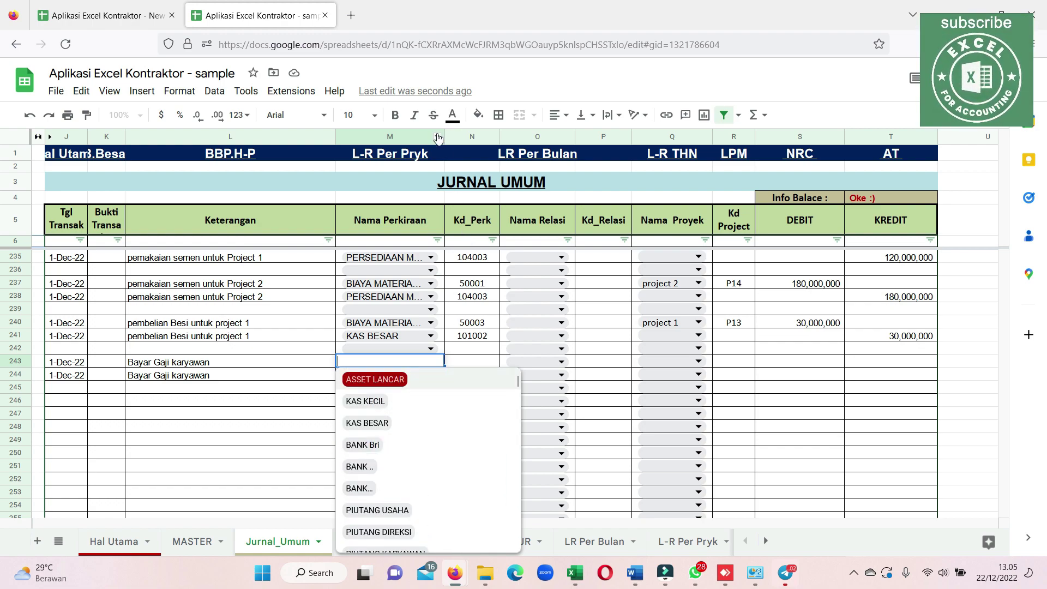
left_click_drag(438, 138, 431, 405)
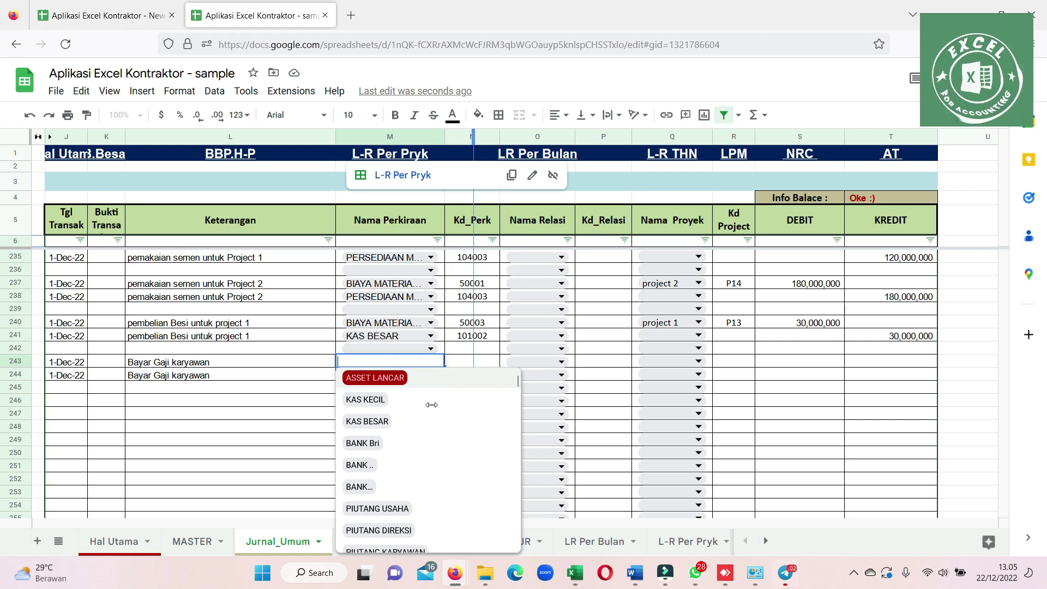
scroll(431, 405, "down", 4)
scroll(432, 405, "down", 3)
scroll(431, 409, "down", 4)
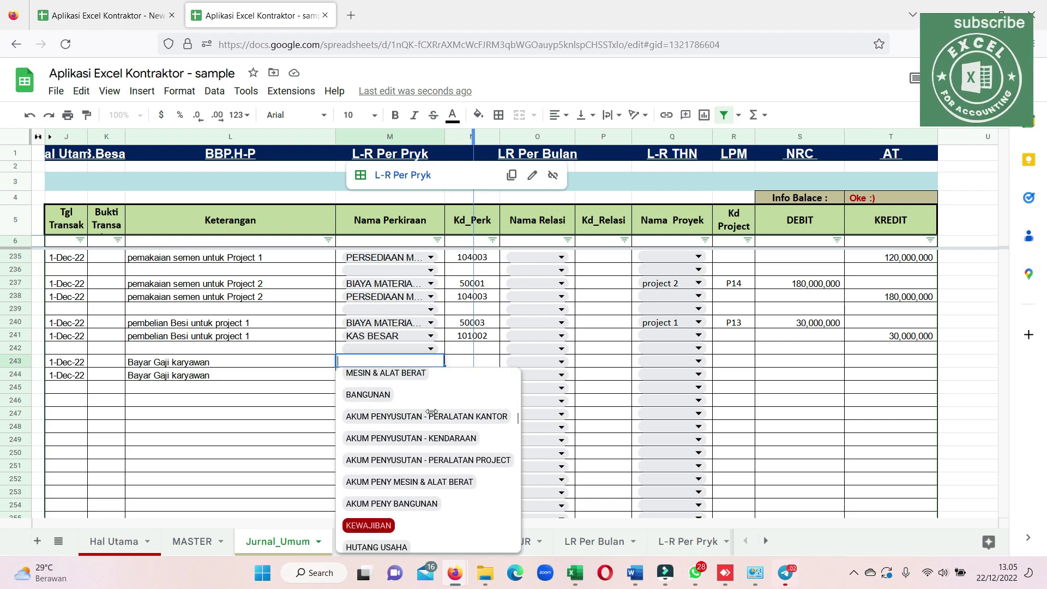
scroll(432, 418, "down", 3)
scroll(431, 422, "up", 2)
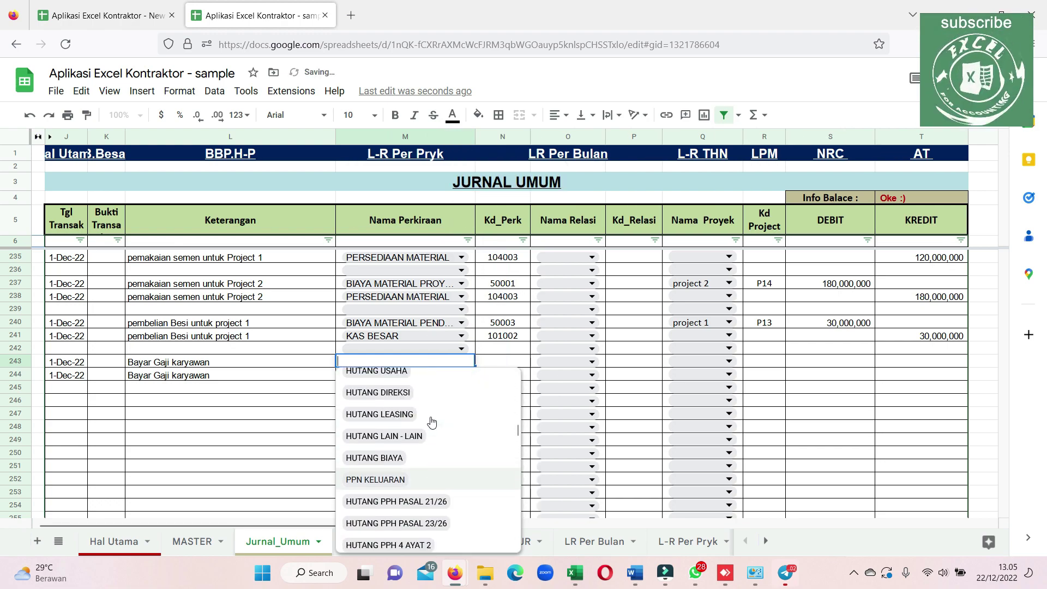
scroll(432, 421, "up", 3)
scroll(431, 421, "up", 2)
scroll(432, 421, "up", 2)
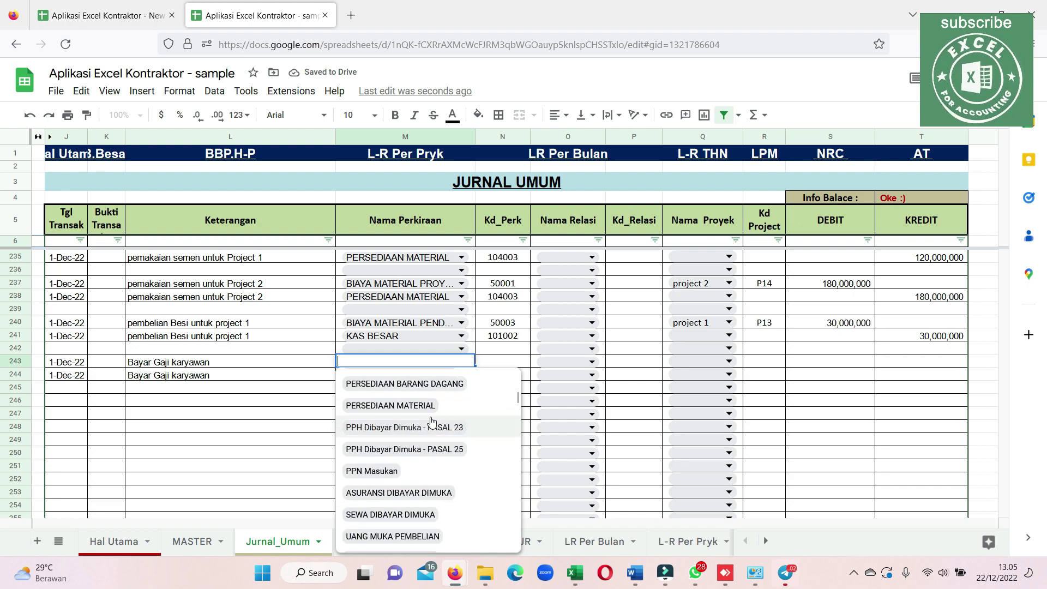
scroll(431, 421, "up", 5)
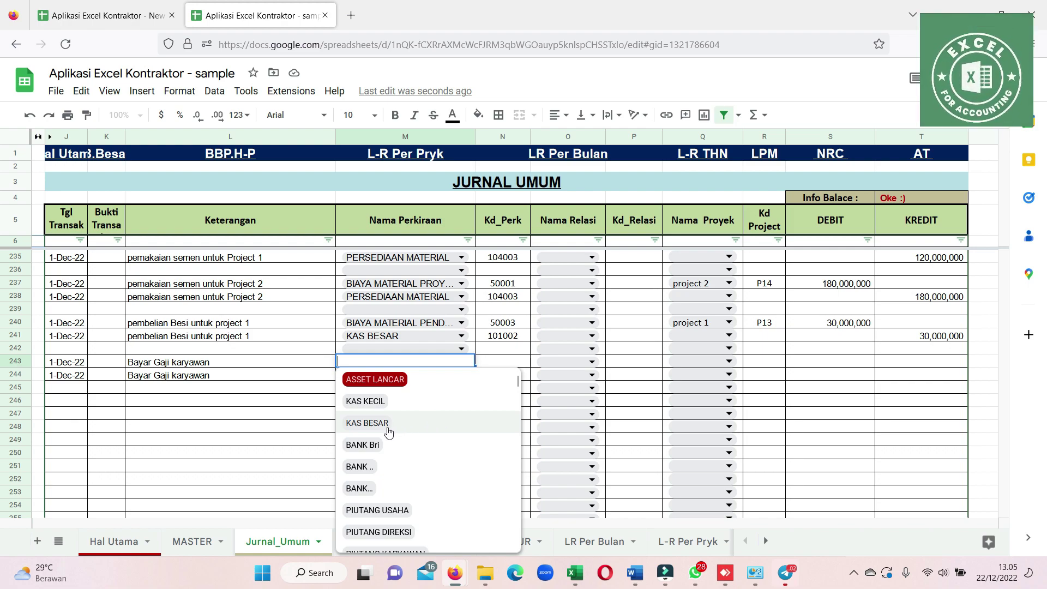
Start typing 'ga' in row 243's account cell to filter toward BIAYA GAJI.
left_click(240, 381)
left_click(374, 375)
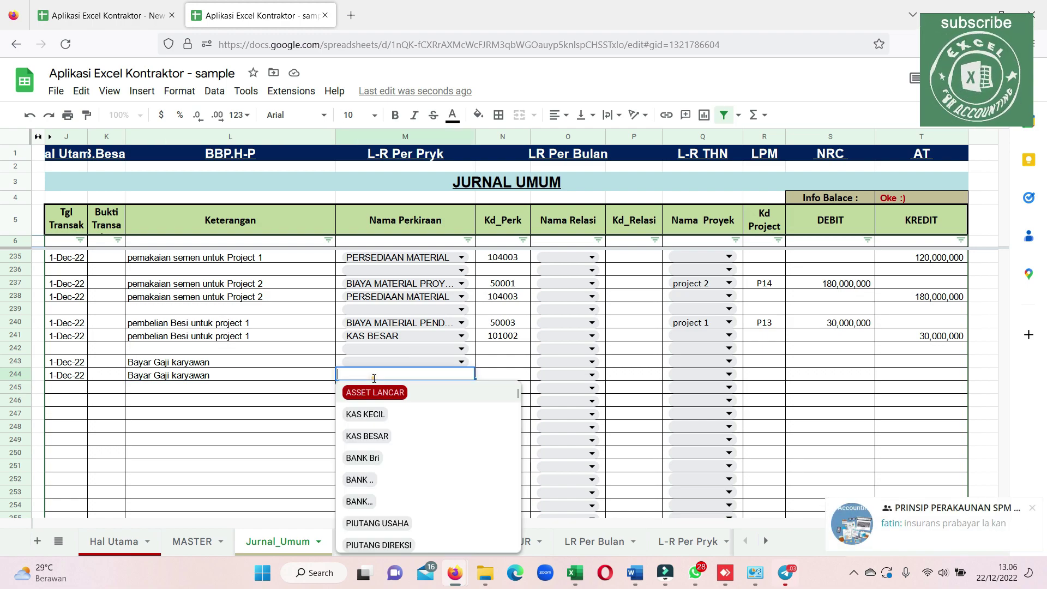
key("Escape")
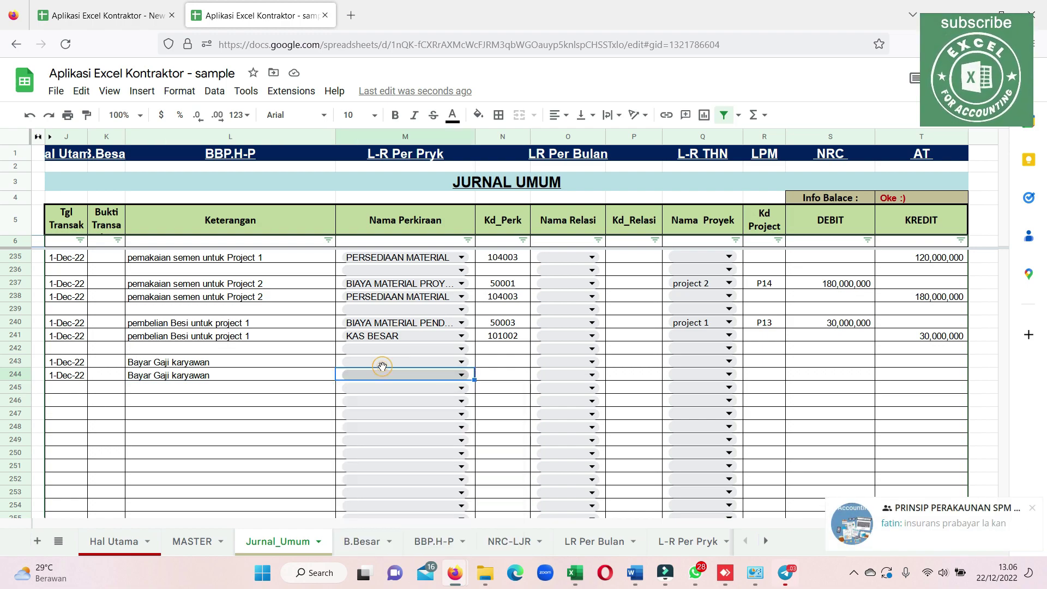
left_click(385, 364)
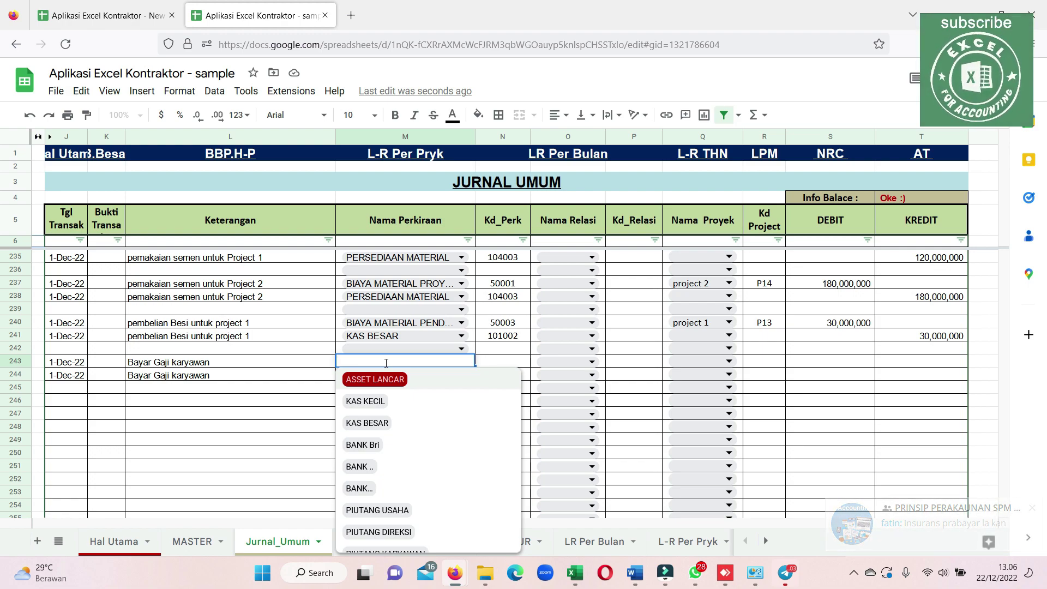
type("gaji")
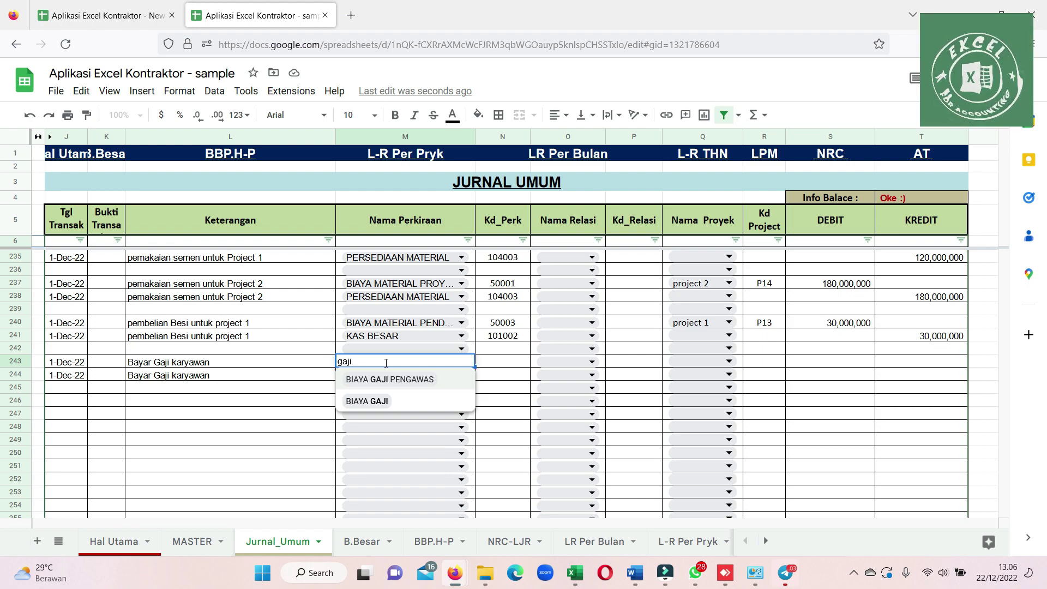
Book row 243 to BIAYA GAJI (600001) and row 244 to KAS BESAR.
left_click(367, 401)
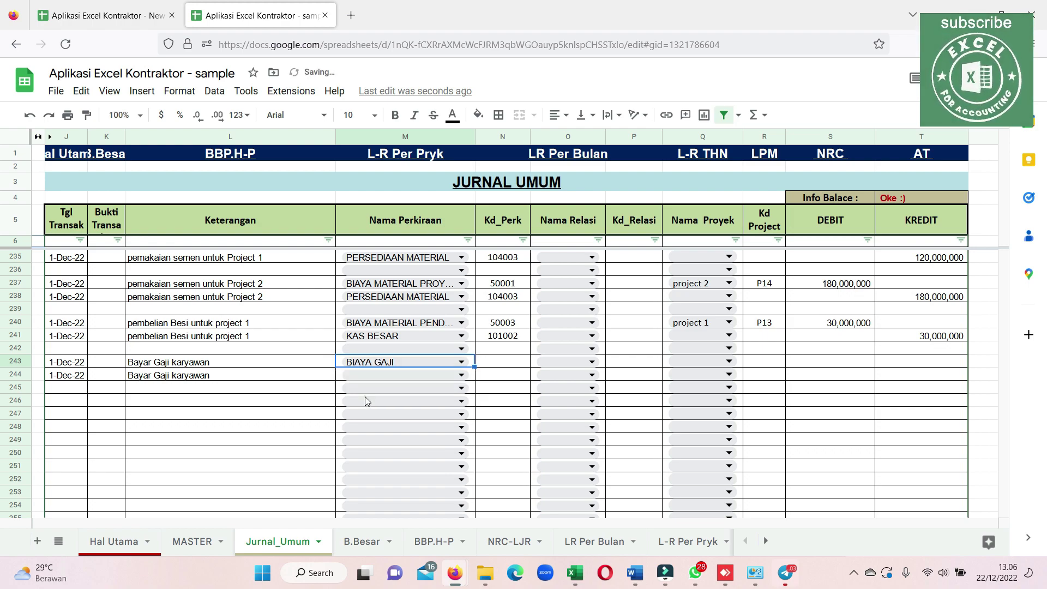
left_click(461, 375)
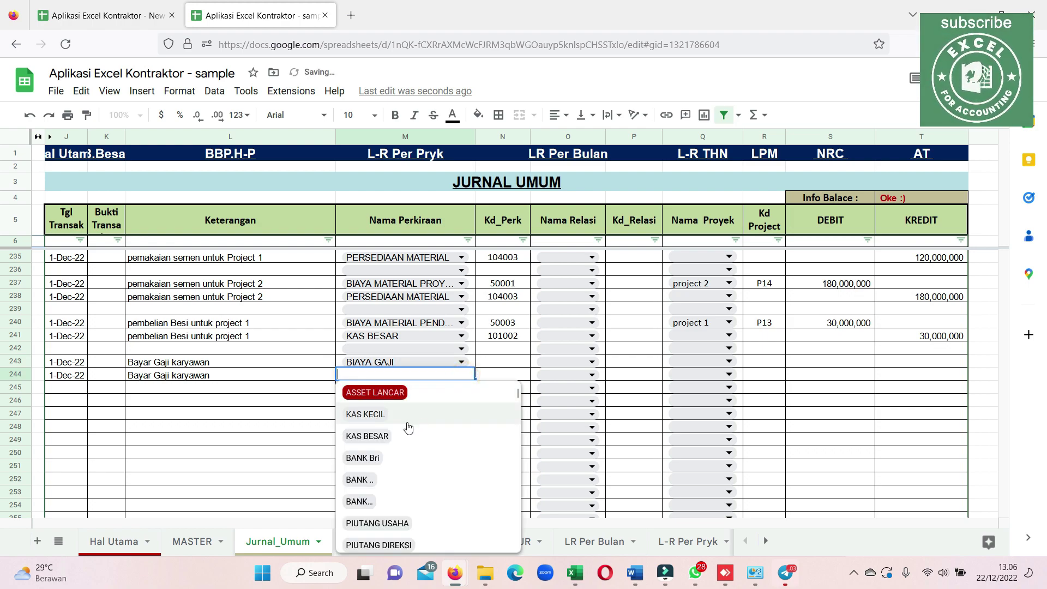
scroll(409, 428, "down", 5)
scroll(408, 428, "down", 5)
scroll(408, 428, "down", 5)
scroll(409, 428, "down", 5)
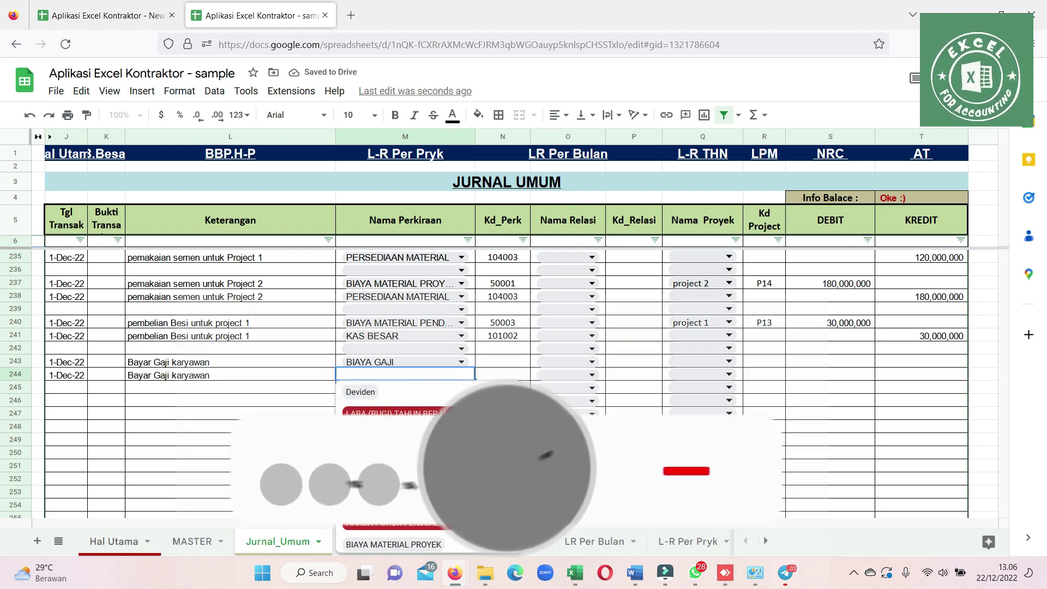
scroll(493, 511, "down", 3)
scroll(493, 511, "down", 3)
scroll(492, 511, "down", 3)
scroll(493, 511, "down", 3)
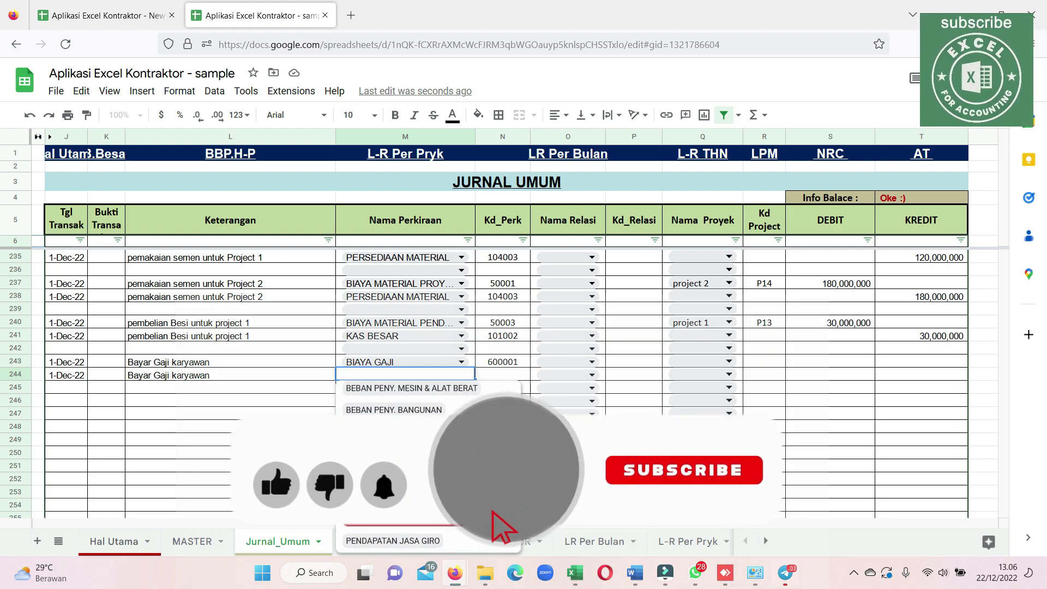
scroll(428, 469, "up", 3)
scroll(428, 469, "up", 3)
scroll(428, 469, "up", 3)
scroll(429, 469, "up", 3)
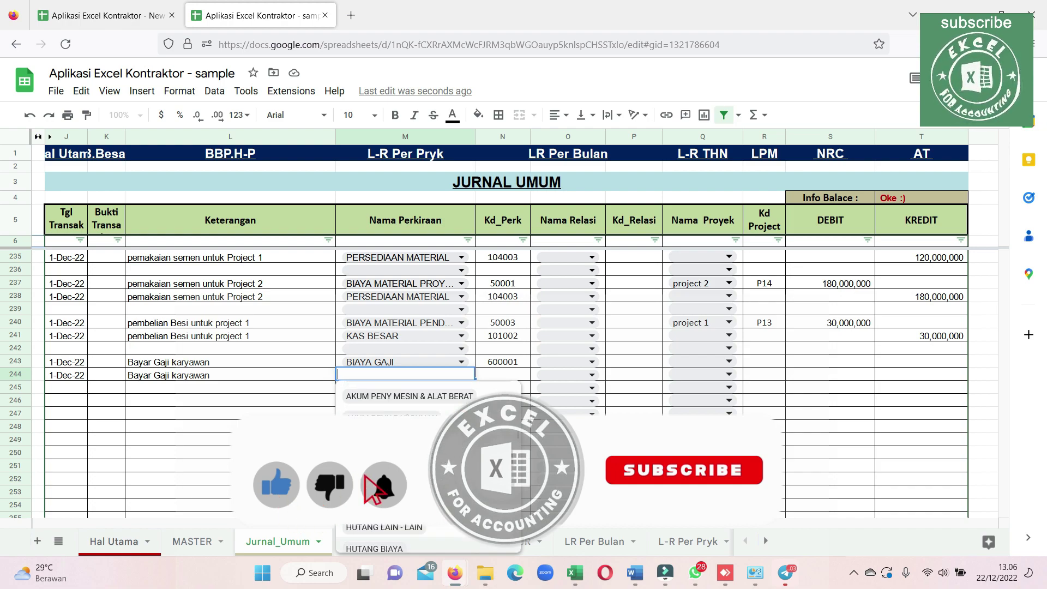
scroll(428, 469, "up", 3)
scroll(428, 470, "up", 3)
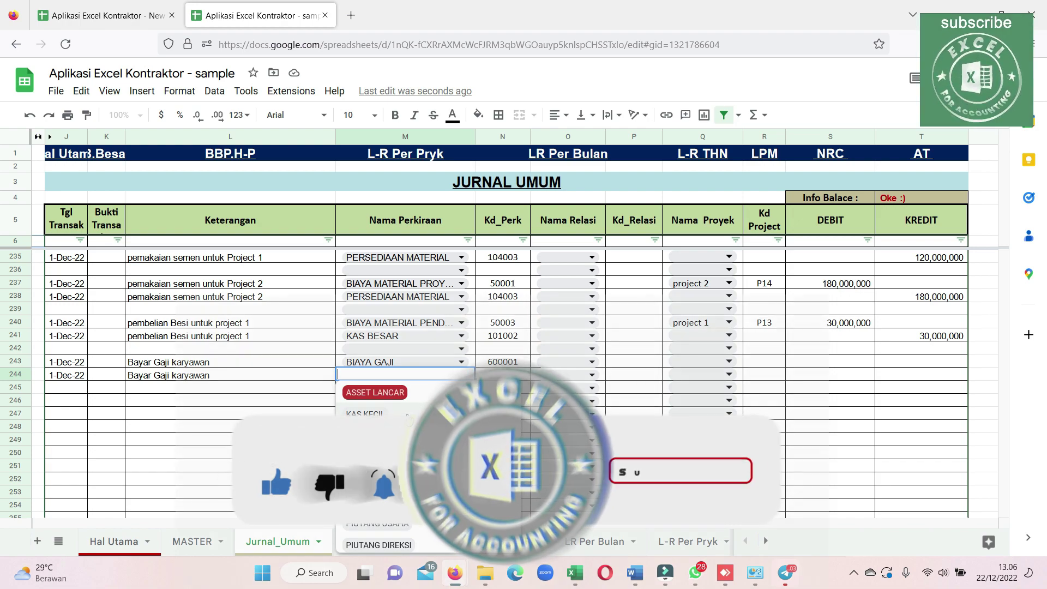
scroll(408, 420, "down", 3)
scroll(408, 421, "down", 2)
scroll(408, 420, "down", 3)
scroll(409, 420, "down", 3)
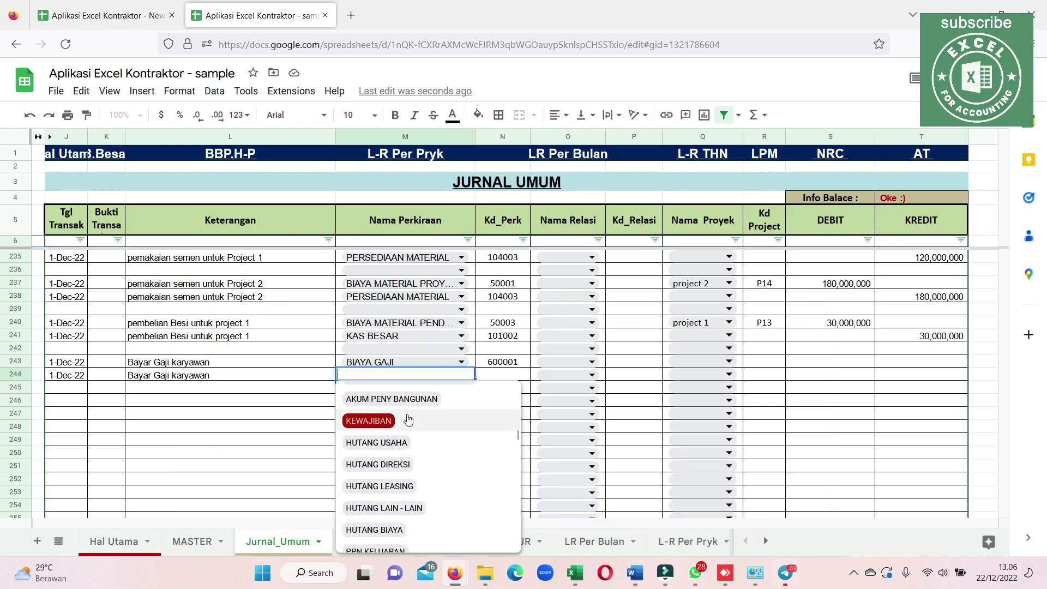
scroll(408, 420, "down", 3)
scroll(409, 420, "down", 3)
scroll(408, 420, "up", 2)
scroll(409, 420, "up", 1)
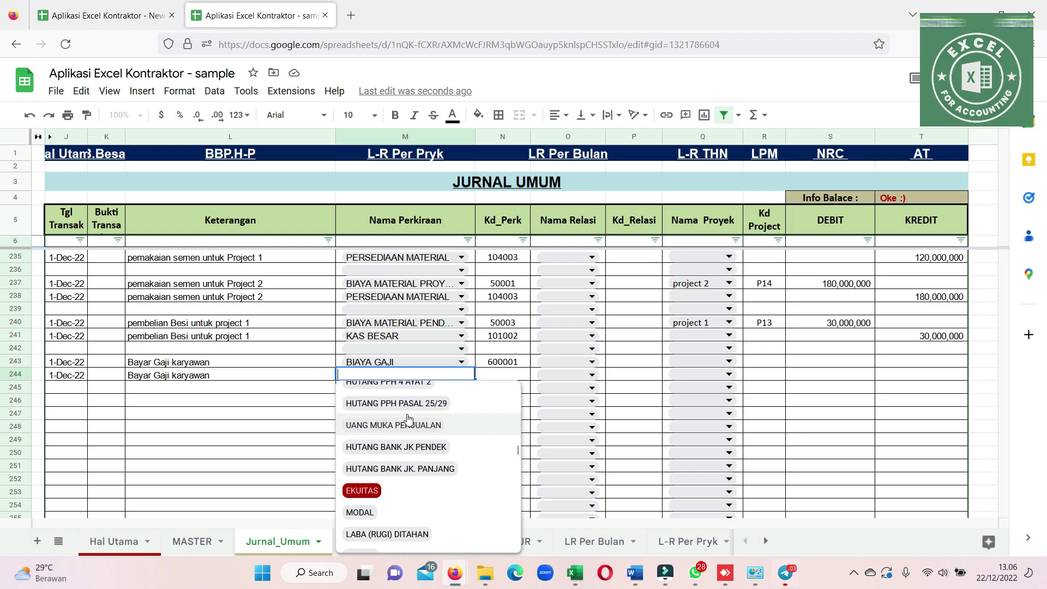
scroll(409, 418, "down", 3)
scroll(409, 419, "down", 2)
scroll(409, 419, "down", 1)
scroll(409, 419, "up", 4)
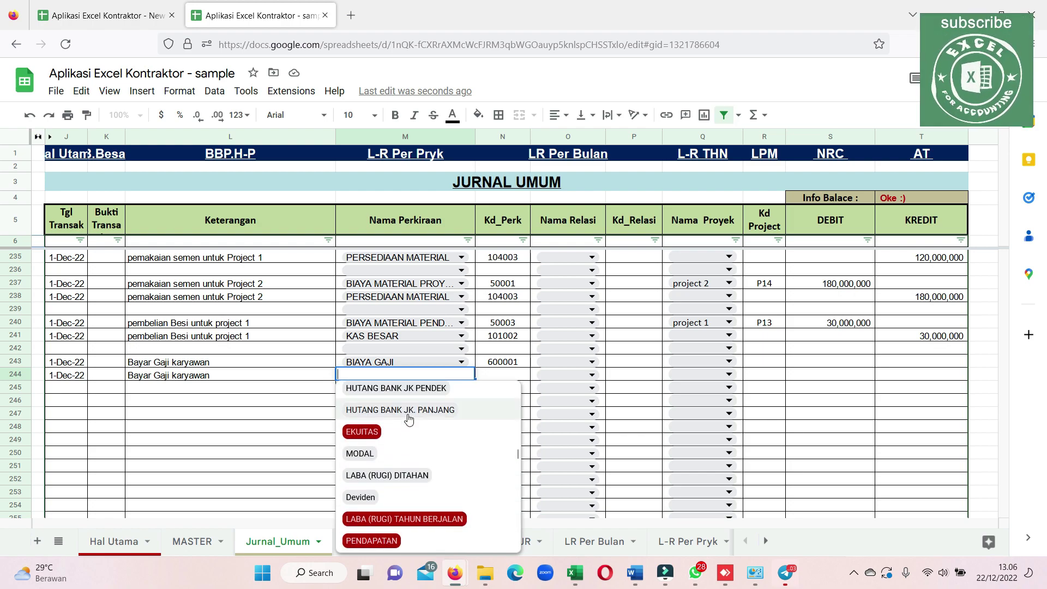
scroll(409, 419, "down", 3)
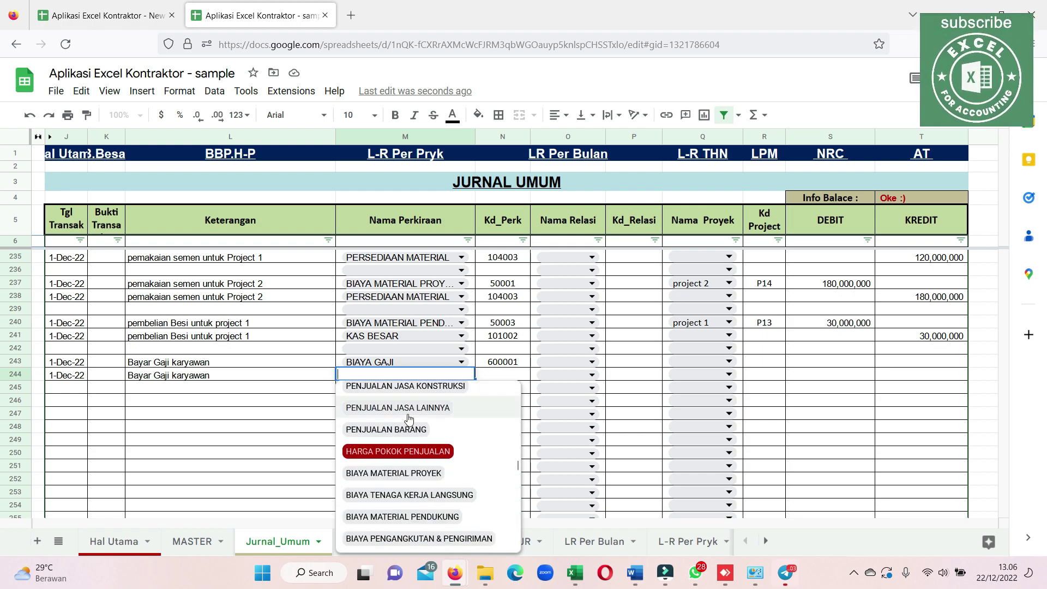
left_click(251, 400)
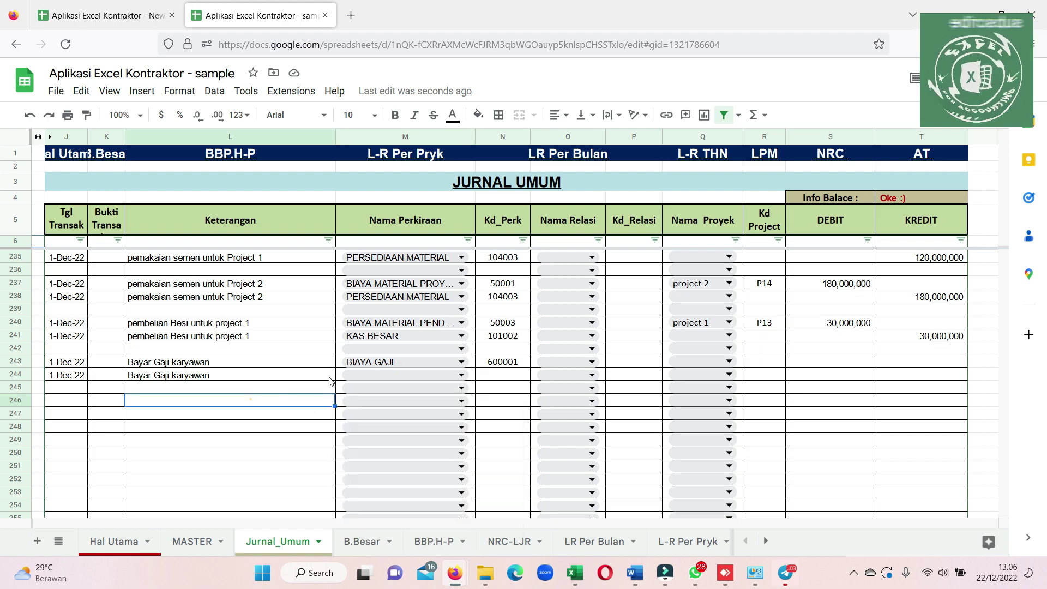
left_click(382, 374)
left_click(384, 372)
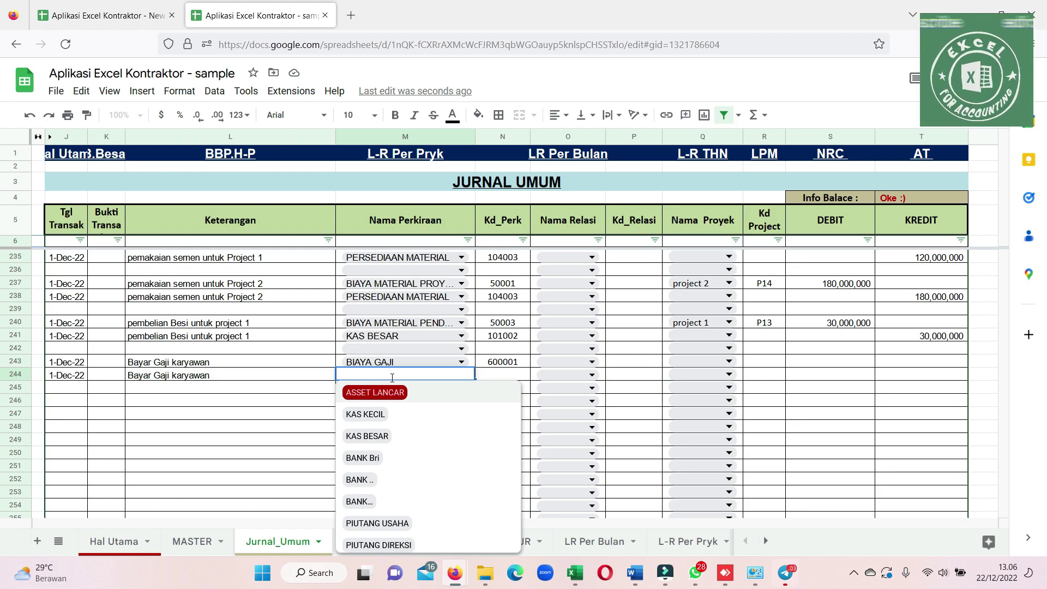
left_click(380, 439)
Enter a 5,000,000 debit in S243 and paste a matching 5,000,000 credit into T244.
left_click(807, 367)
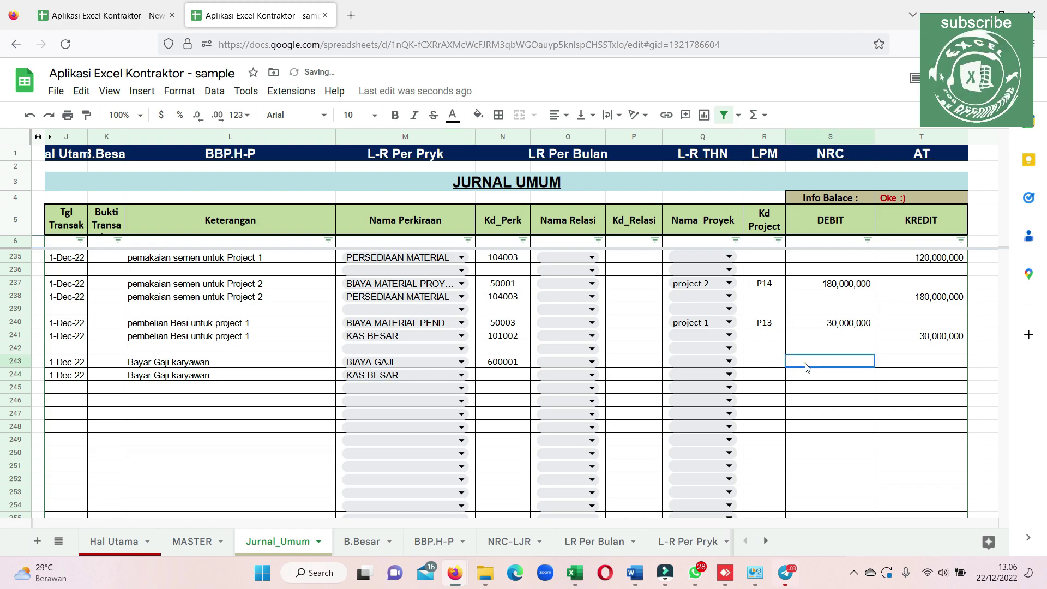
left_click(806, 367)
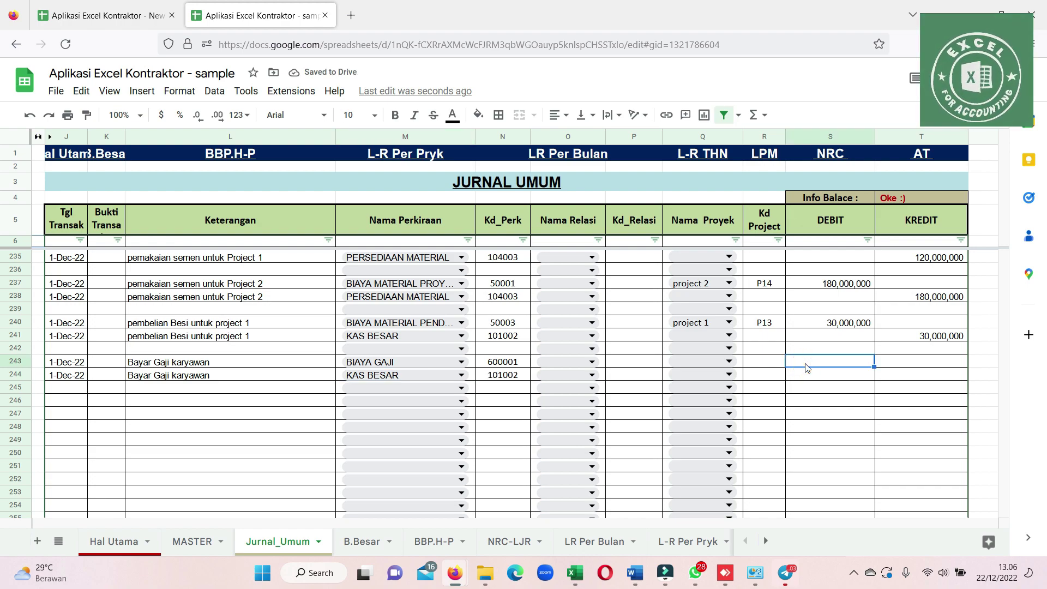
type("5000000")
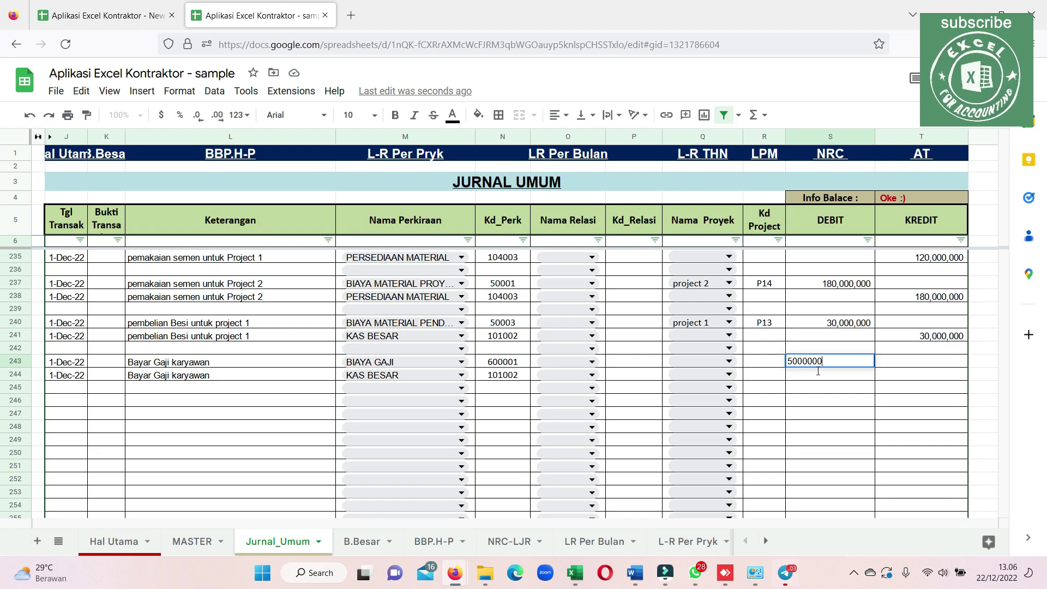
key("Return")
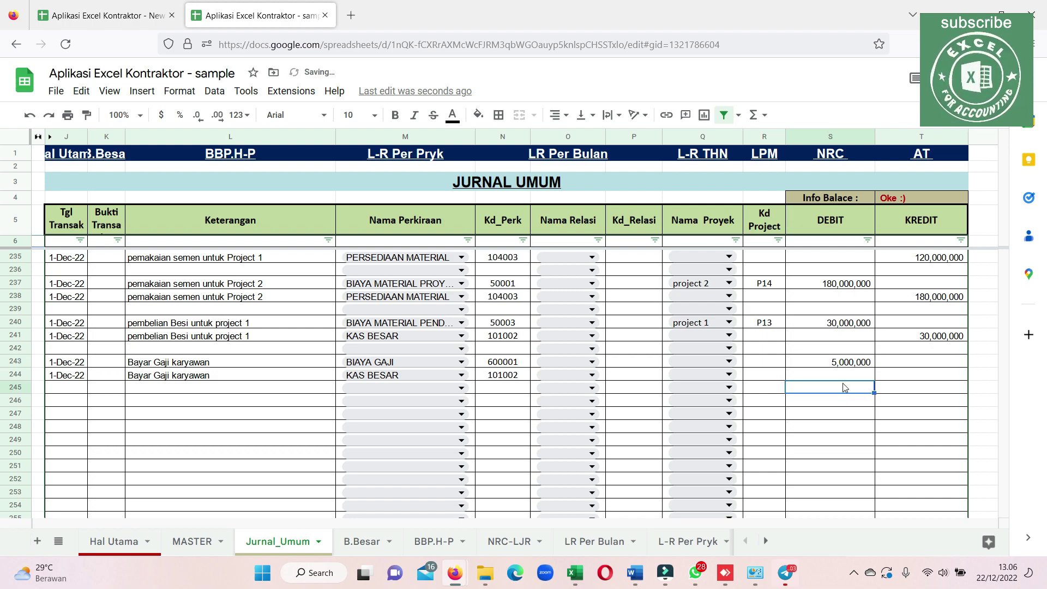
left_click(843, 361)
left_click(918, 374)
type("5,000,000")
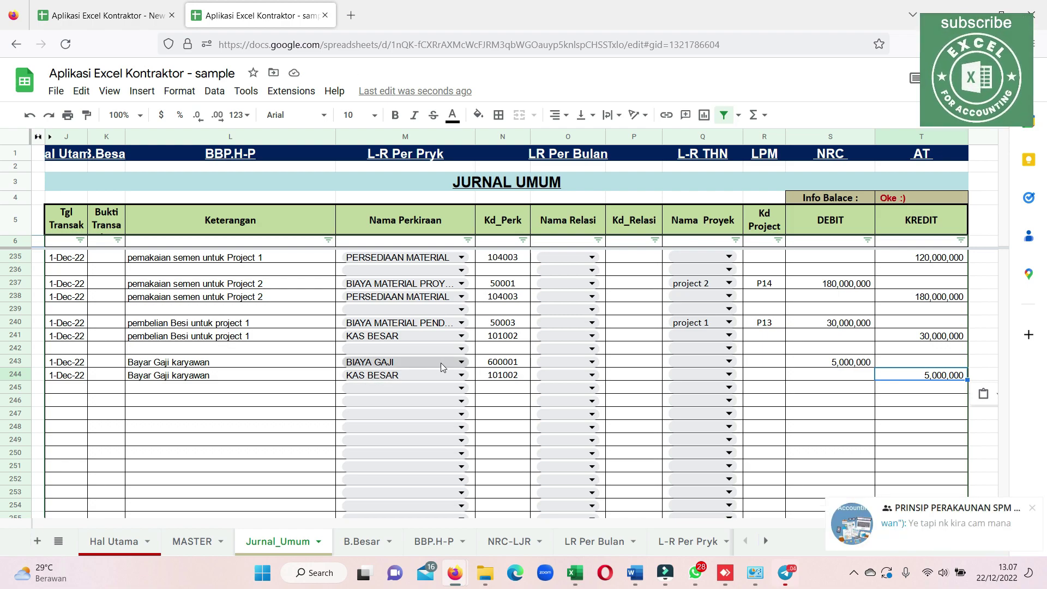
Replace row 243's BIAYA GAJI account with BIAYA TENAGA KERJA, code 50002.
left_click(460, 361)
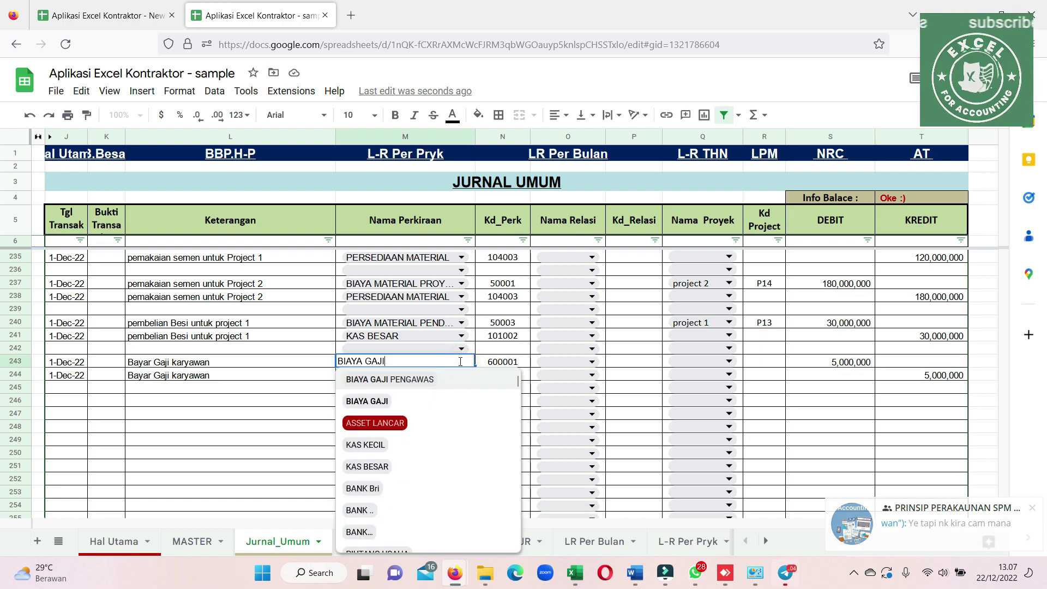
key("Escape")
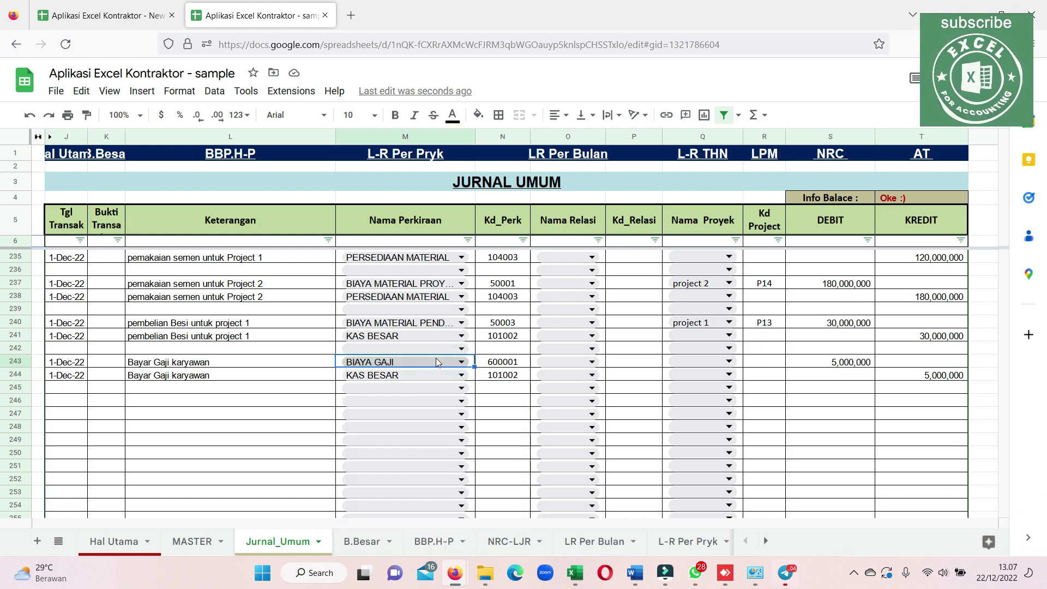
left_click(458, 362)
scroll(458, 431, "down", 3)
scroll(459, 443, "down", 3)
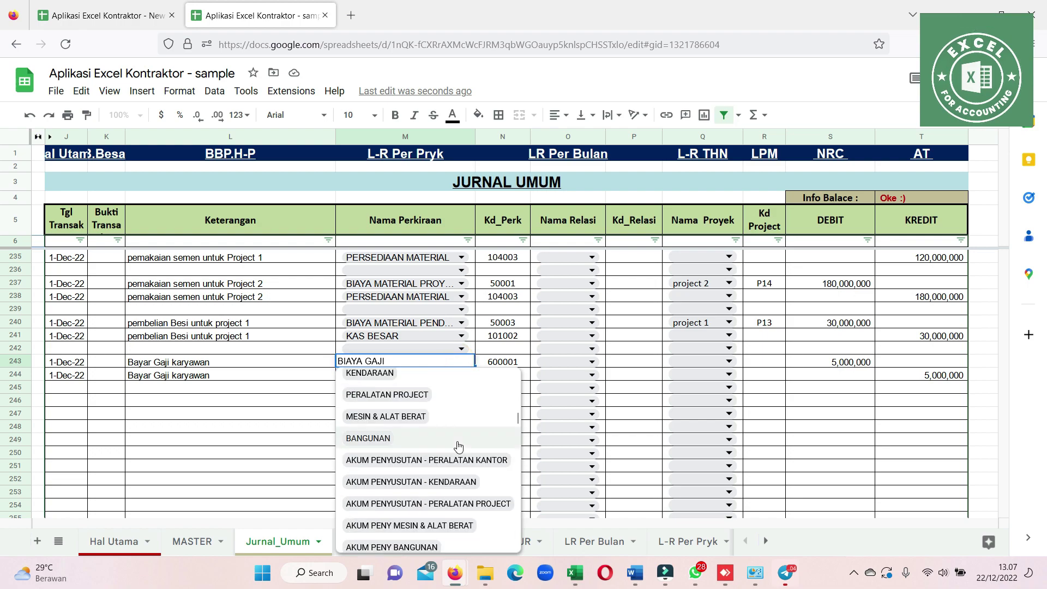
scroll(458, 447, "down", 3)
scroll(458, 446, "down", 3)
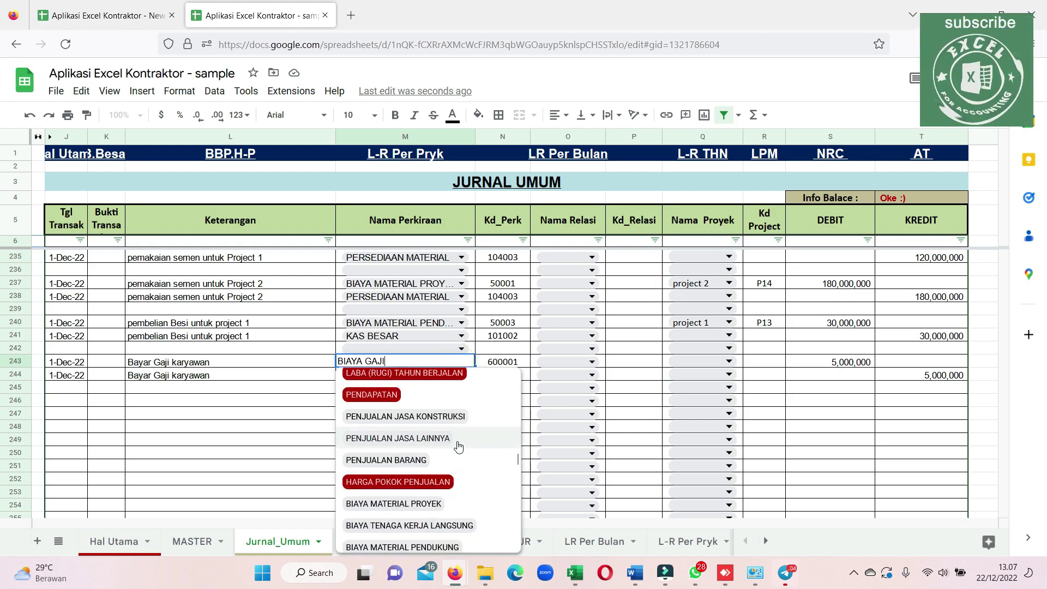
scroll(458, 446, "down", 2)
scroll(459, 442, "down", 2)
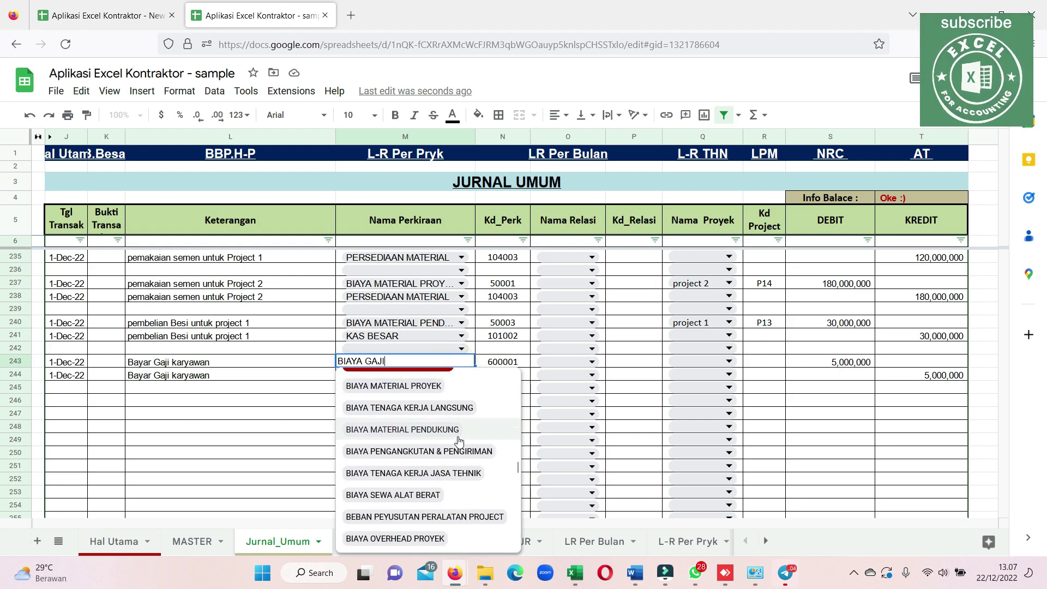
left_click(408, 409)
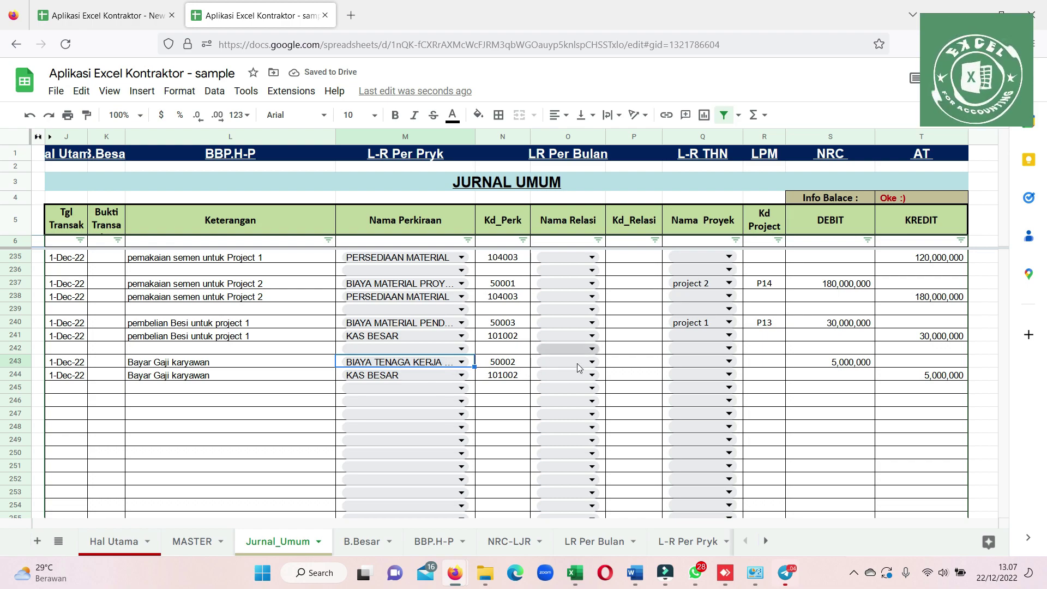
left_click(621, 364)
left_click(621, 366)
key("Tab")
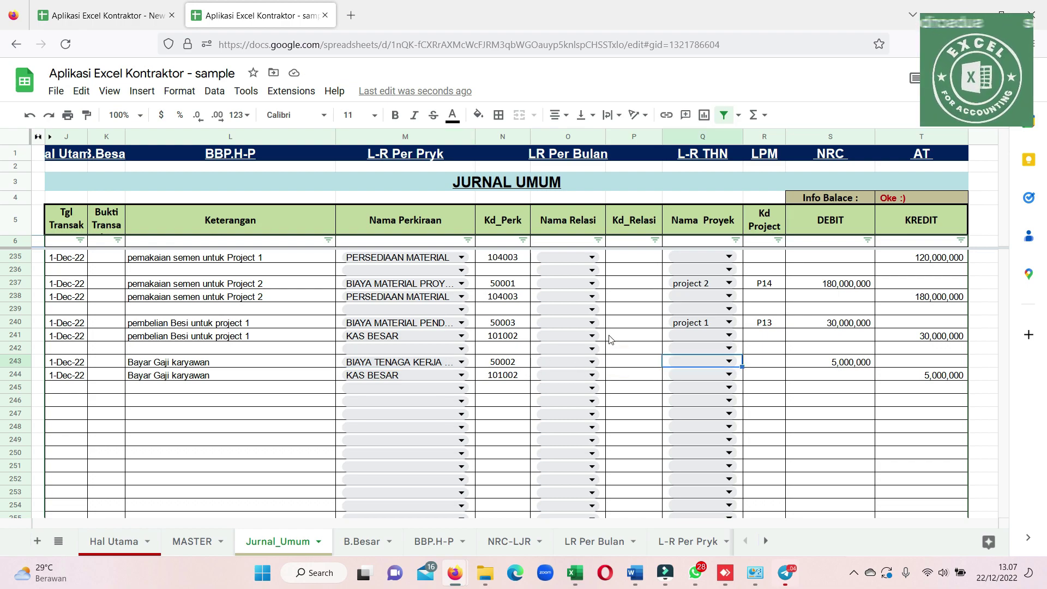
key("Tab")
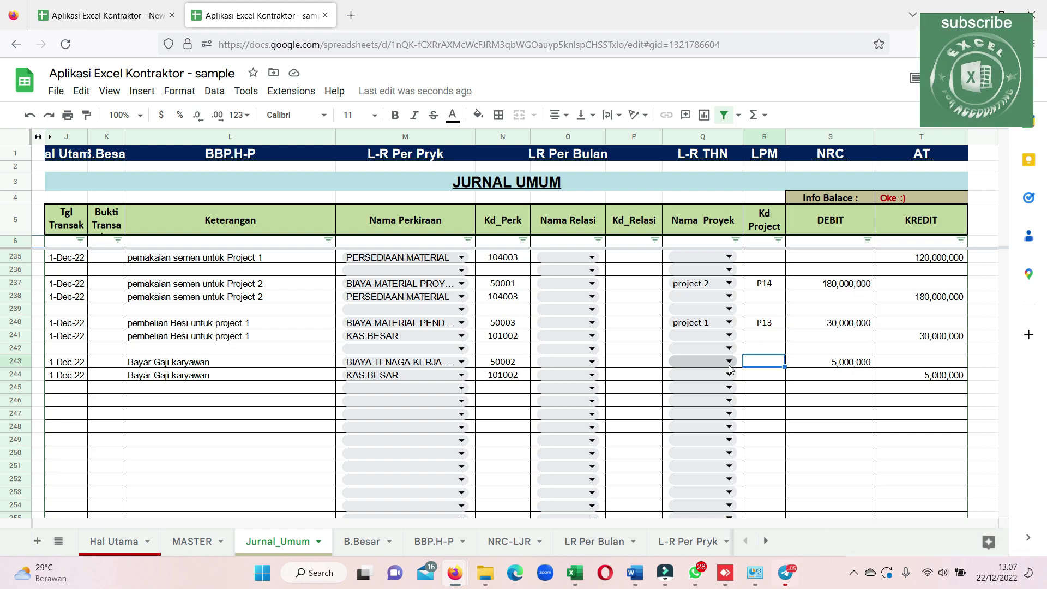
Tag row 243's labour-cost debit with project 1 (code P13) and select block K243:T245.
left_click(730, 366)
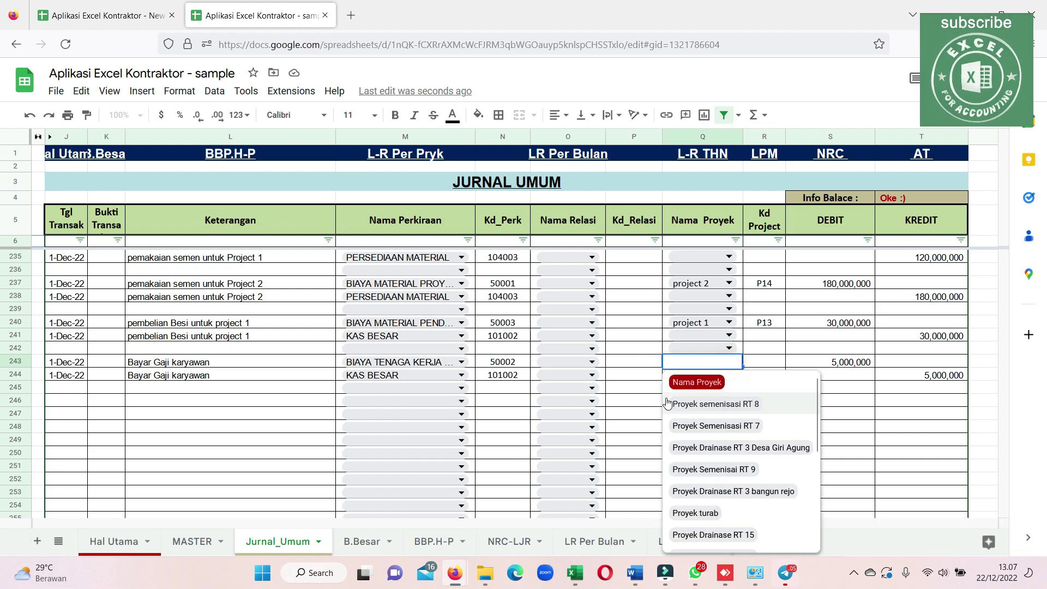
scroll(702, 388, "down", 2)
scroll(702, 388, "up", 2)
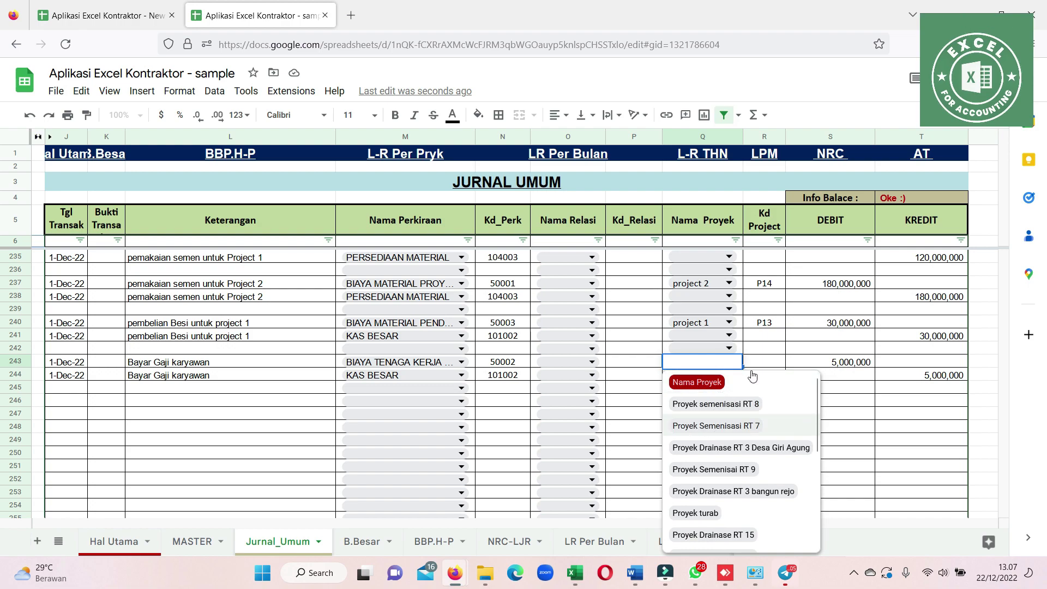
scroll(753, 437, "down", 4)
scroll(754, 441, "down", 2)
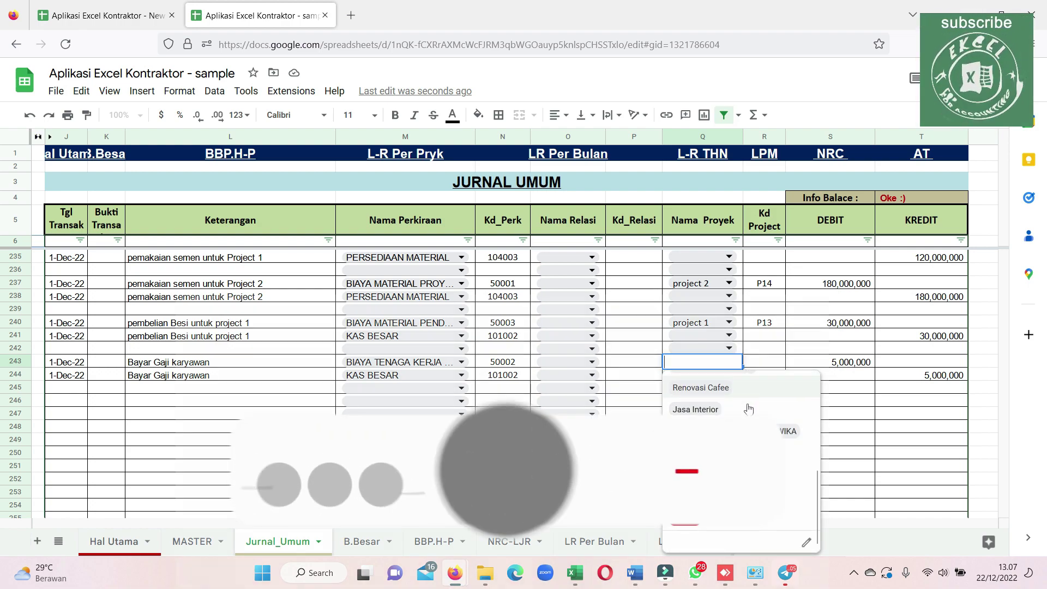
left_click(753, 474)
left_click(840, 414)
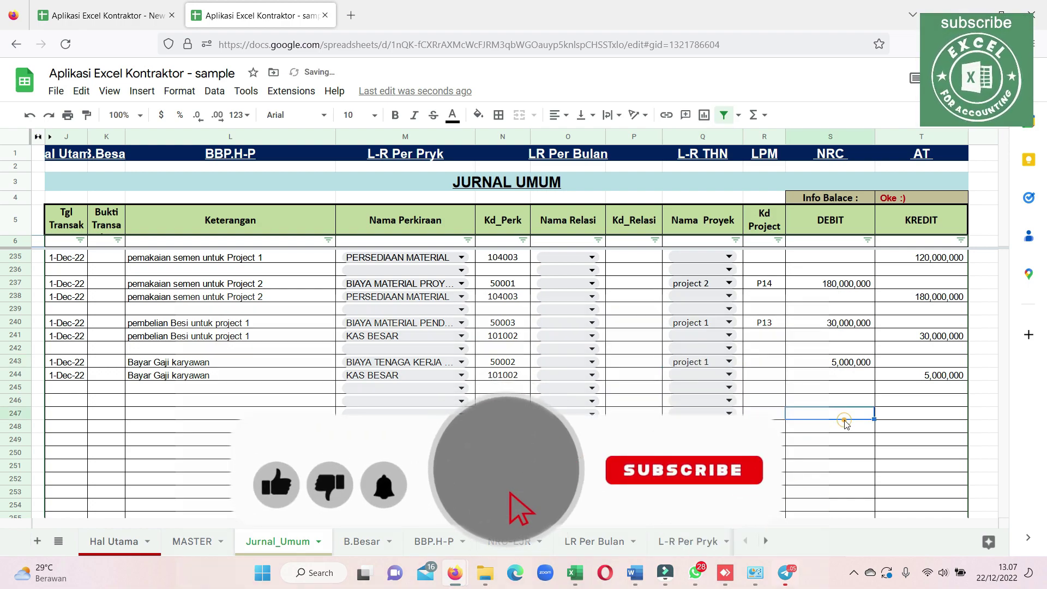
left_click(840, 363)
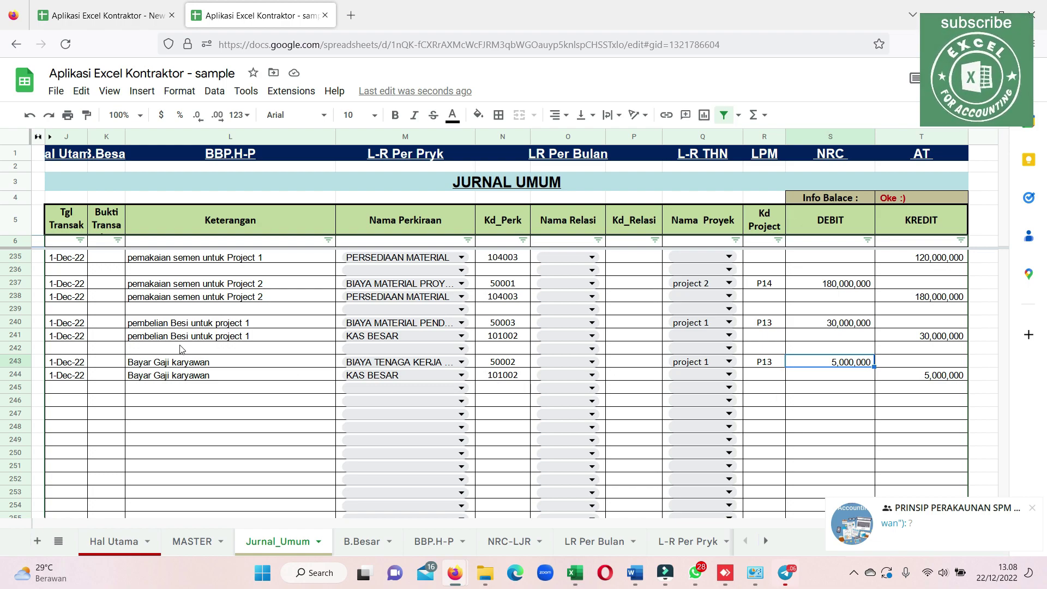
left_click_drag(106, 363, 902, 377)
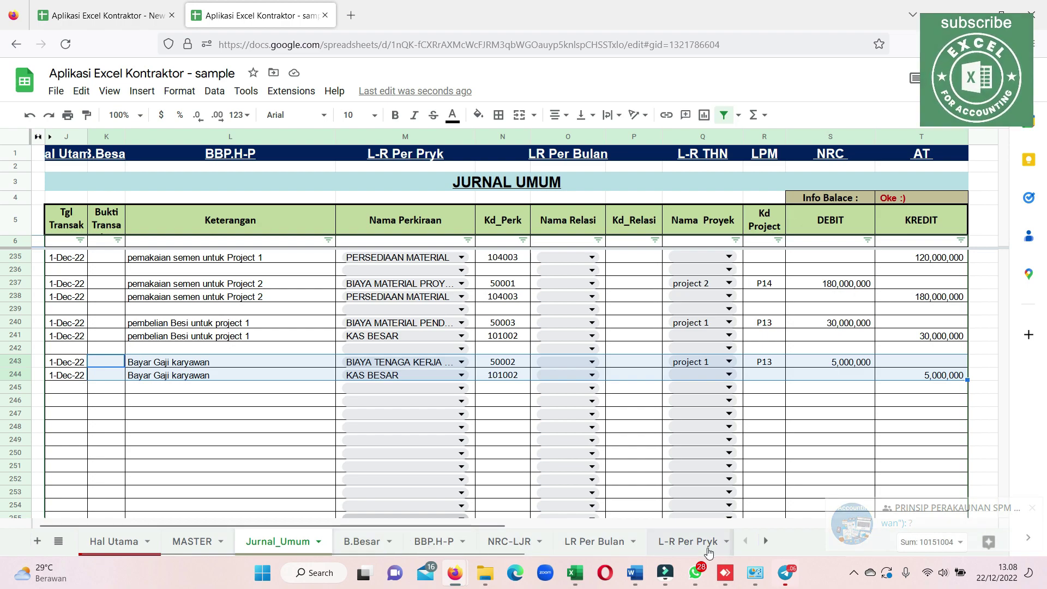
Show project 1 on L-R Per Pryk and verify its 5,000,000 BIAYA TENAGA KERJA LANGSUNG line.
left_click(686, 541)
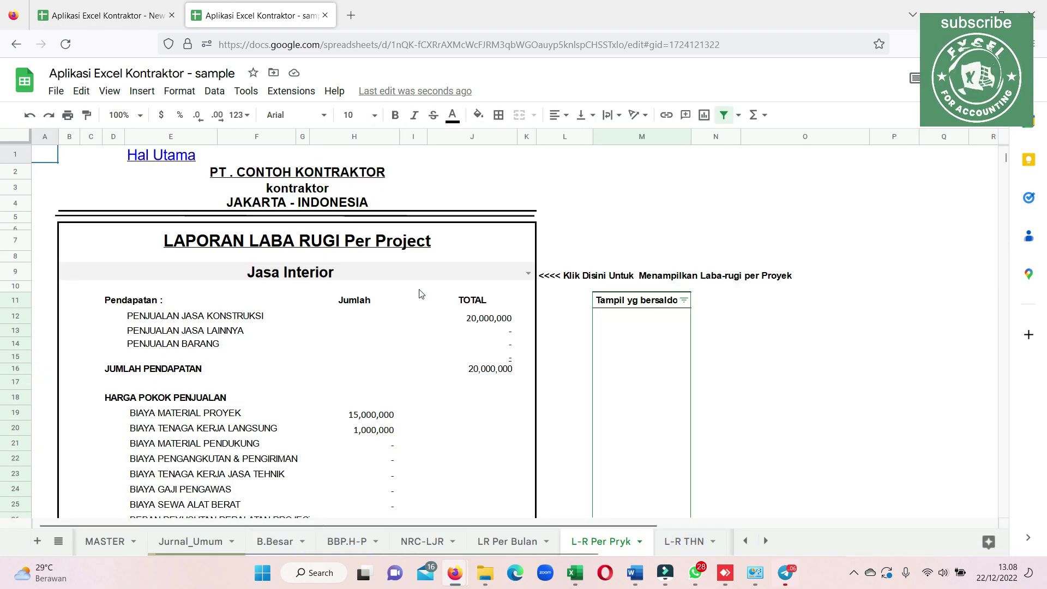
left_click(523, 273)
left_click(528, 273)
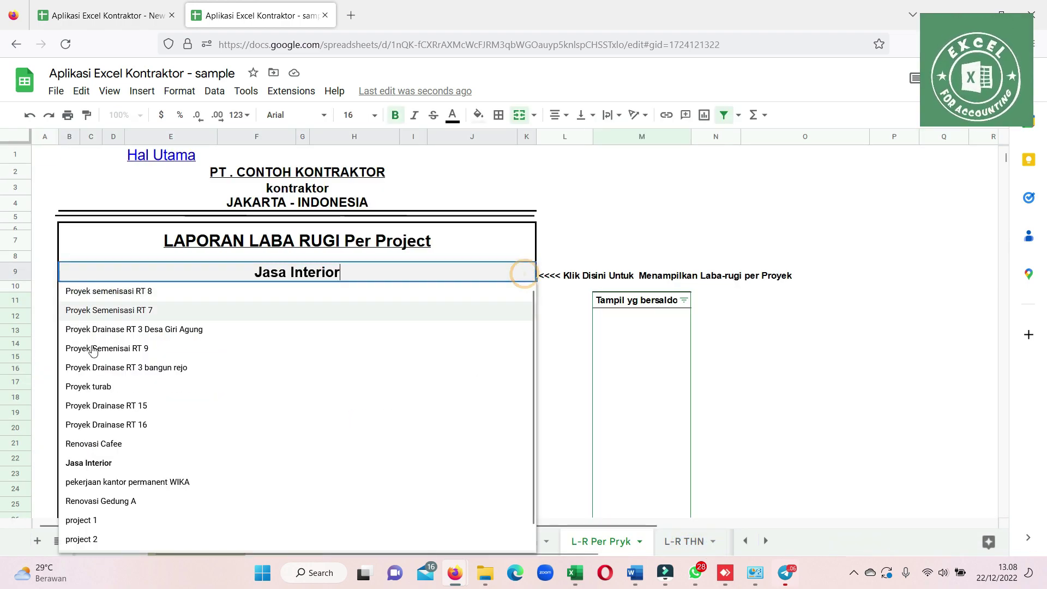
left_click(98, 519)
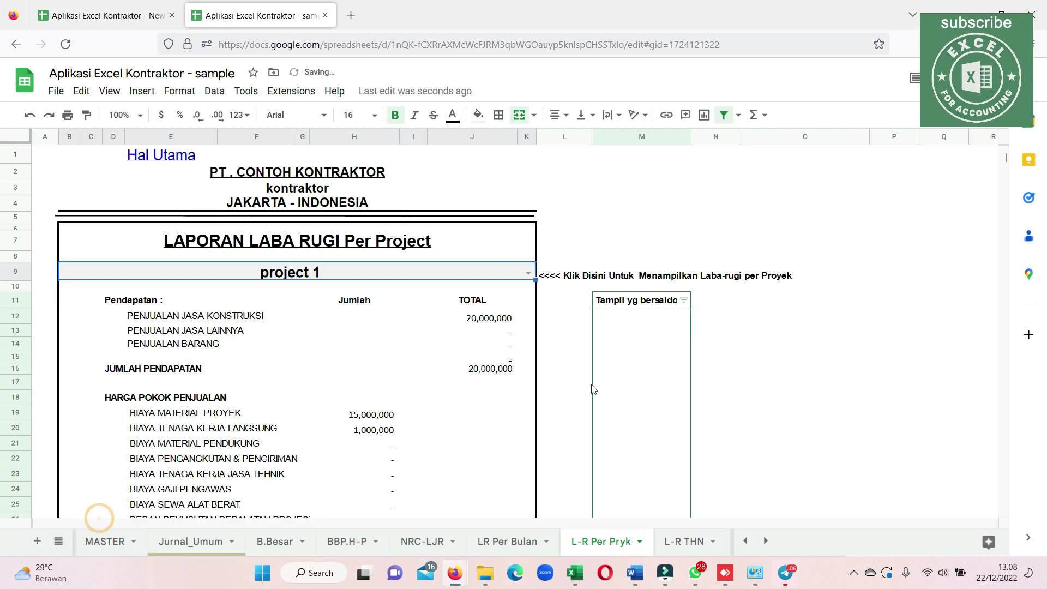
left_click(612, 372)
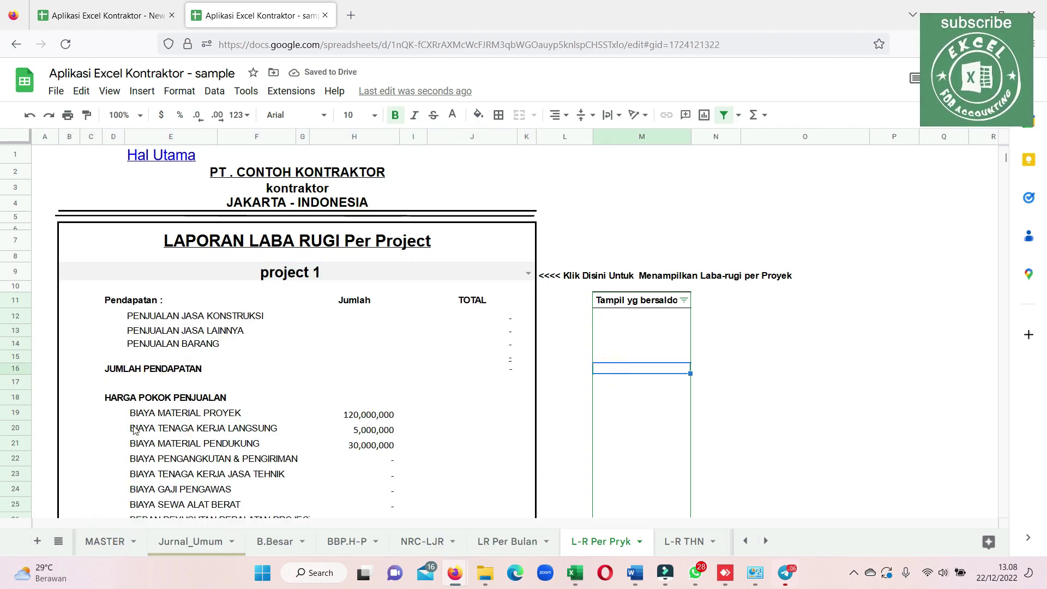
left_click_drag(135, 430, 396, 431)
scroll(396, 430, "down", 3)
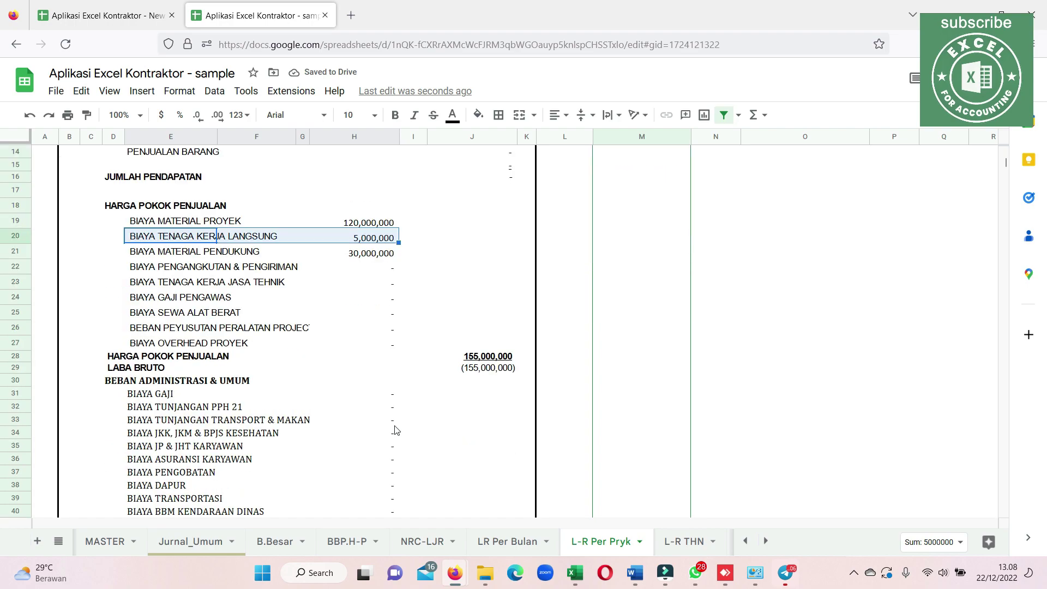
scroll(396, 430, "up", 3)
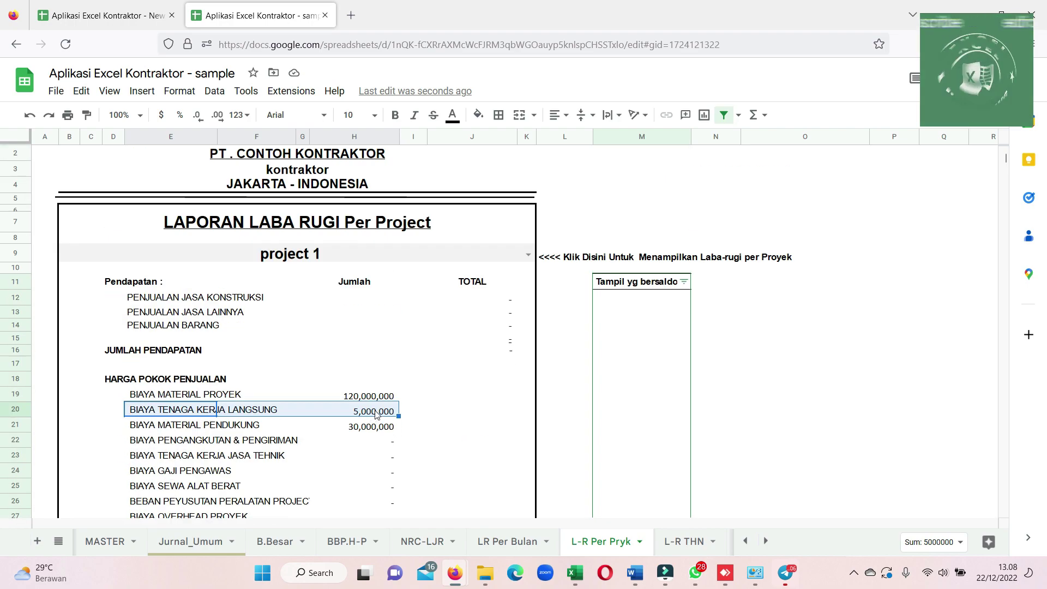
left_click(373, 416)
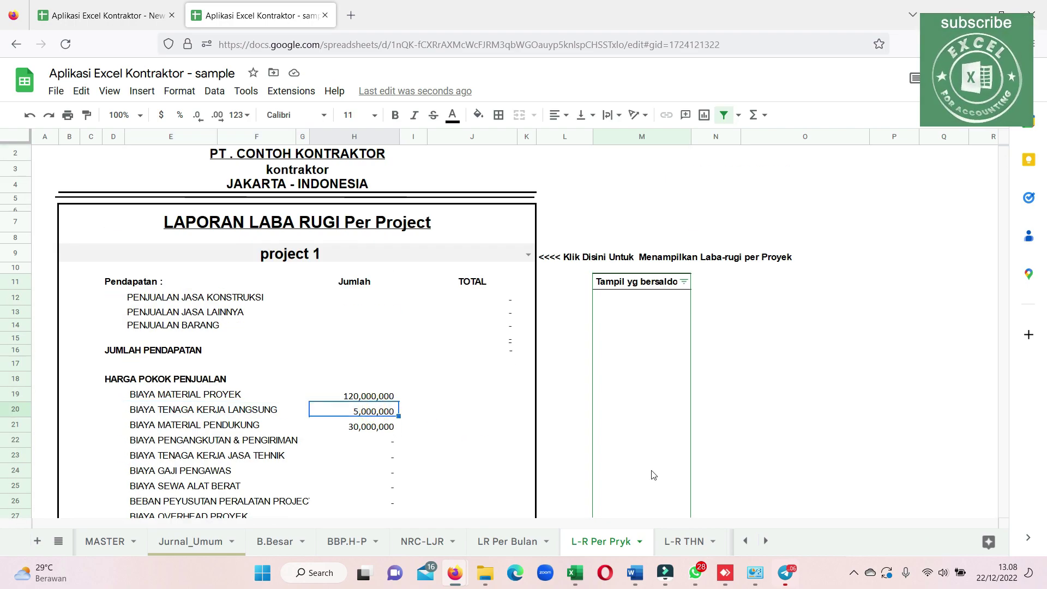
Switch LR Per Bulan to Desember (labour cost 38,358,300), then go back to L-R Per Pryk.
left_click(504, 543)
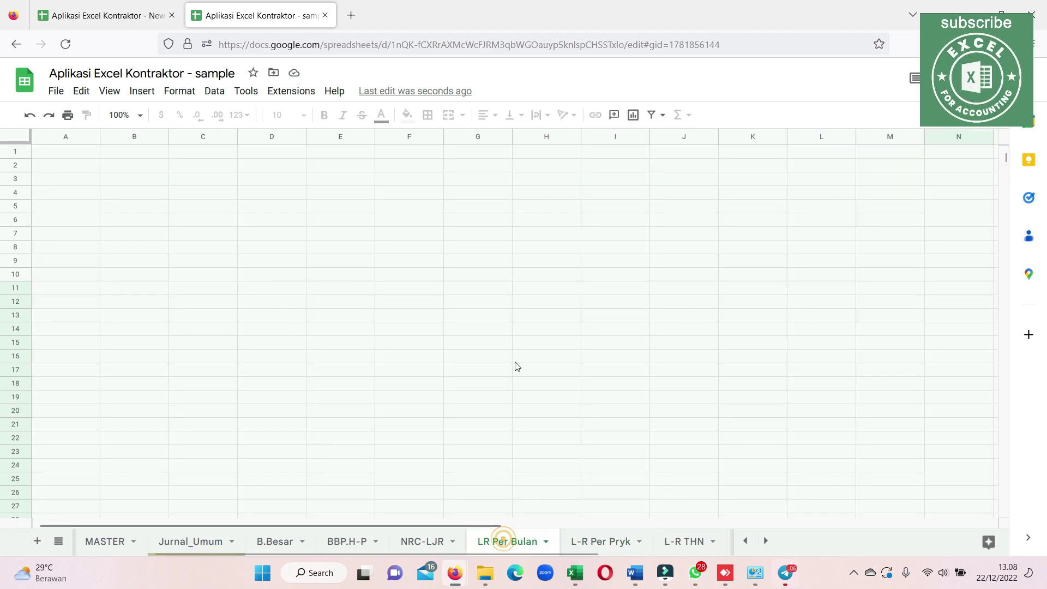
left_click(533, 278)
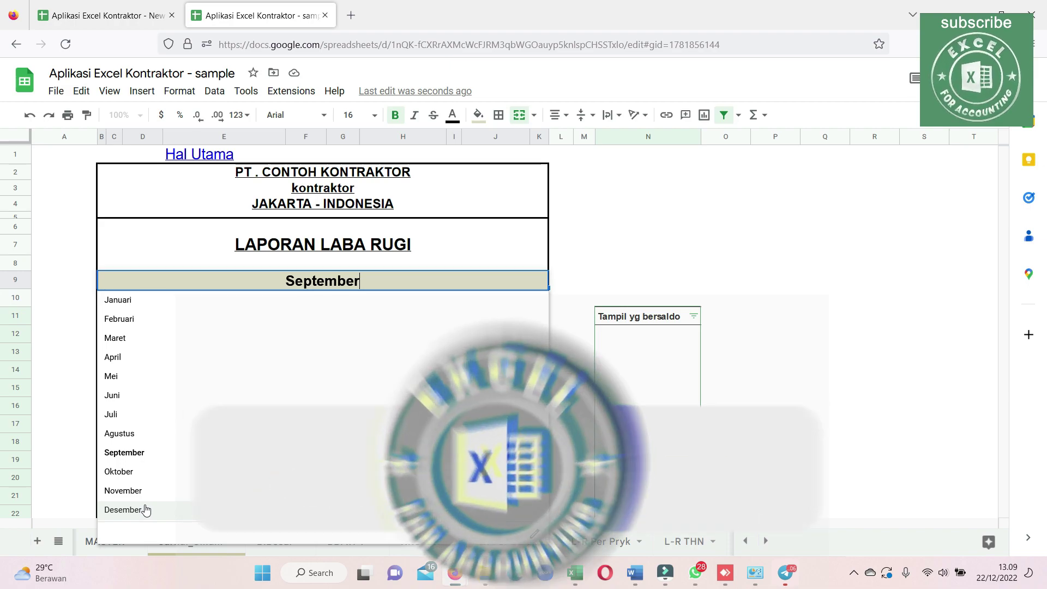
left_click(145, 509)
left_click(515, 391)
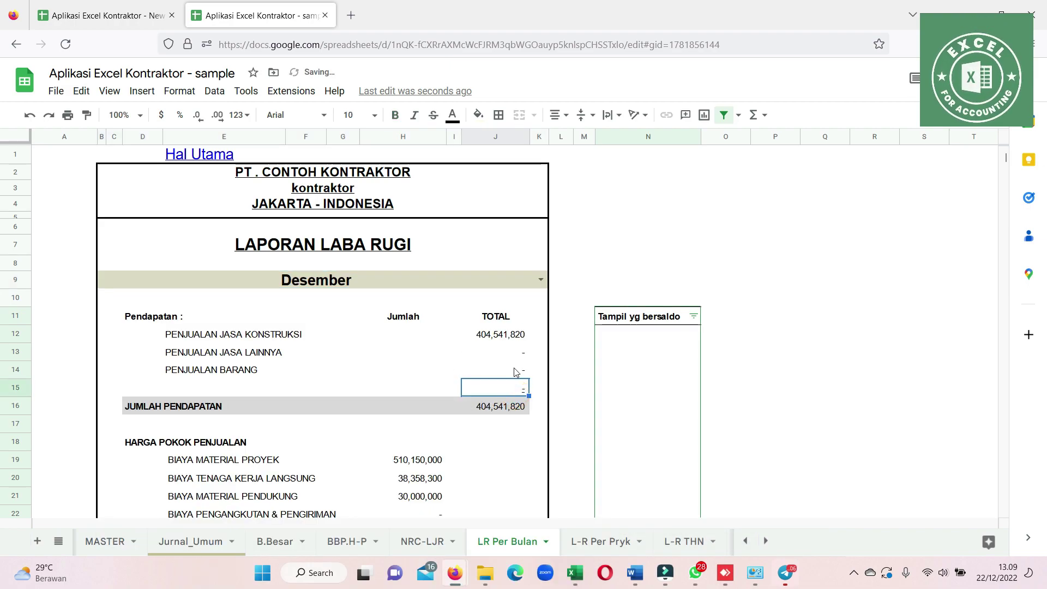
scroll(463, 431, "down", 5)
scroll(468, 430, "up", 5)
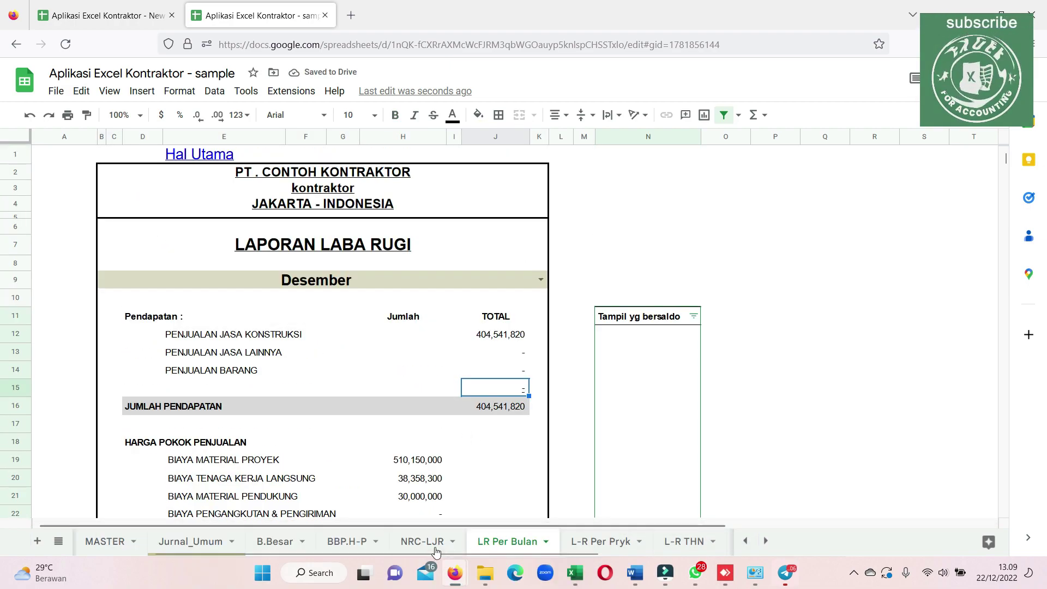
left_click(590, 544)
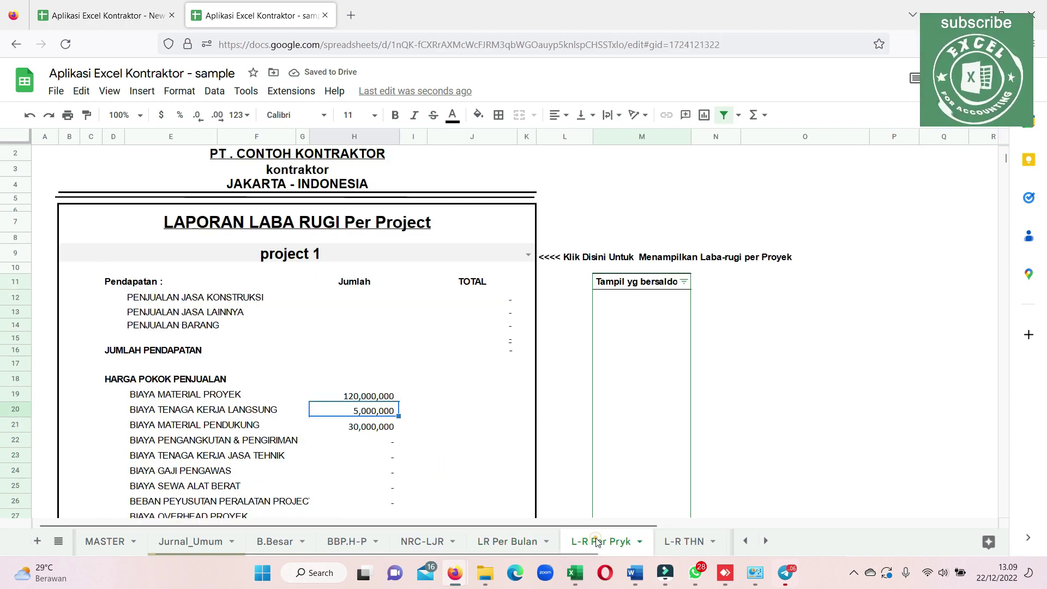
left_click(528, 255)
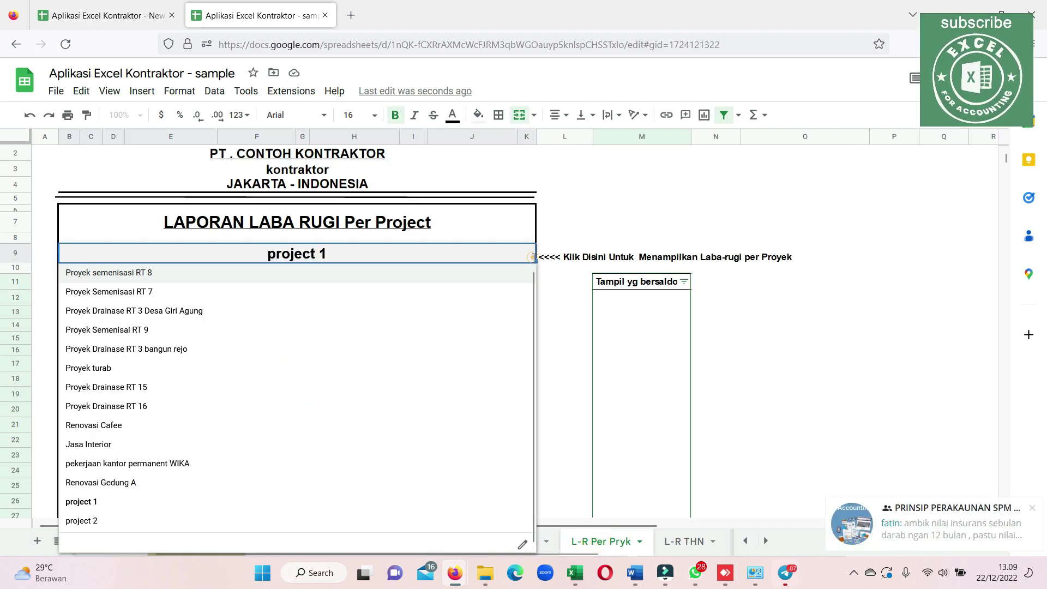
left_click(86, 519)
scroll(380, 411, "down", 3)
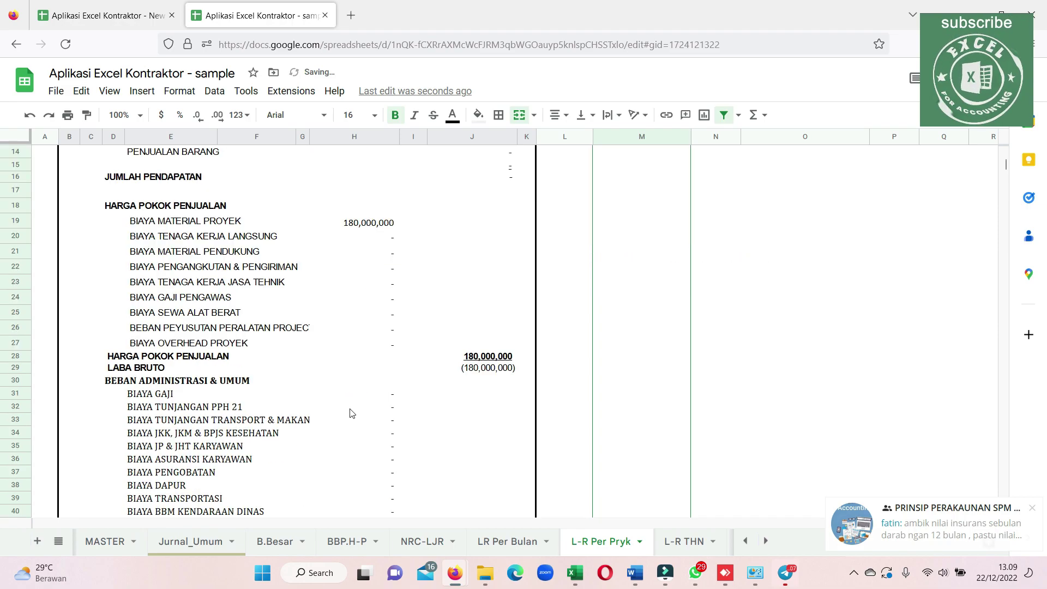
scroll(351, 412, "down", 3)
scroll(371, 395, "up", 7)
scroll(404, 375, "down", 10)
scroll(420, 360, "up", 4)
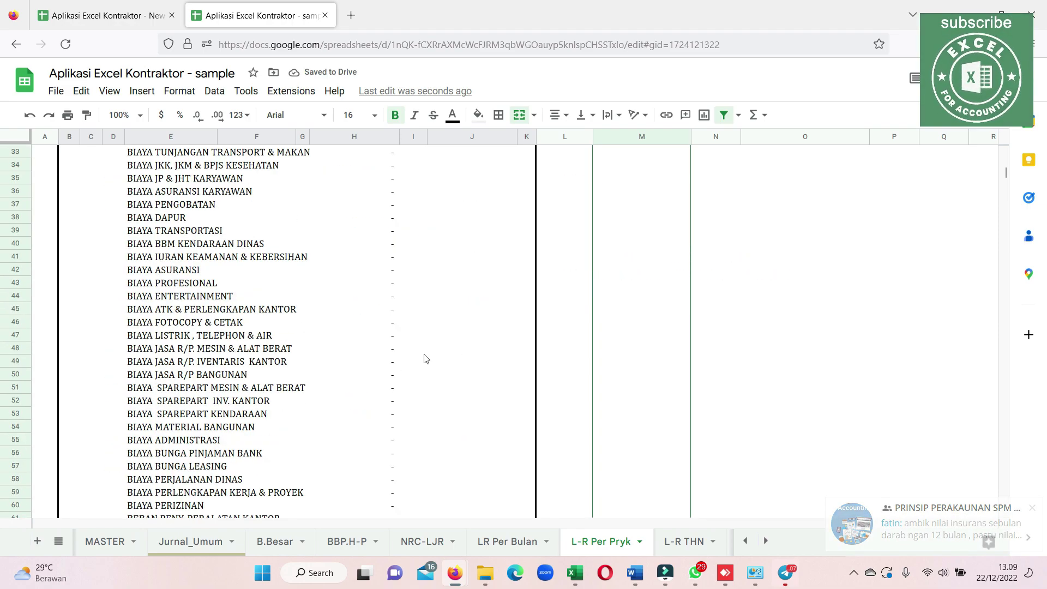
scroll(463, 317, "up", 6)
left_click(523, 269)
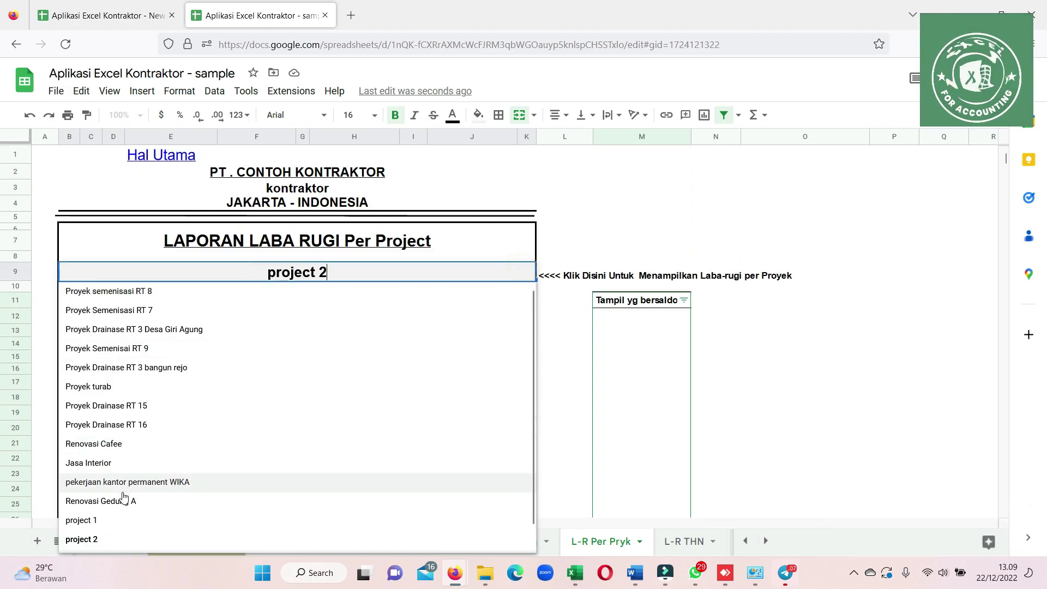
left_click(87, 520)
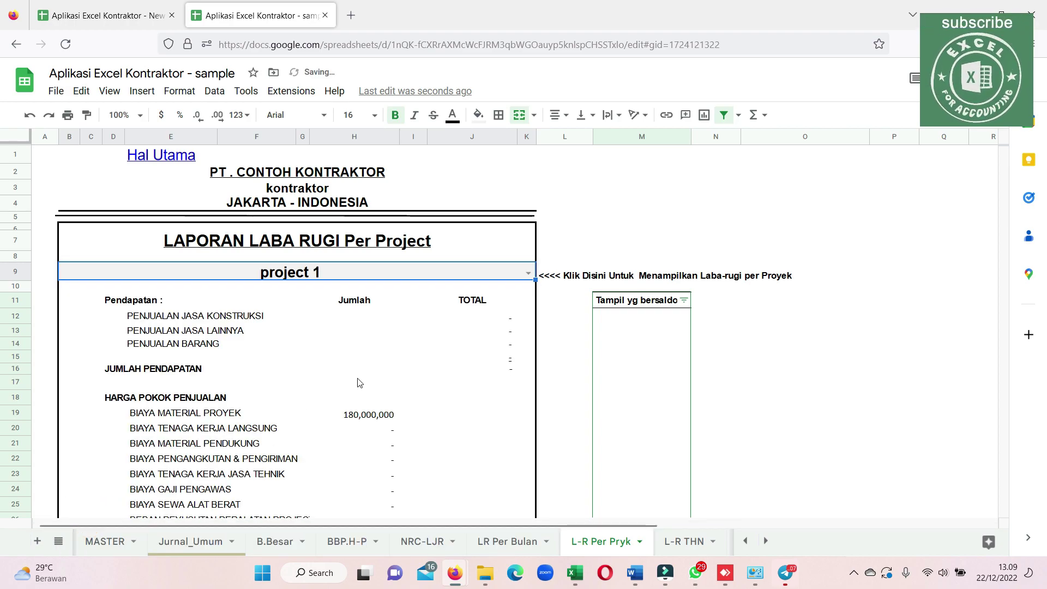
left_click(355, 360)
scroll(352, 376, "down", 5)
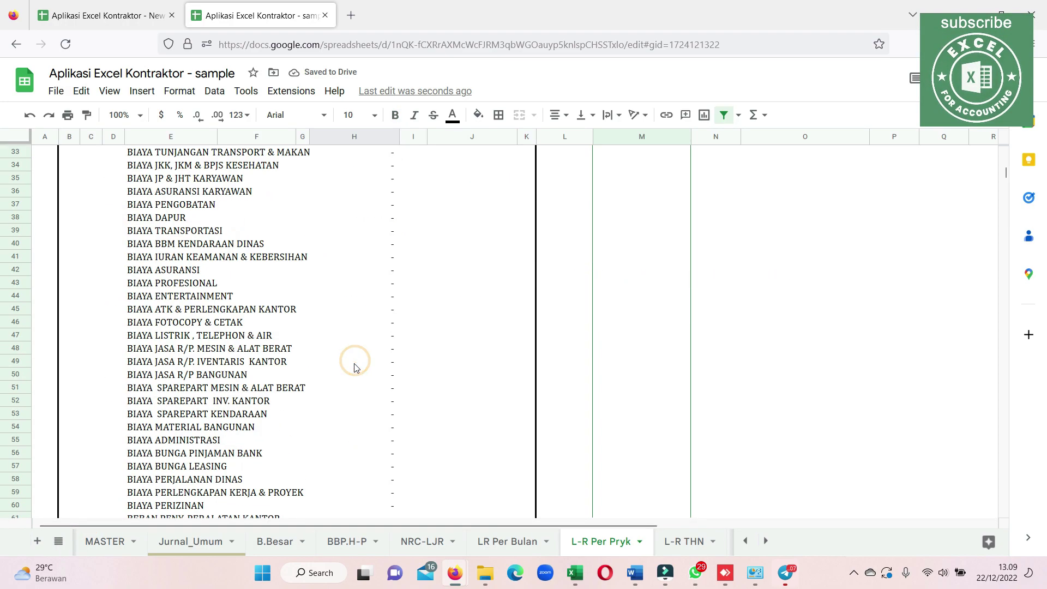
scroll(354, 366, "up", 5)
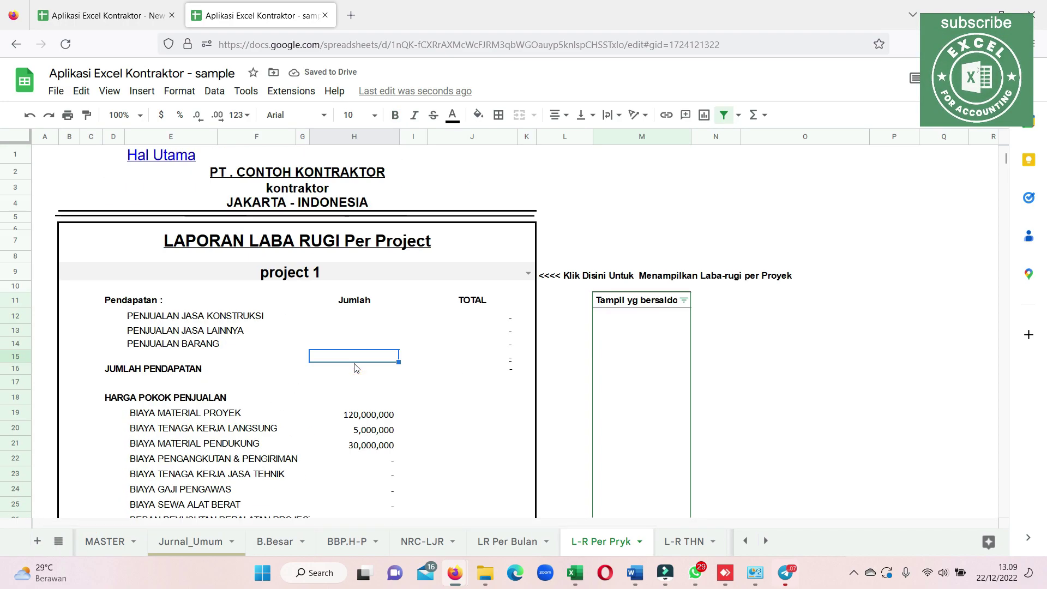
left_click(191, 541)
Copy the two 1-Dec-22 dates into the first new journal rows.
left_click(124, 426)
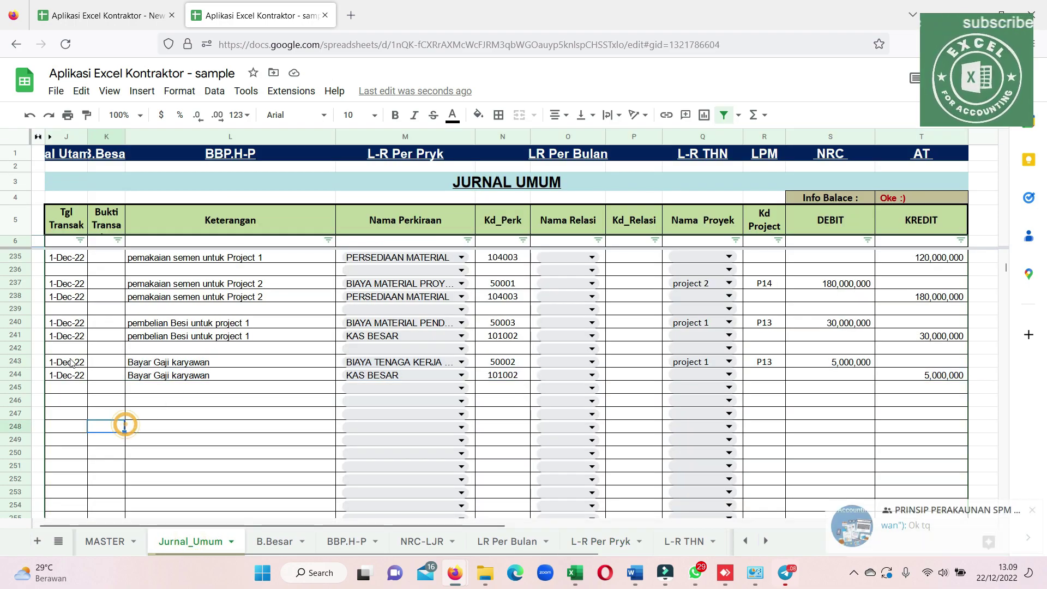
left_click_drag(66, 362, 65, 375)
key("ctrl+c")
left_click(68, 399)
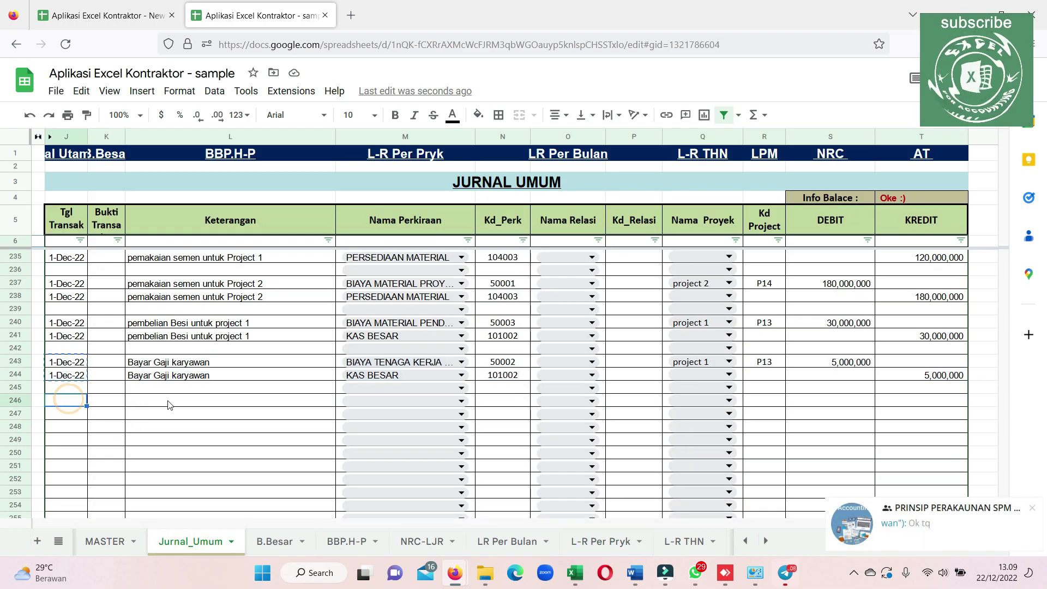
key("ctrl+v")
Enter the Project 1 invoice description on rows 246–248 and date row 248 1-Dec-22.
left_click(171, 401)
type("Dit")
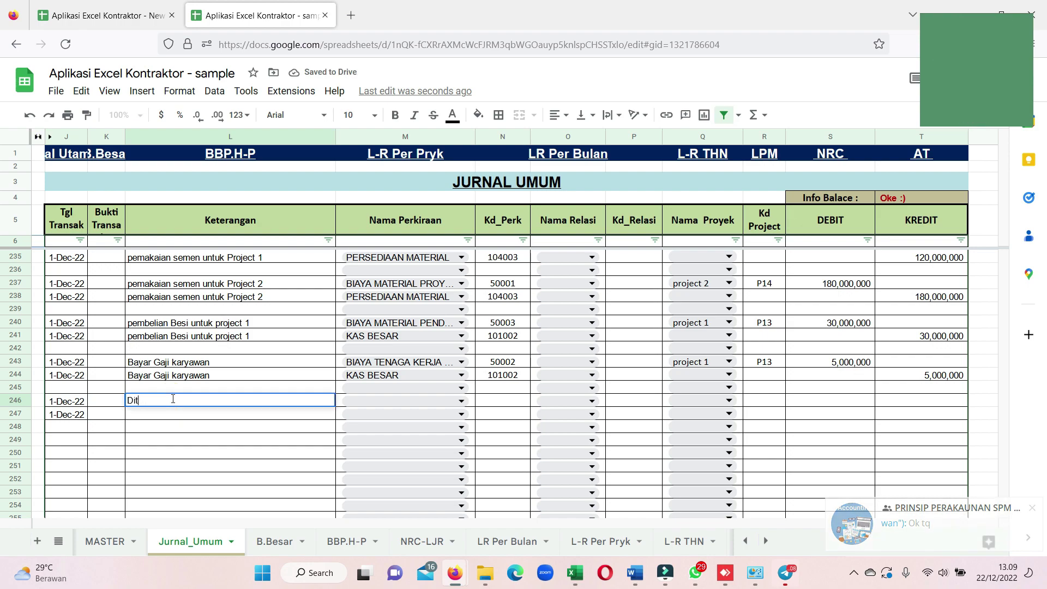
type("erima")
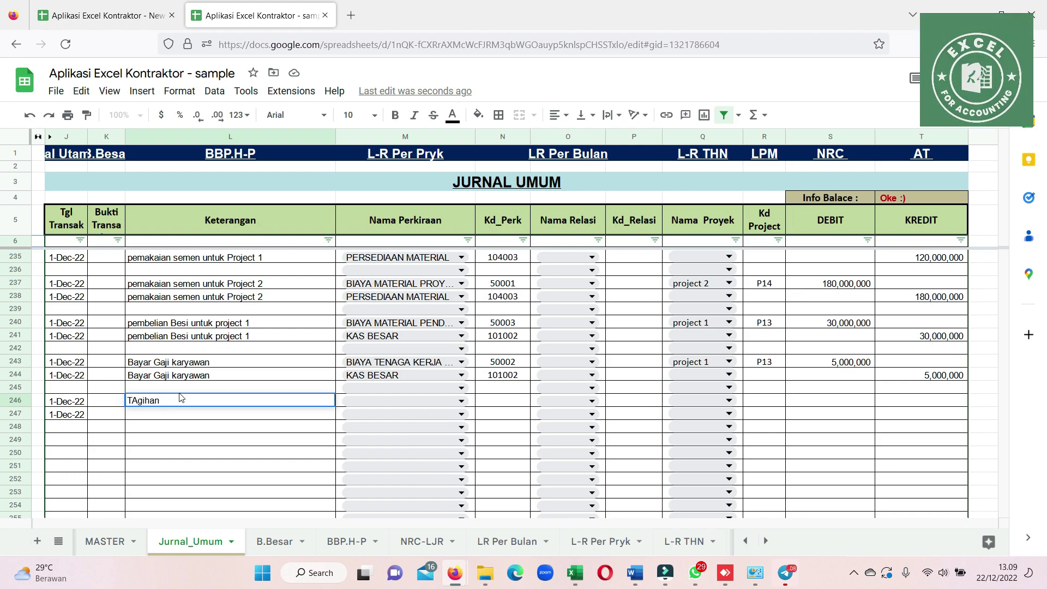
type("Proj")
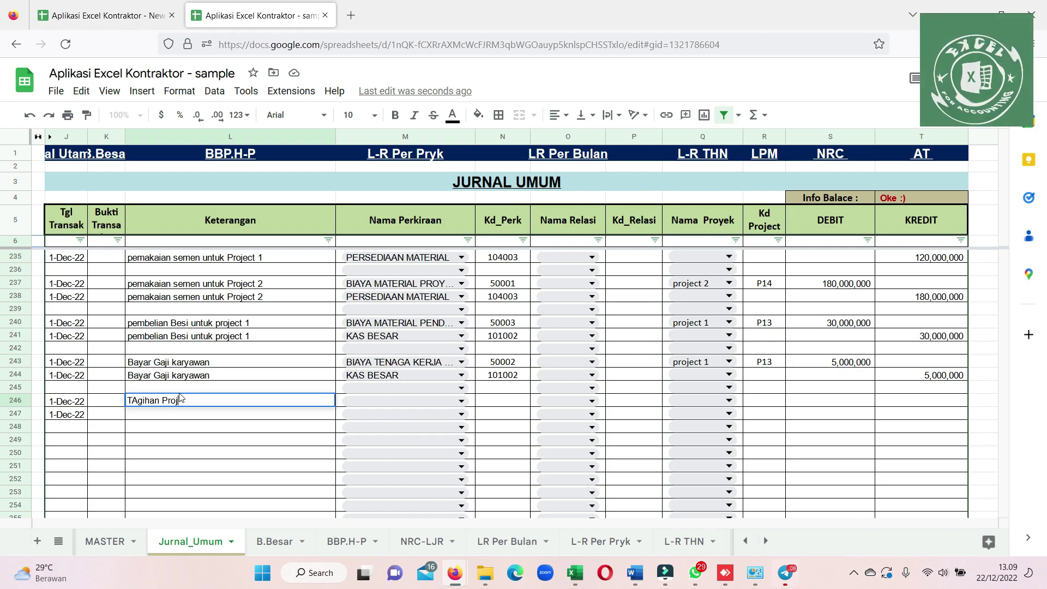
type("ect 1 ke PT. ABC")
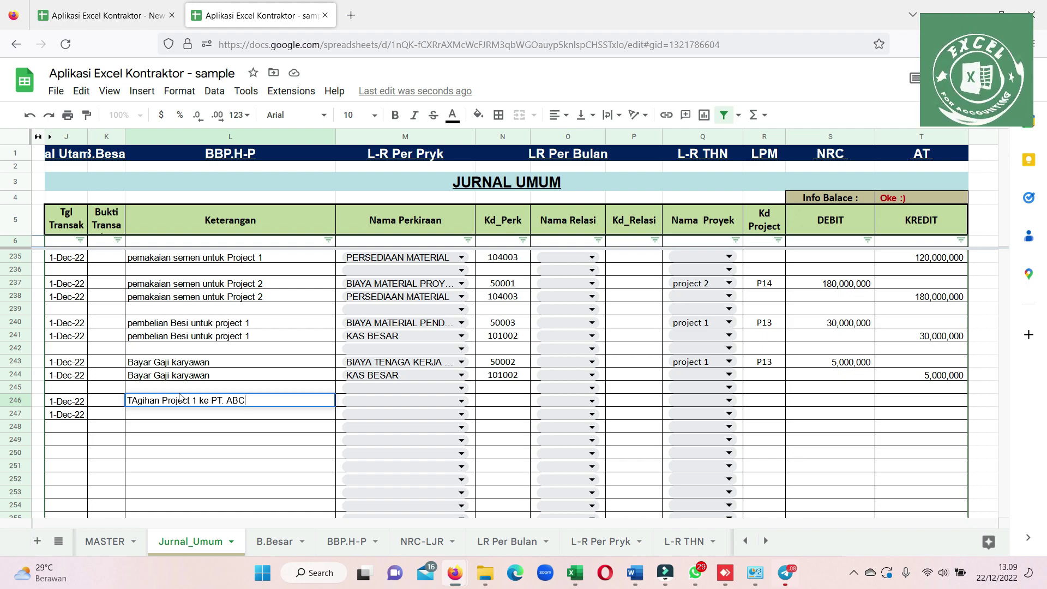
left_click(181, 416)
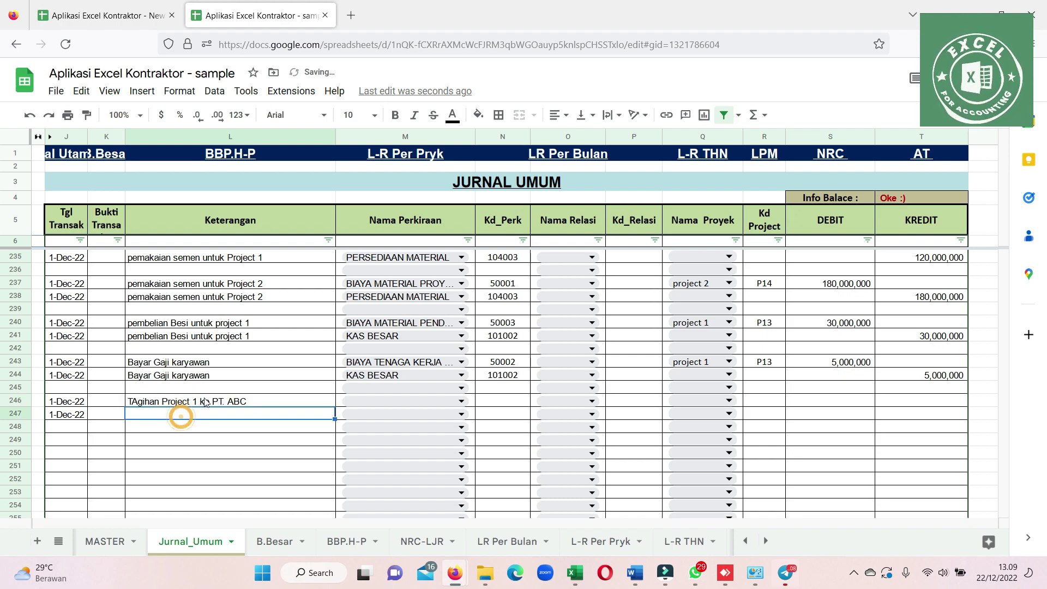
key("ctrl+v")
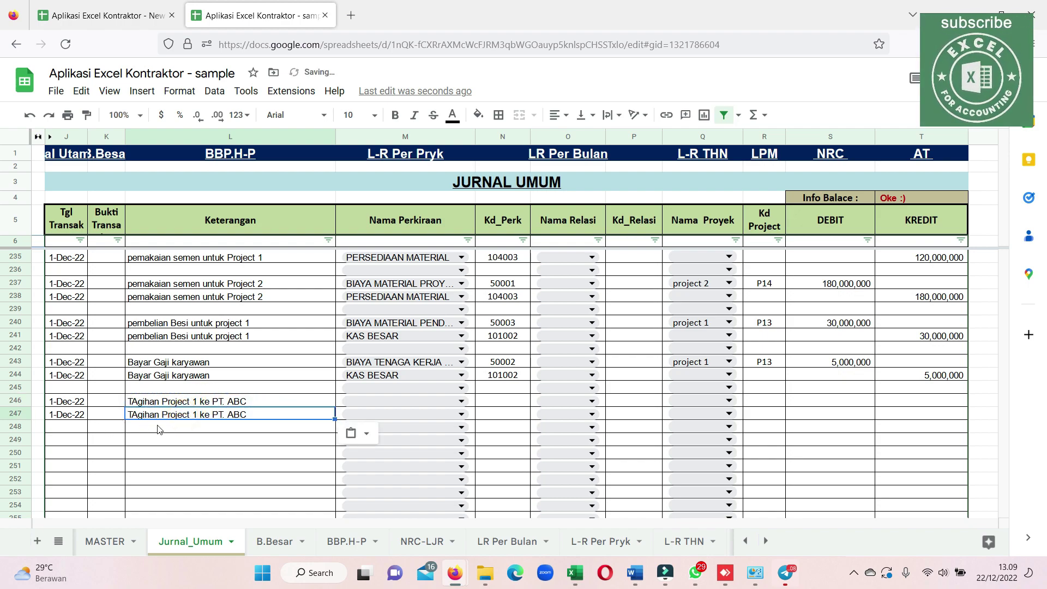
left_click(159, 430)
key("ctrl+v")
left_click(69, 416)
left_click(69, 429)
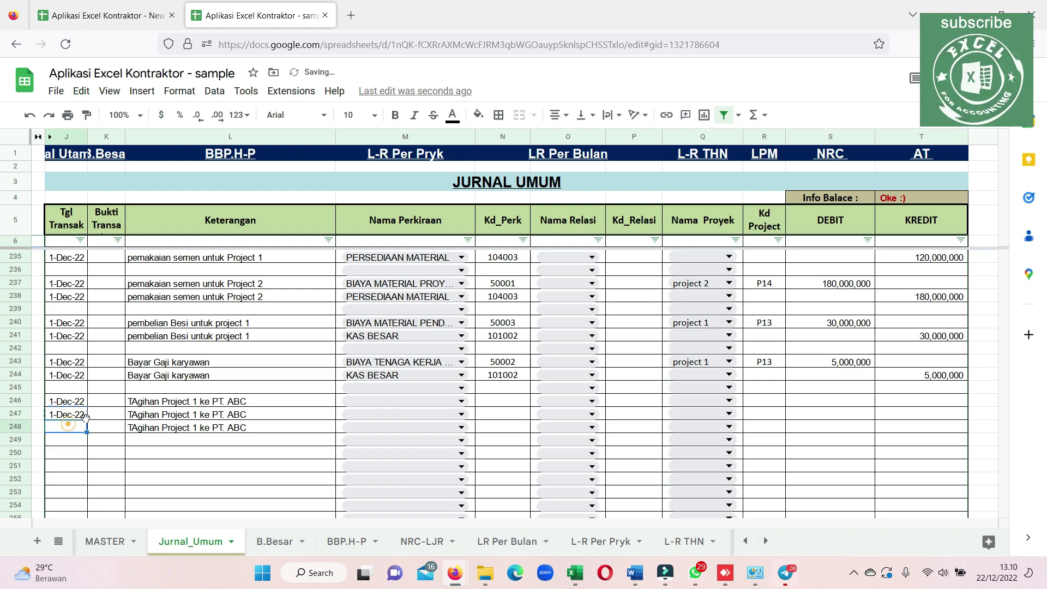
key("ctrl+v")
Assign PIUTANG USAHA, PENJUALAN JASA KONSTRUKSI and PPN KELUARAN to rows 246–248, then go to MASTER.
left_click(394, 405)
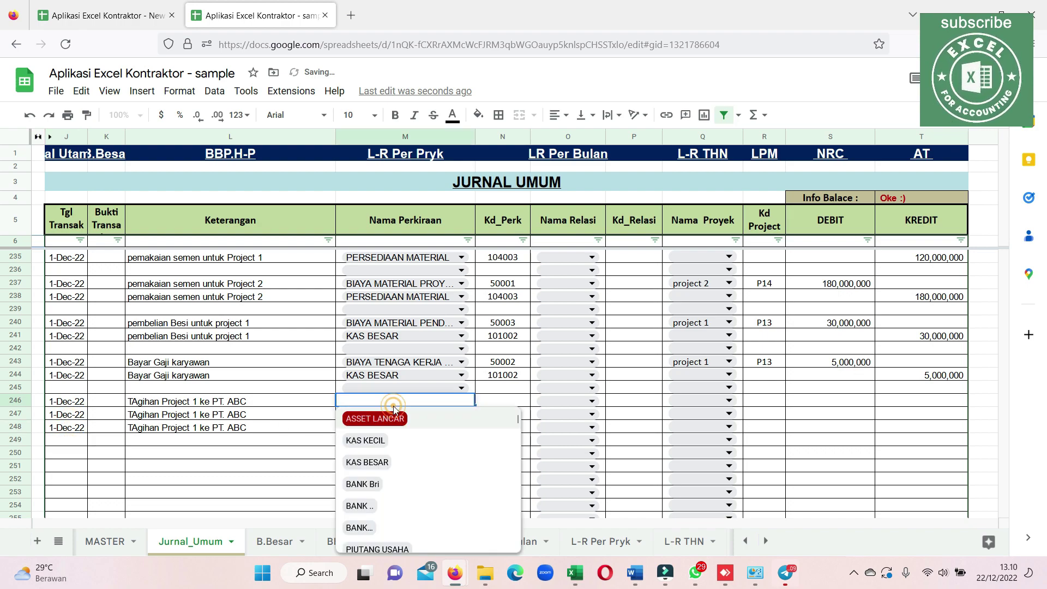
type("piu")
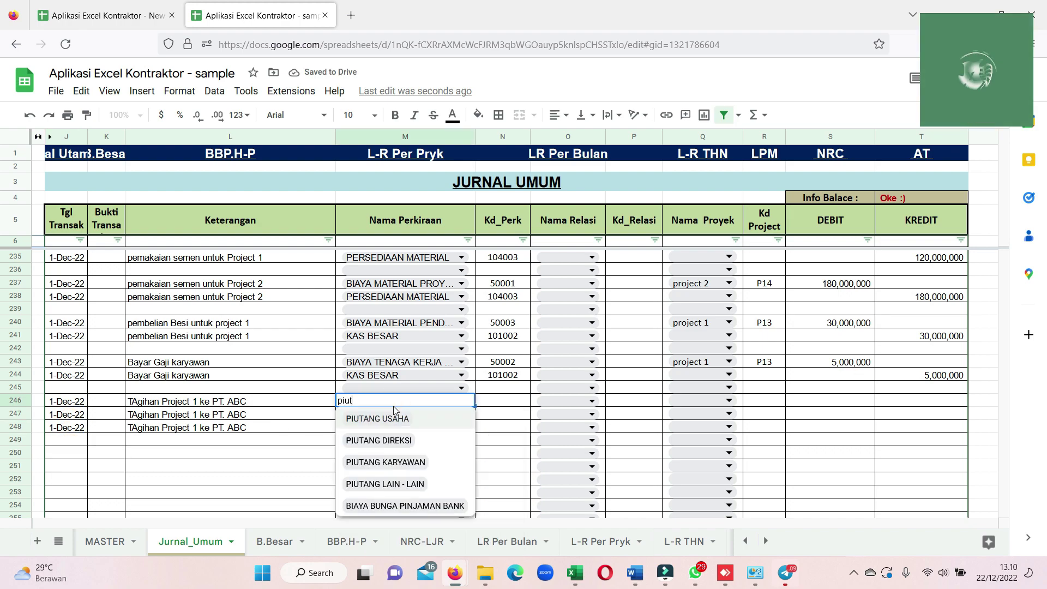
type("t")
left_click(385, 418)
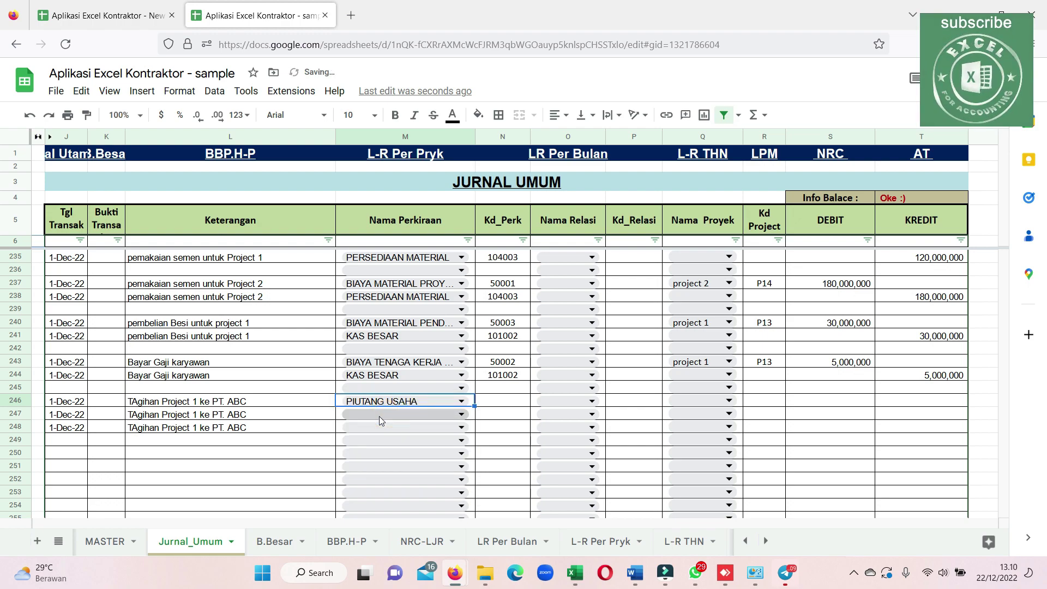
left_click(379, 416)
type("pen")
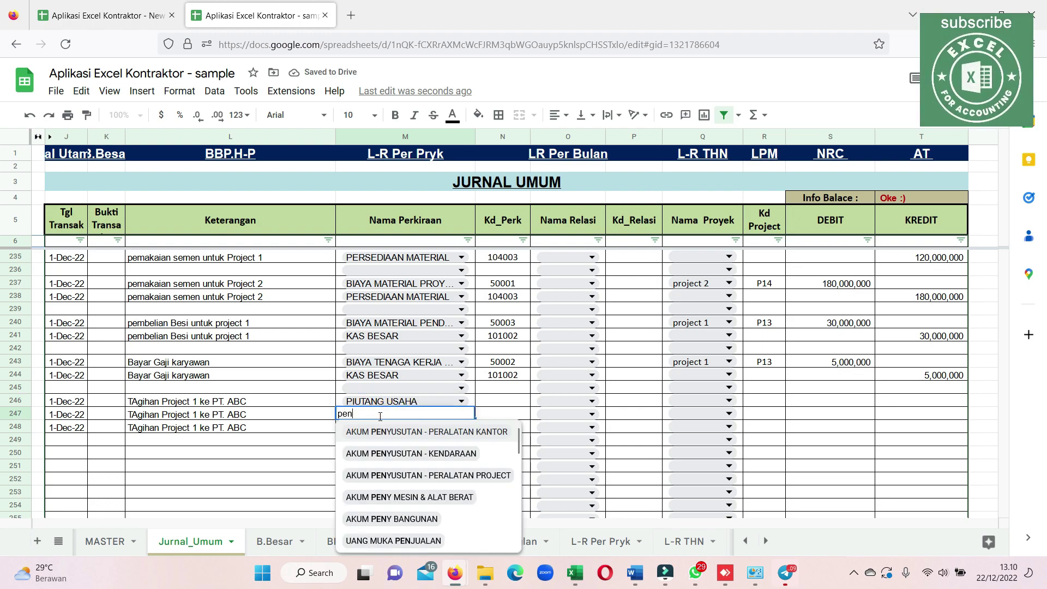
type("dapa")
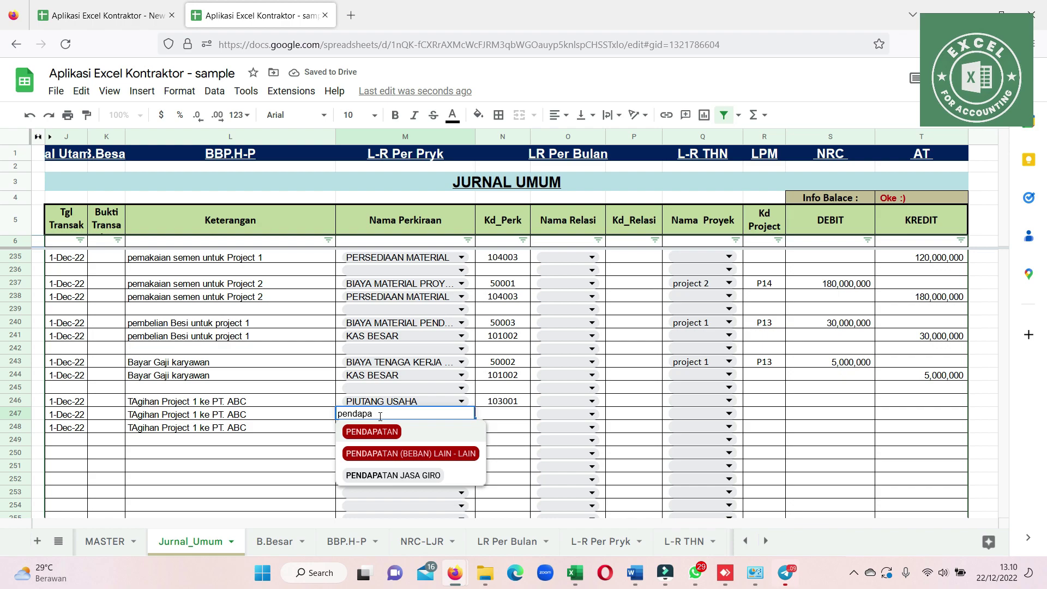
key("BackSpace")
key("BackSpace")
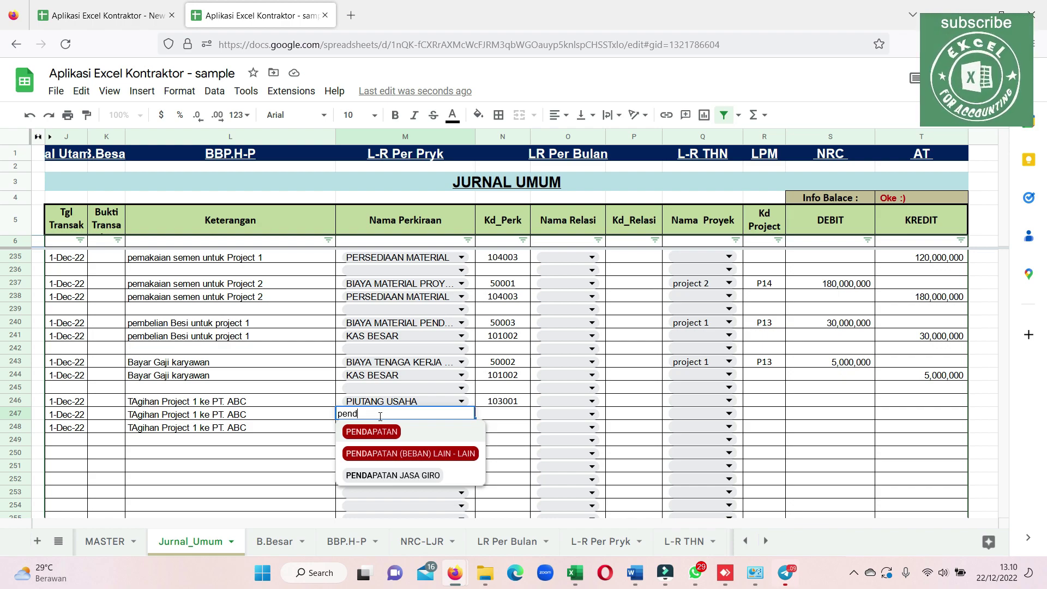
key("BackSpace")
key("BackSpace")
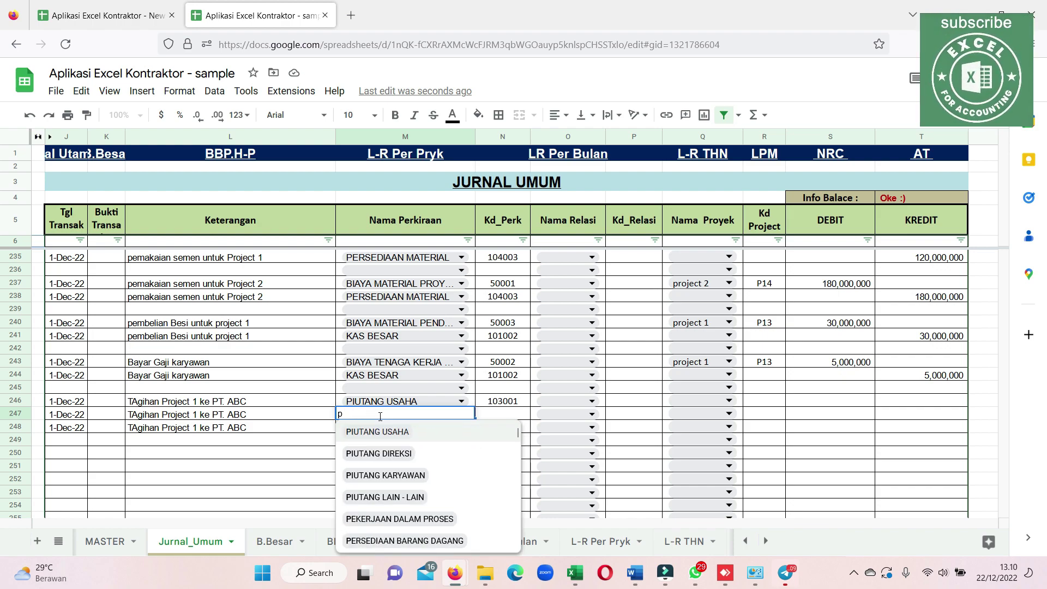
type("kon")
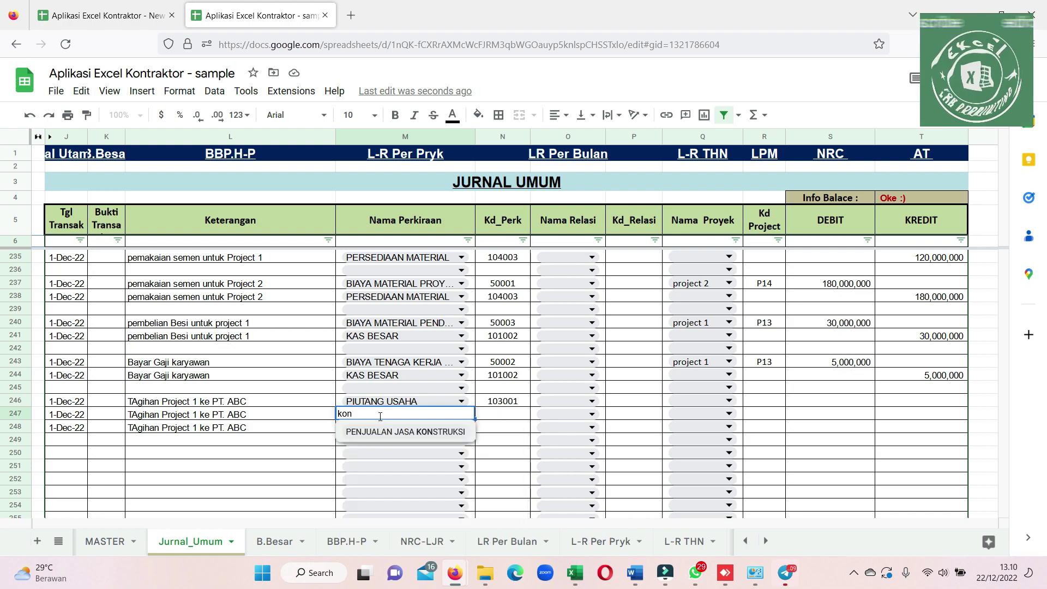
left_click(374, 432)
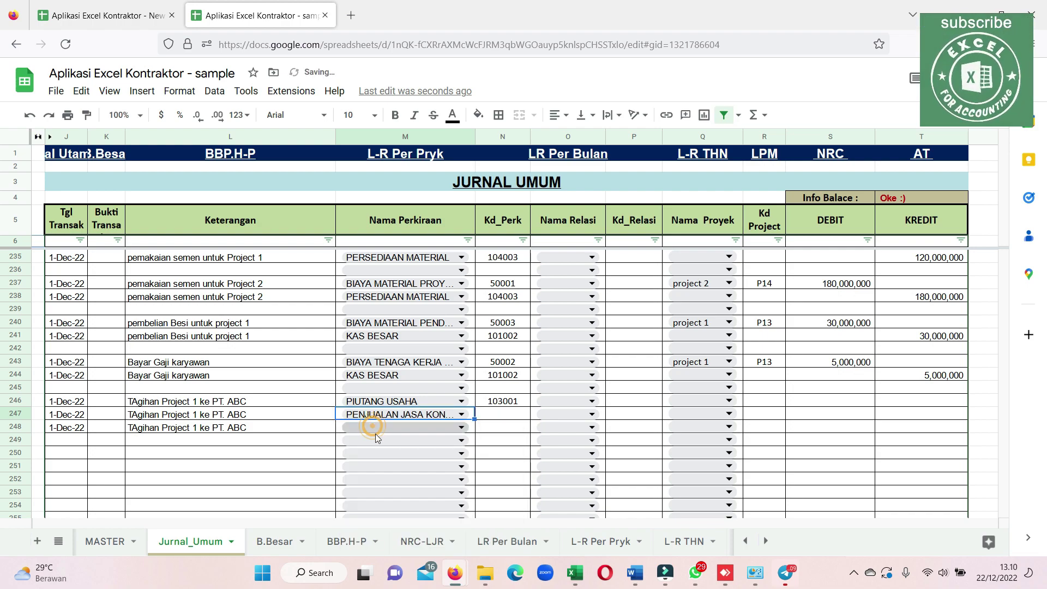
left_click(384, 430)
type("pp")
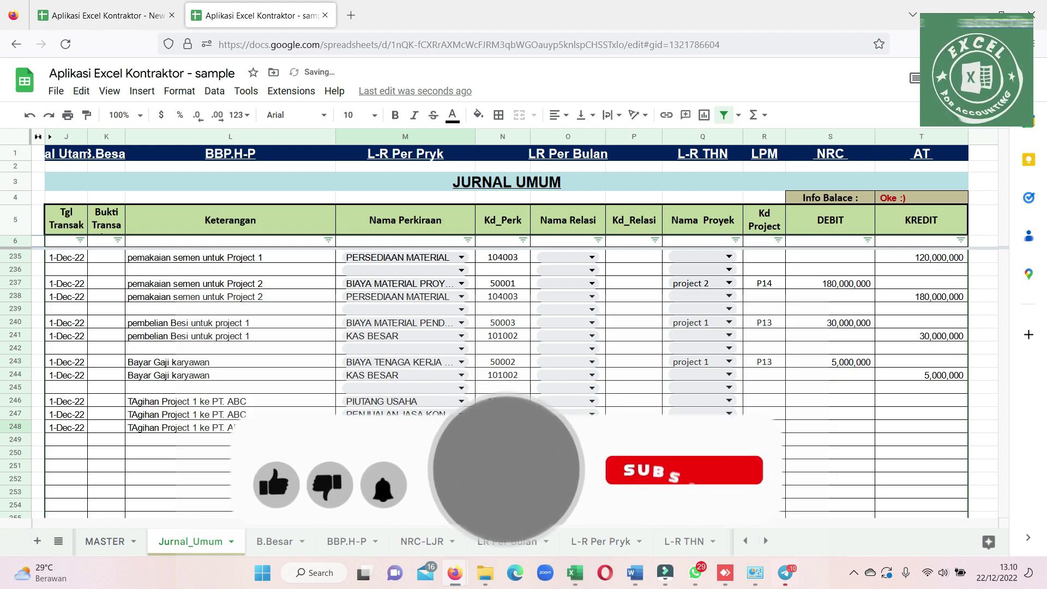
key("Return")
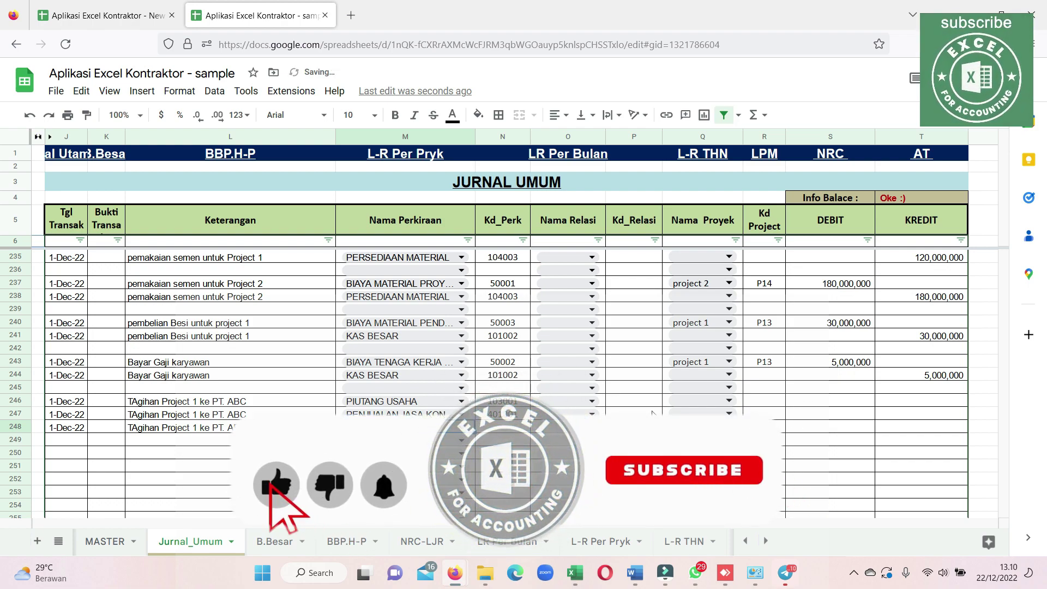
left_click(592, 400)
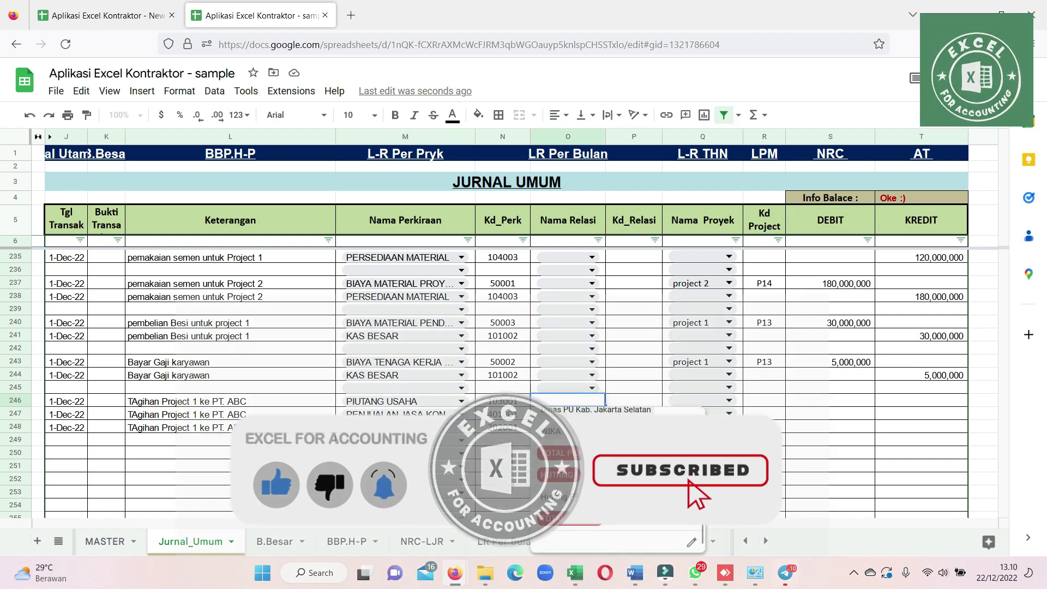
left_click(111, 547)
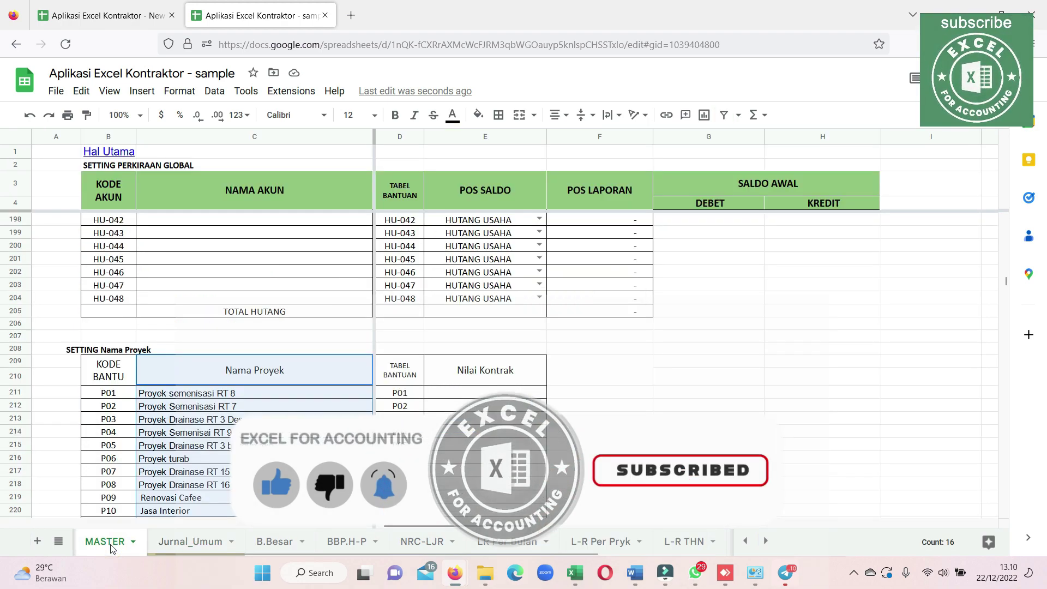
Name receivable relation PU-006 'PT. ABC' in MASTER cell C136, then return to Jurnal_Umum.
scroll(230, 401, "up", 10)
scroll(230, 401, "up", 10)
scroll(230, 401, "down", 11)
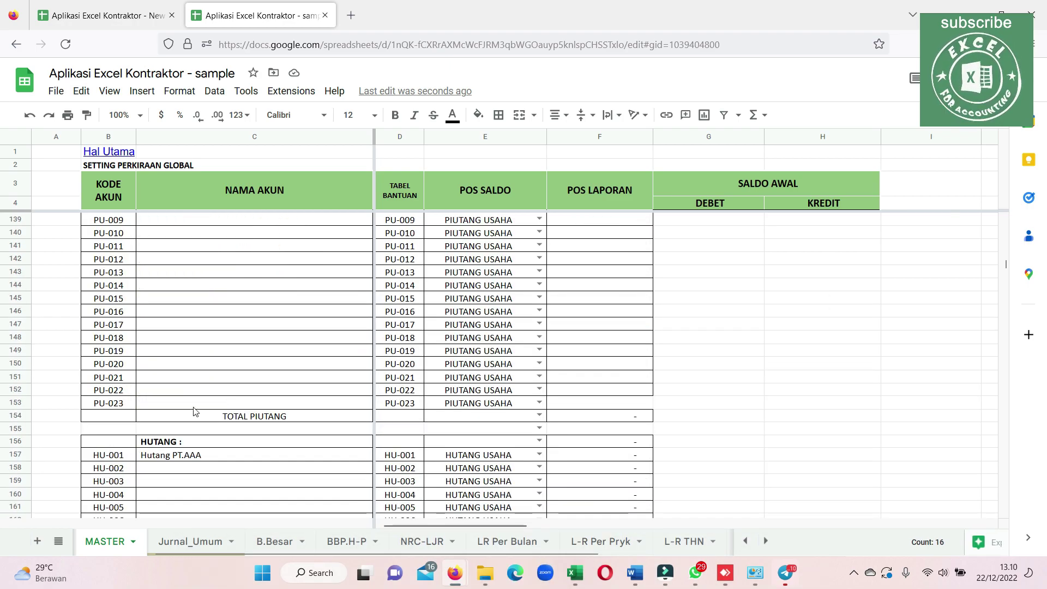
scroll(230, 401, "down", 3)
left_click(183, 386)
scroll(203, 379, "up", 12)
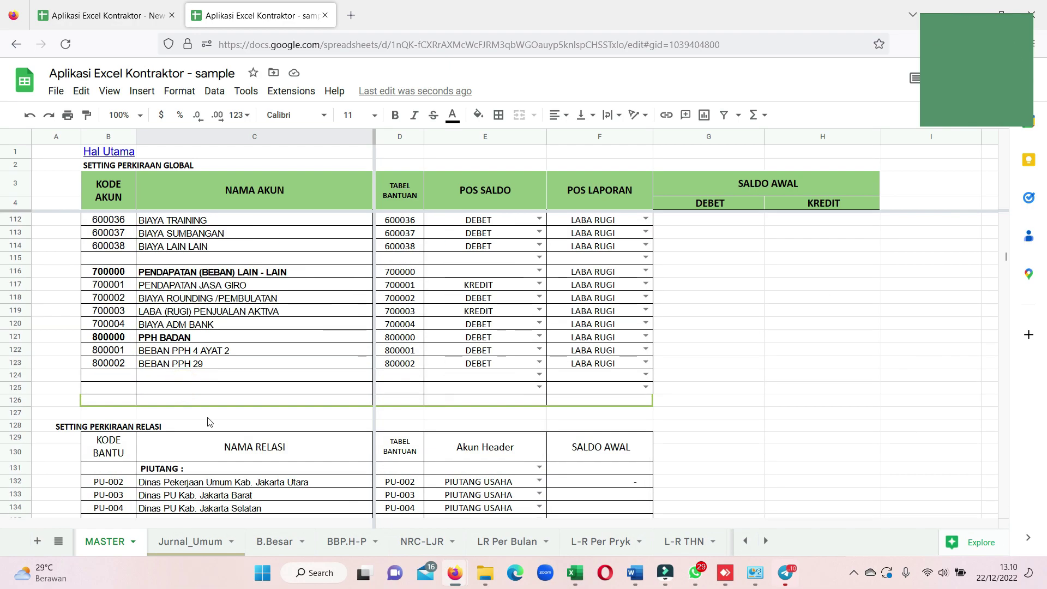
scroll(204, 310, "down", 7)
left_click(183, 261)
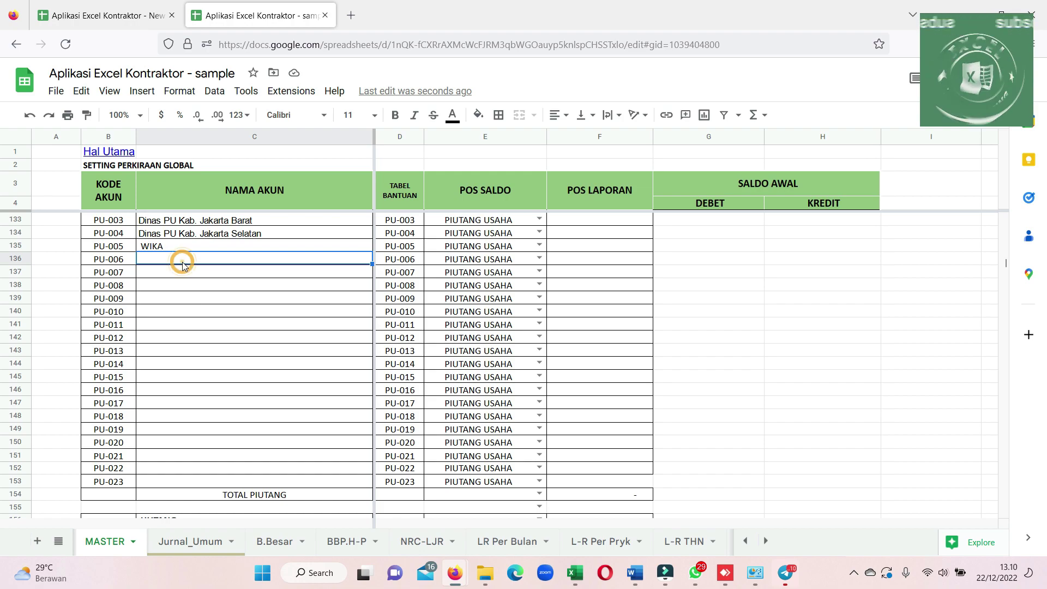
type("PT. ABC")
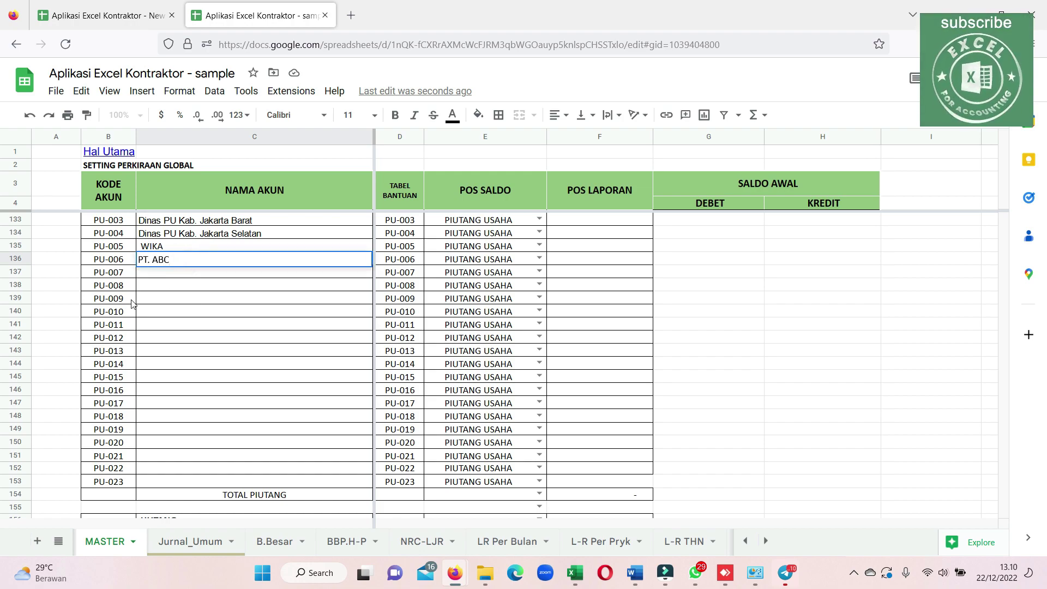
left_click(174, 368)
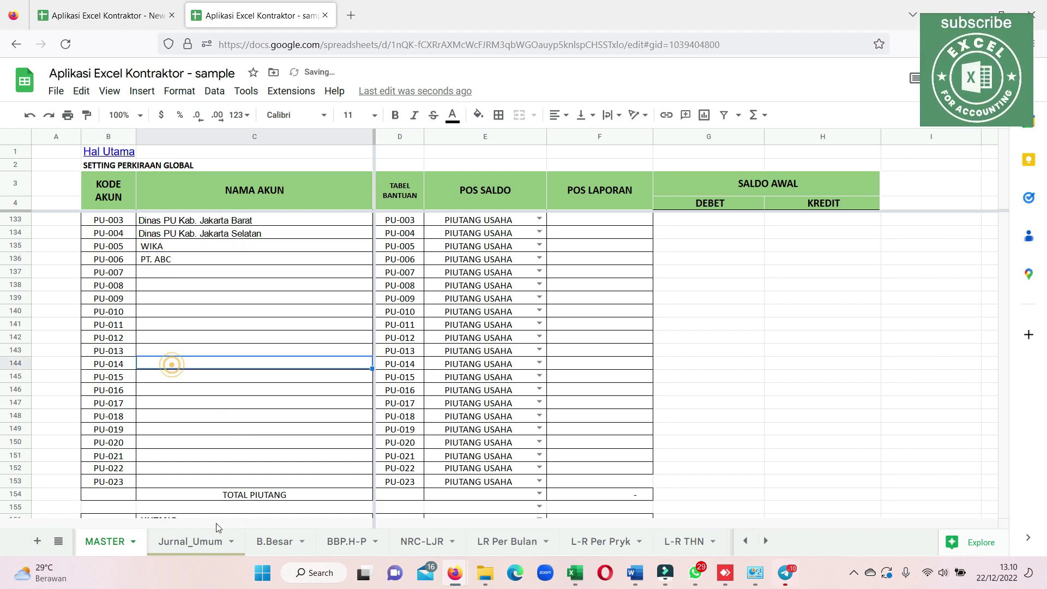
left_click(195, 546)
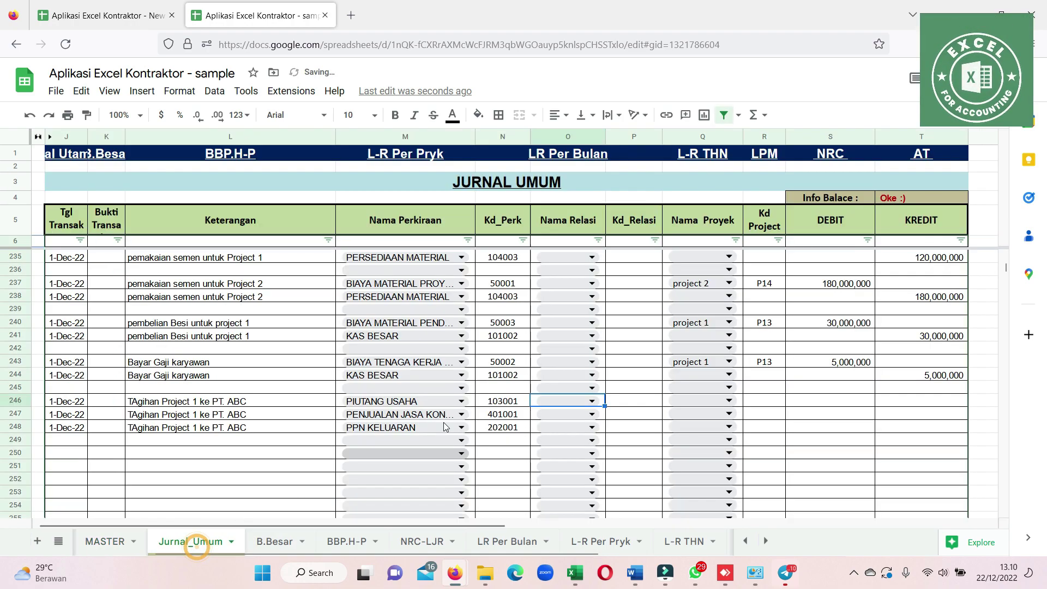
Set PT. ABC as the relation for the PIUTANG USAHA line in row 246.
left_click(592, 406)
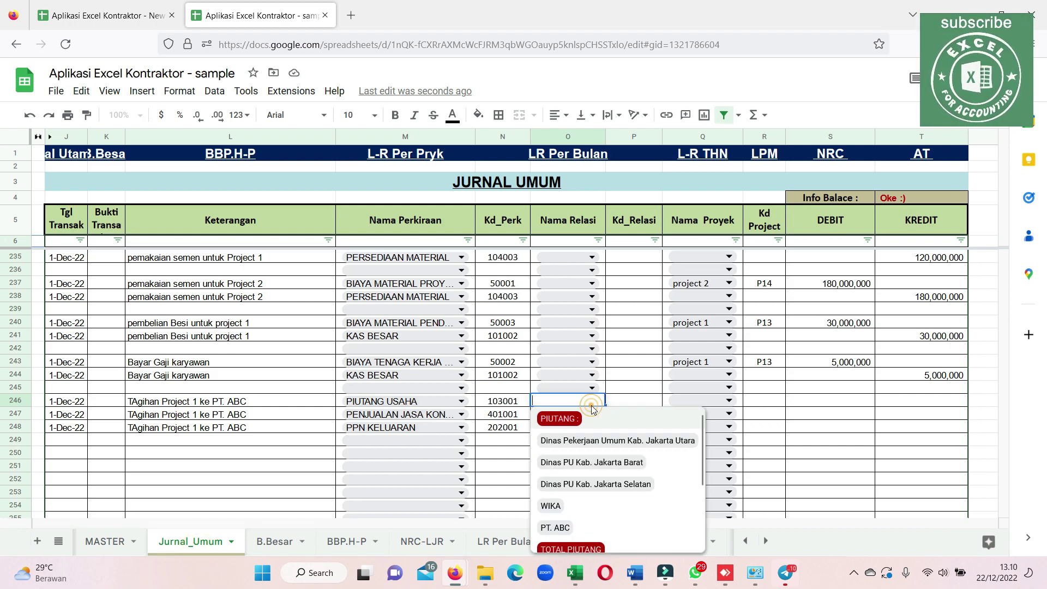
left_click(556, 528)
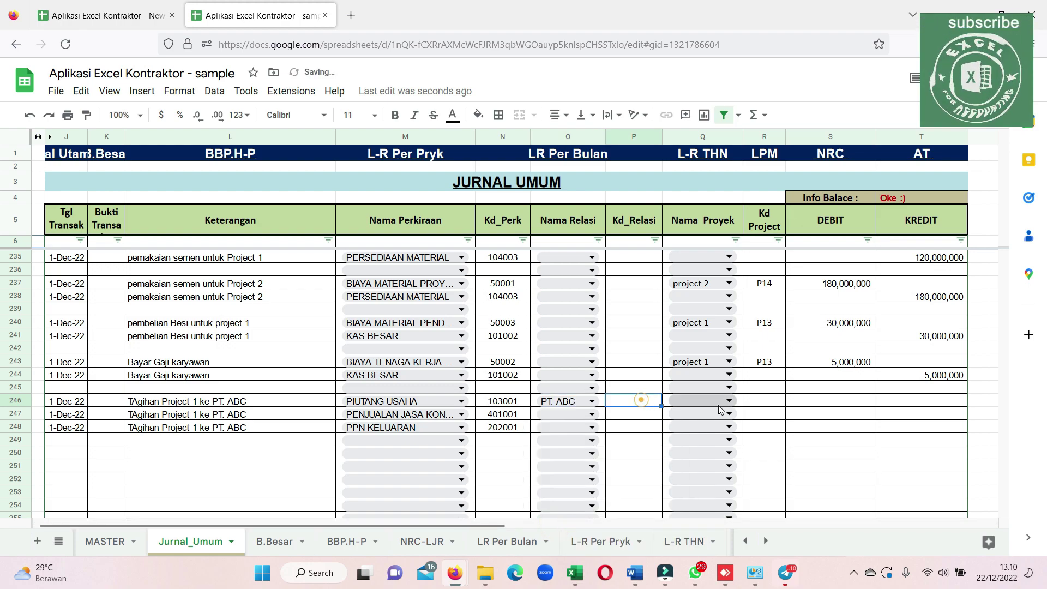
left_click(641, 400)
left_click(730, 401)
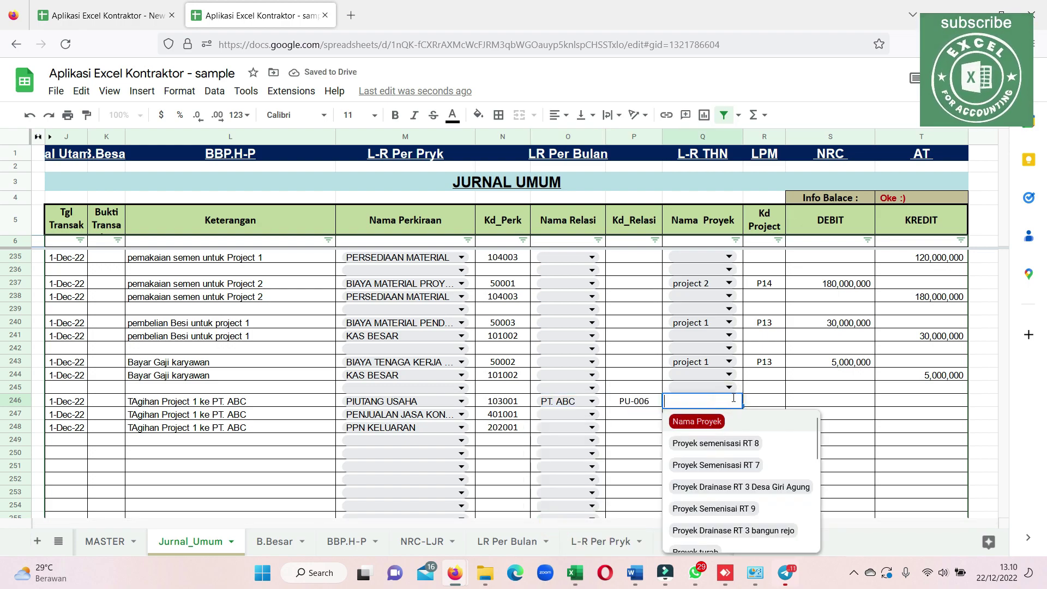
key("Escape")
Tag the invoice's sales and VAT lines with project 1.
left_click(671, 415)
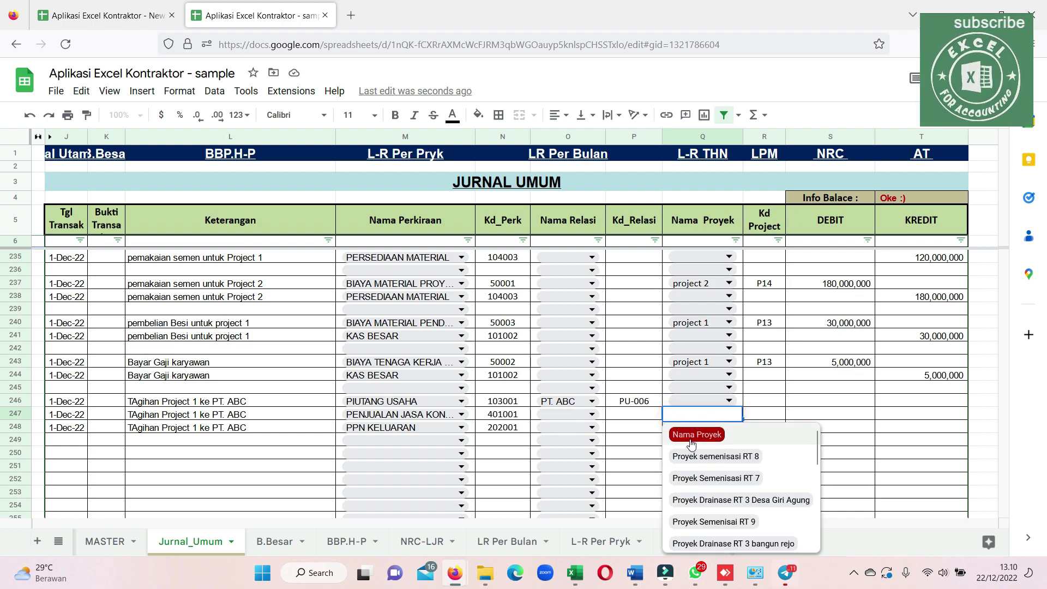
scroll(708, 470, "down", 5)
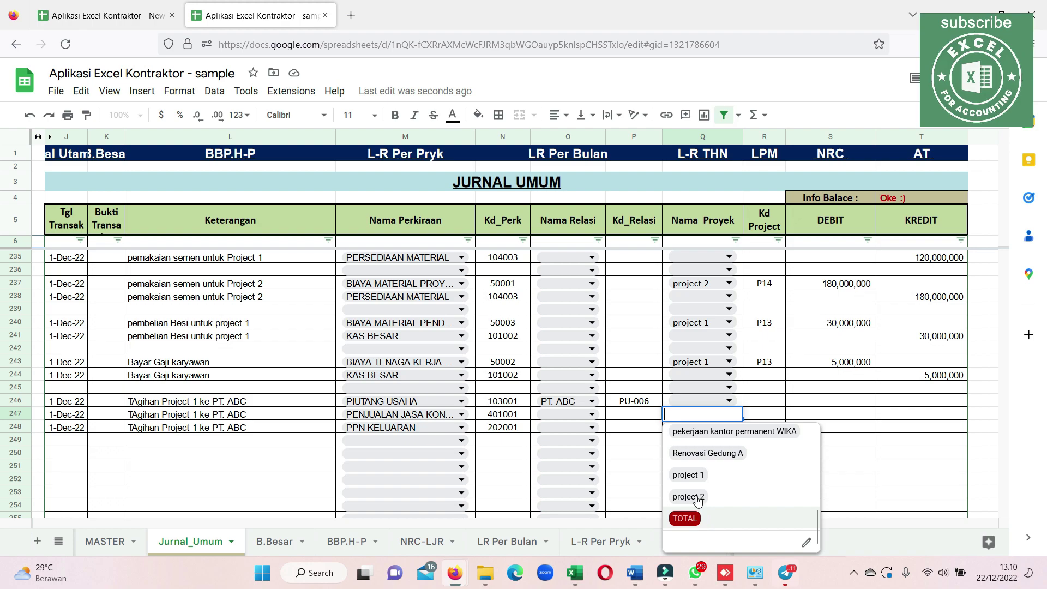
left_click(698, 474)
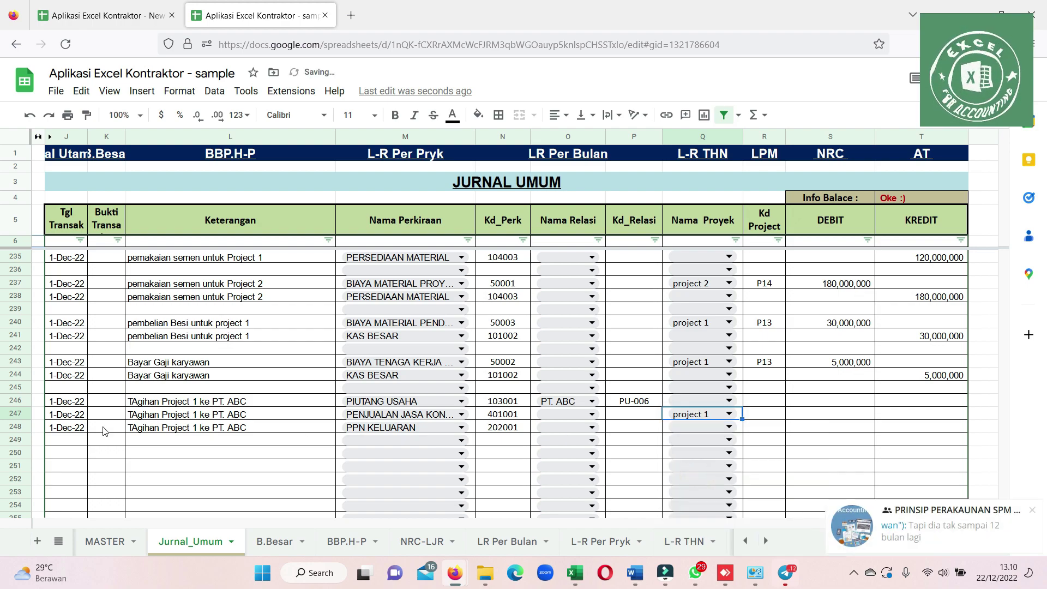
left_click(69, 426, "shift")
left_click(922, 428, "shift")
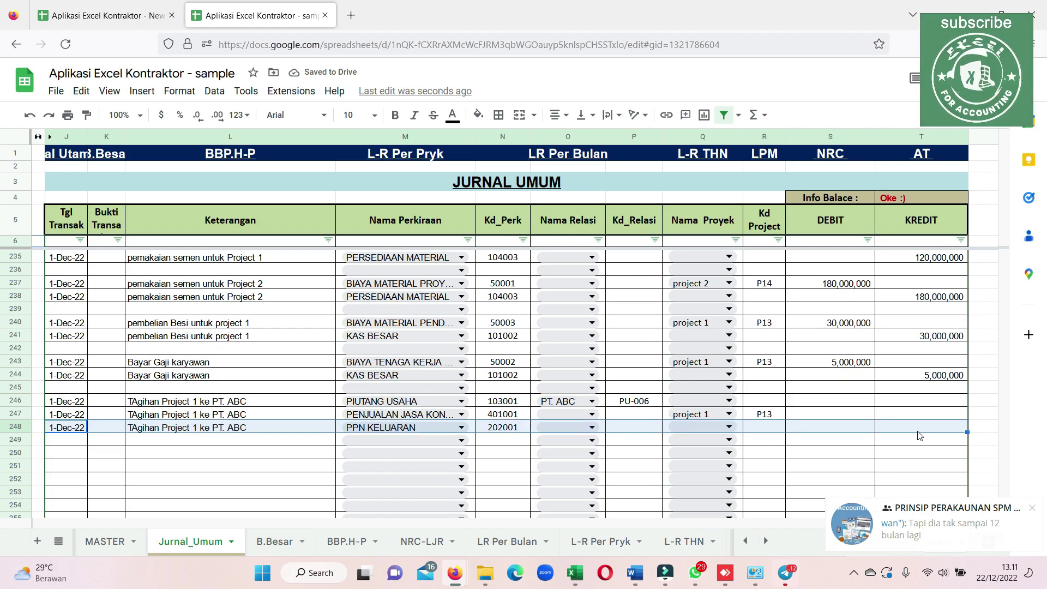
left_click(691, 413)
left_click(690, 413)
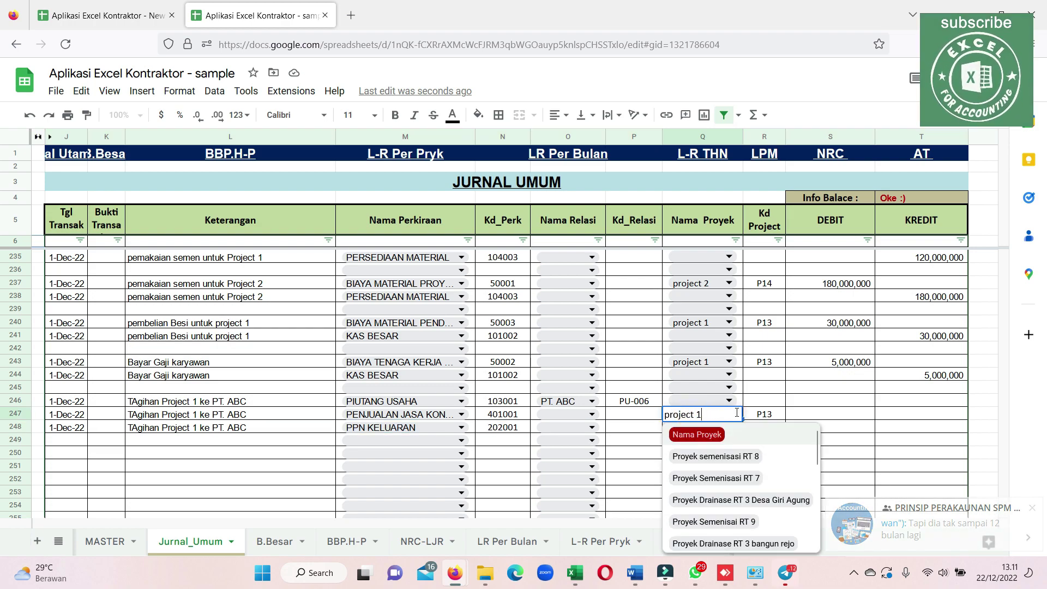
left_click(731, 429)
left_click(731, 430)
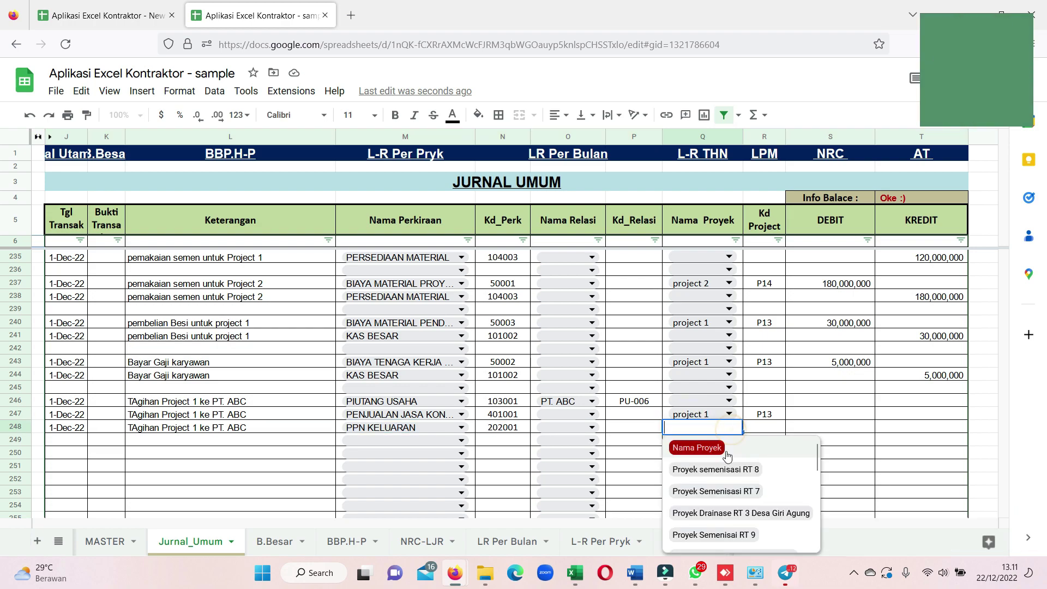
scroll(728, 469, "down", 3)
scroll(729, 508, "down", 3)
scroll(704, 513, "down", 3)
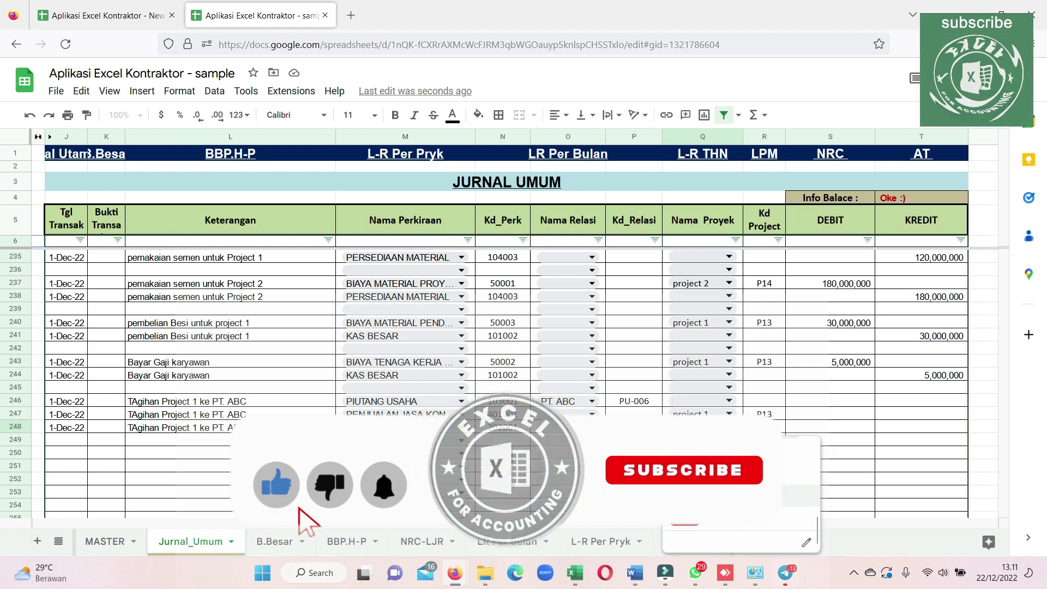
Credit 300,000,000 to the sales line in T247.
left_click(849, 402)
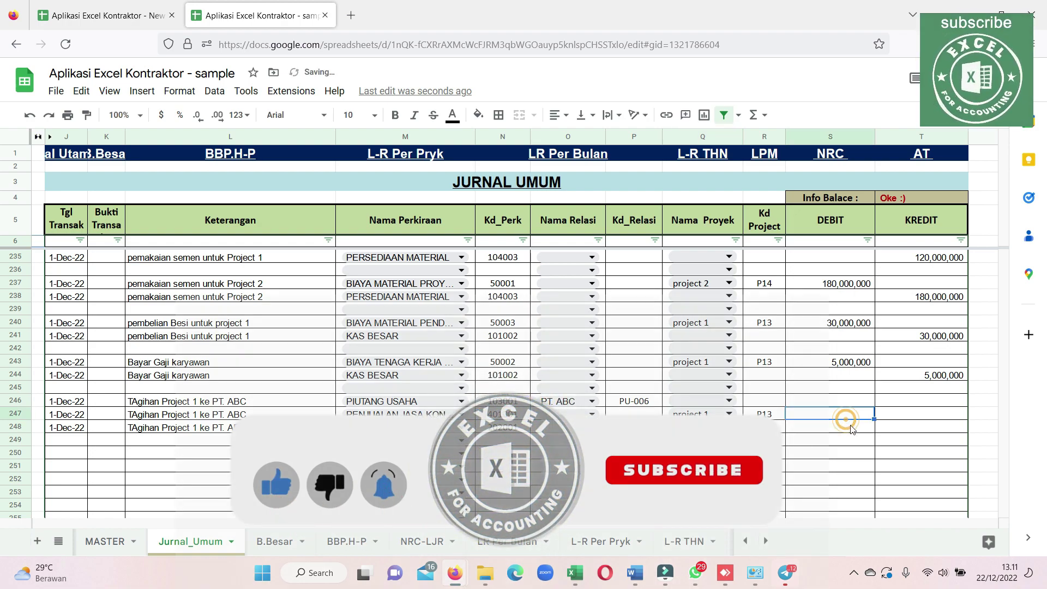
left_click(893, 417)
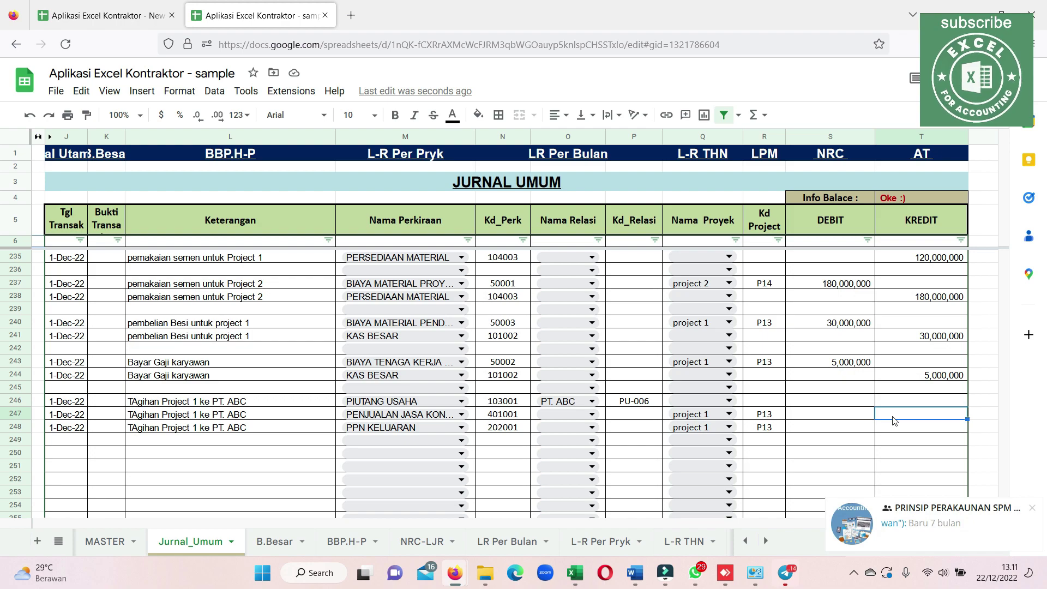
type("300,000,000")
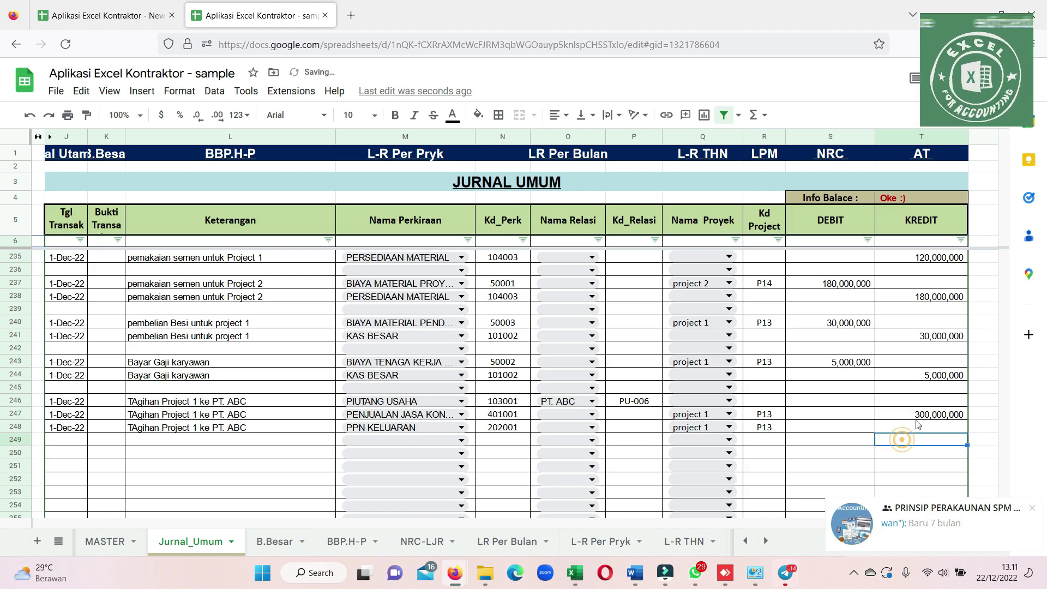
left_click(914, 427)
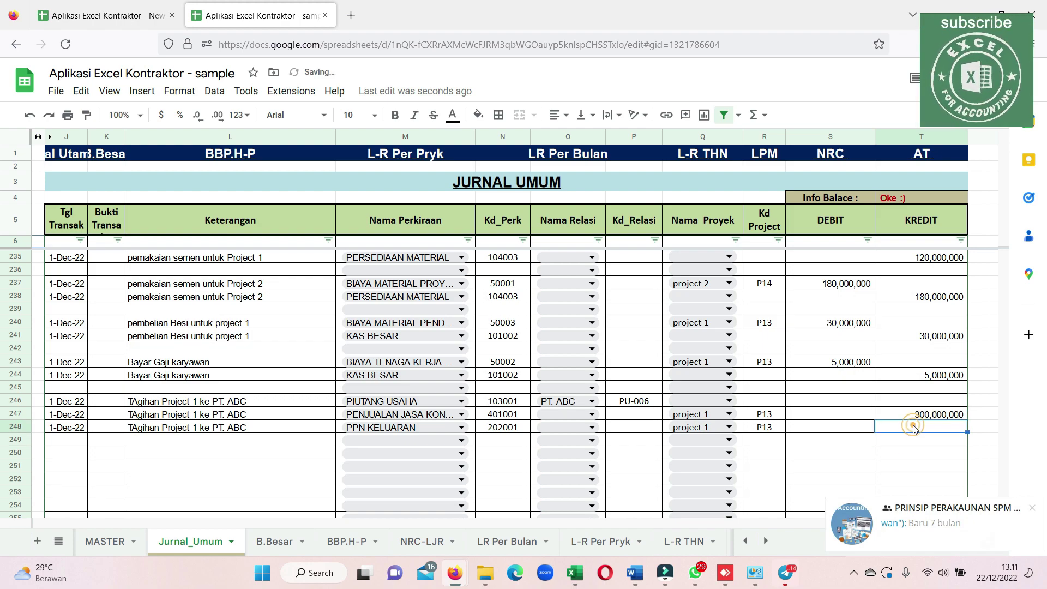
type("=T247")
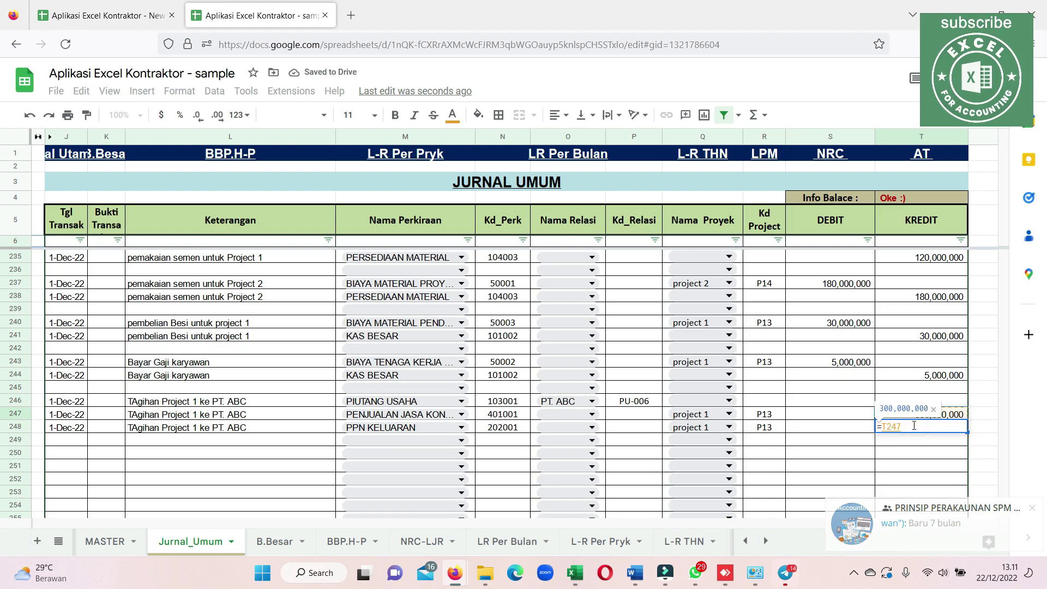
key("Escape")
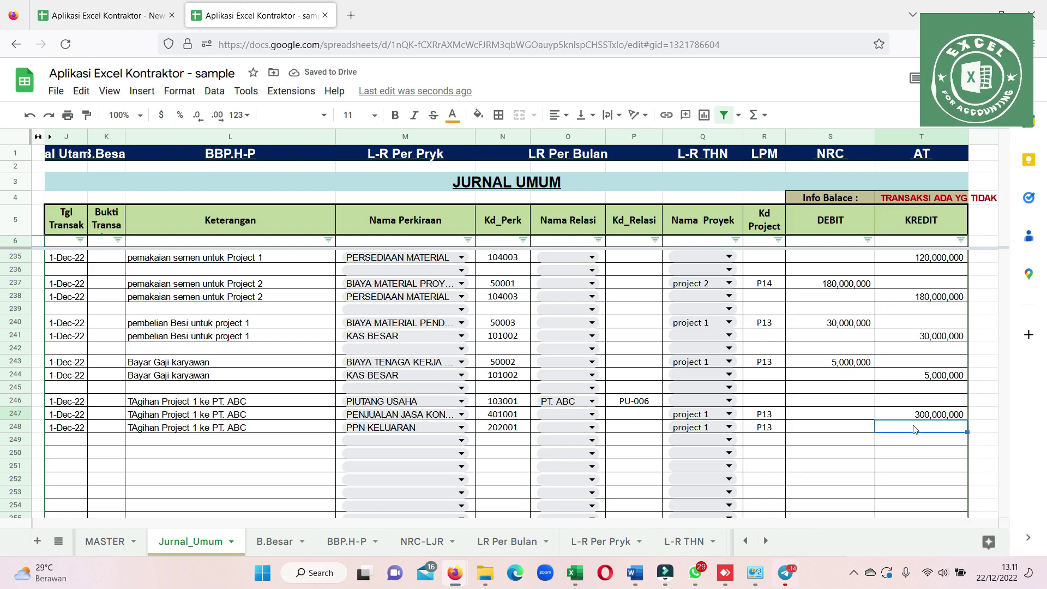
type("0")
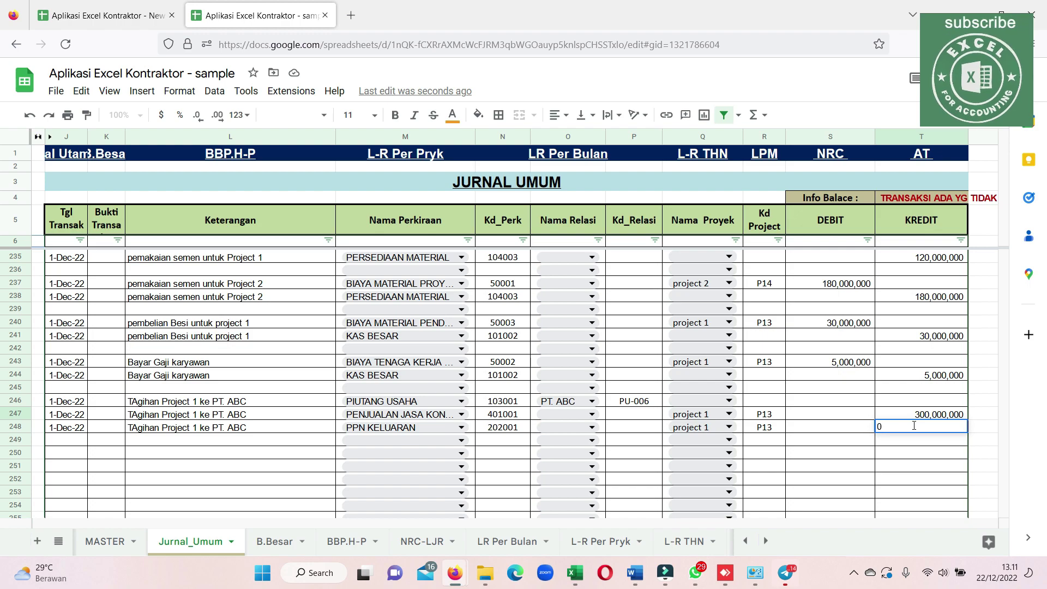
scroll(111, 301, "up", 10)
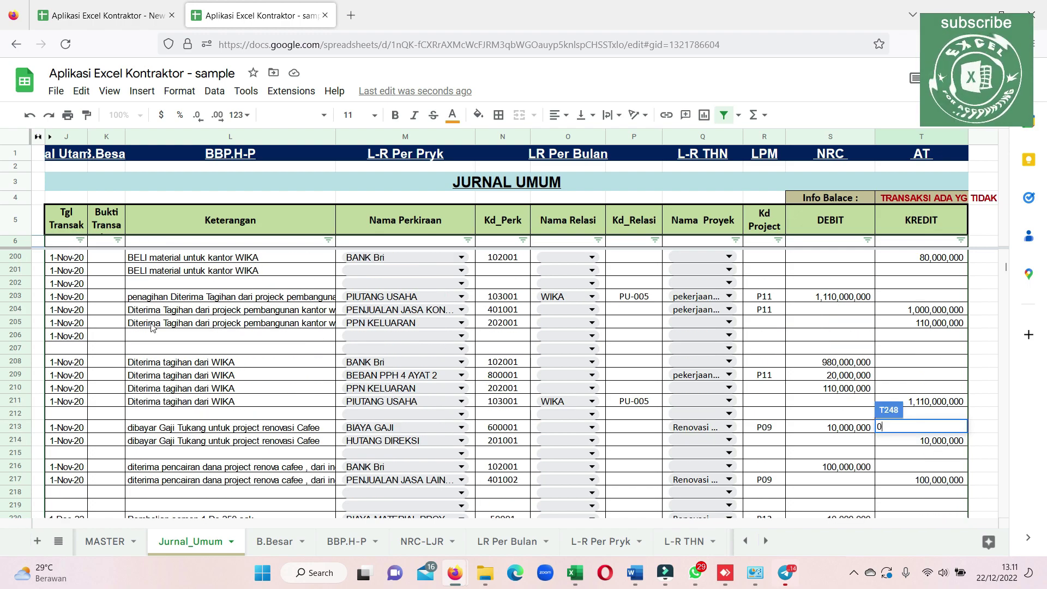
scroll(152, 327, "down", 10)
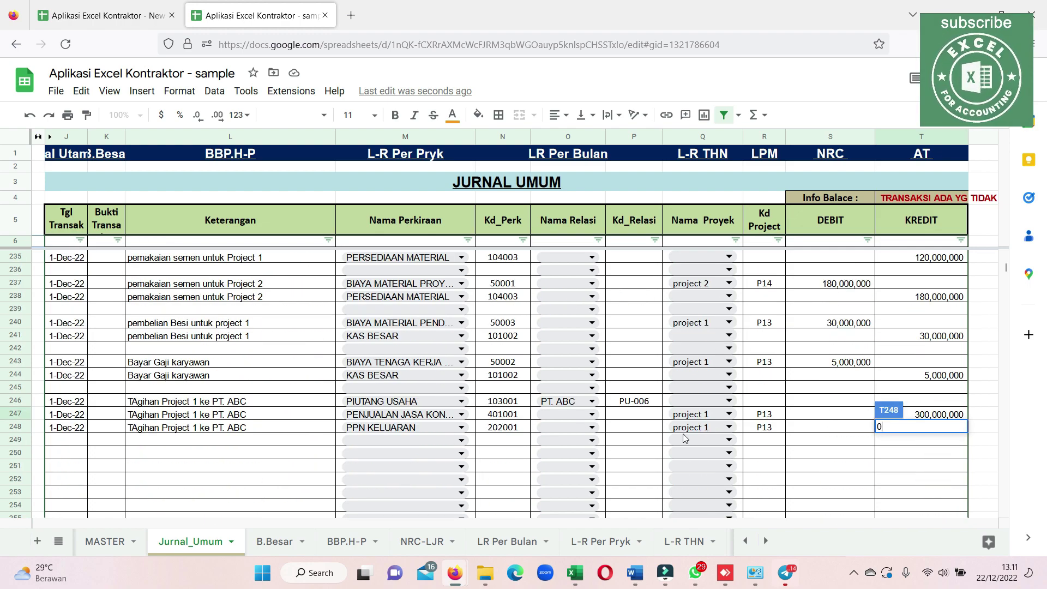
key("Return")
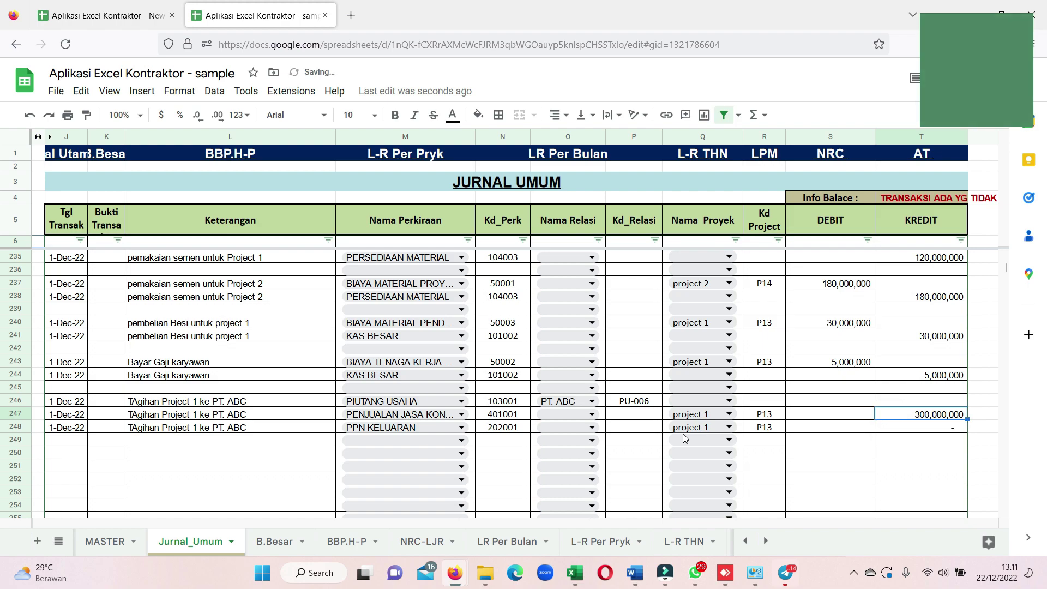
Set the VAT credit in T248 to the formula =T247*10%.
left_click(931, 428)
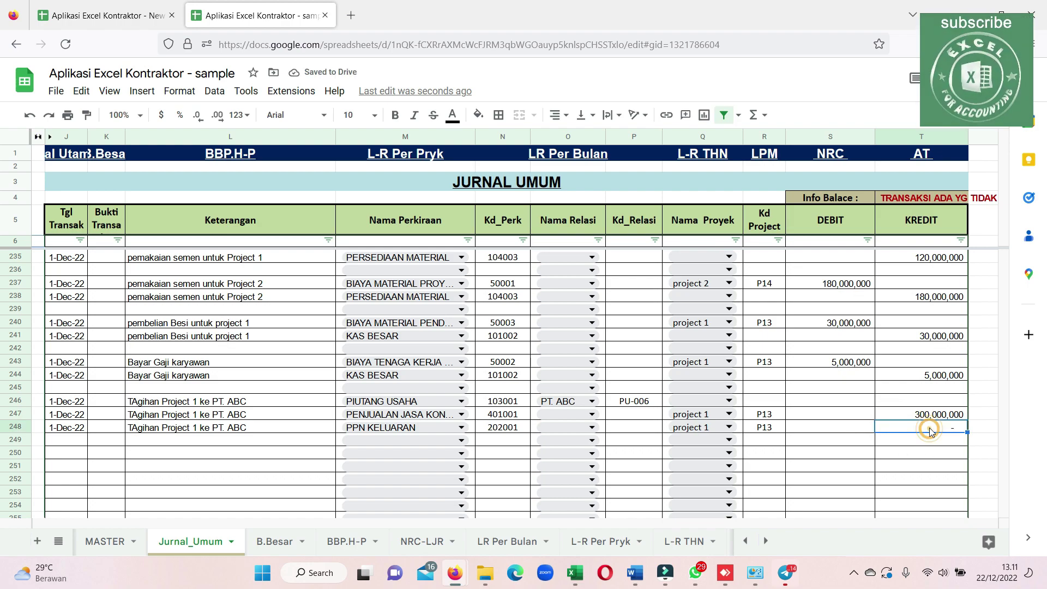
type("=")
key("Up")
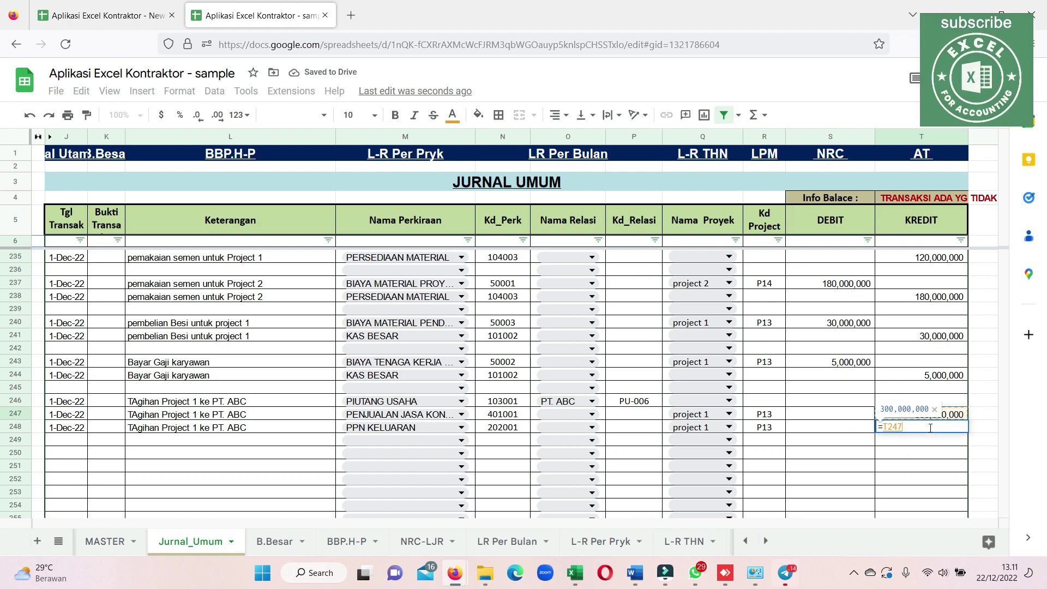
type("*10%")
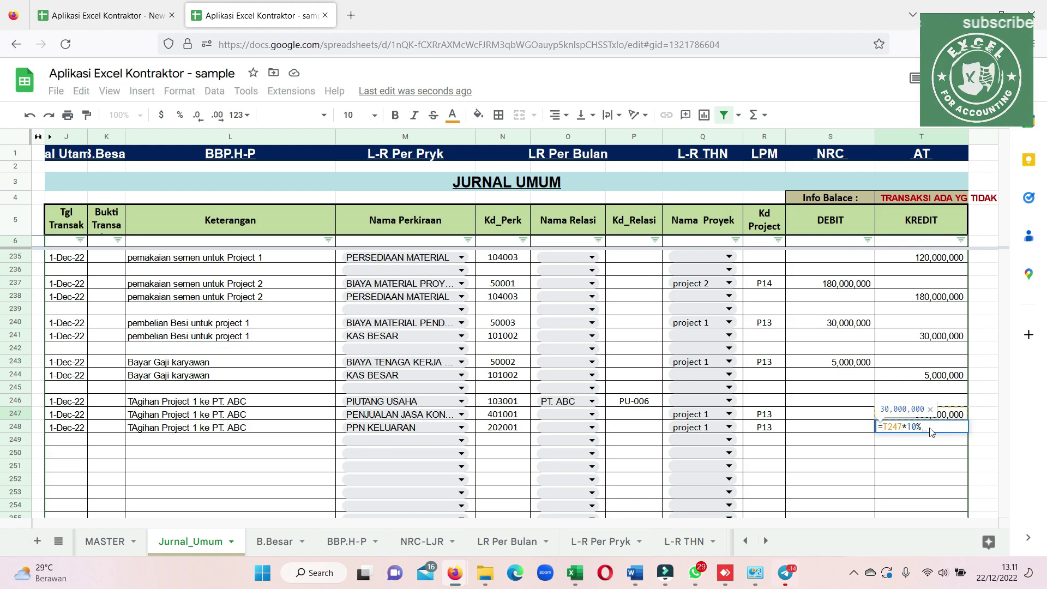
key("Return")
Debit the receivable in S246 with =T247+T248 so the balance check reads Oke.
left_click(846, 403)
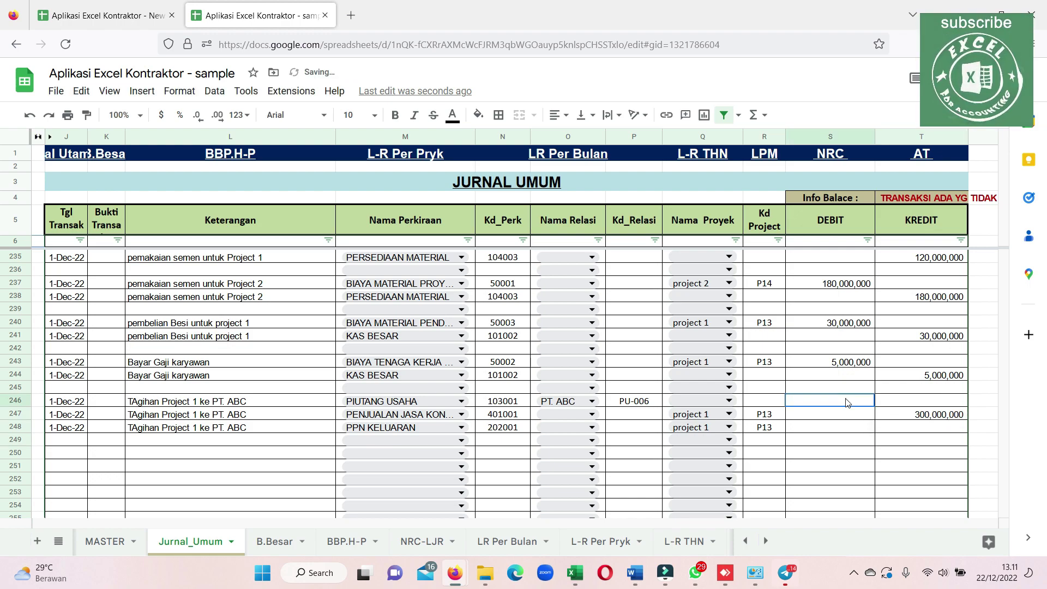
type("=")
key("Right")
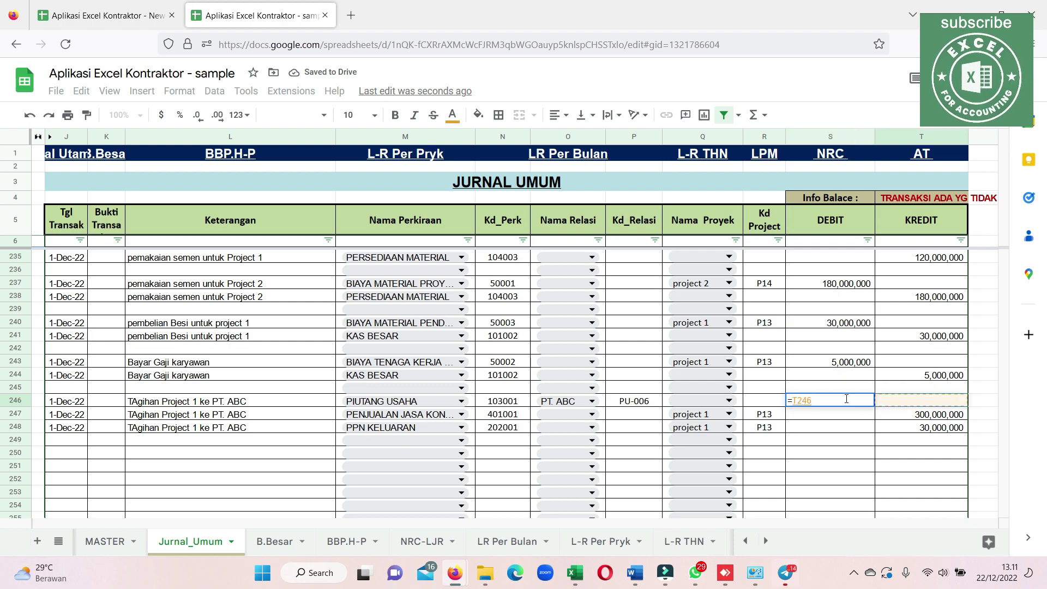
key("Down")
type("+")
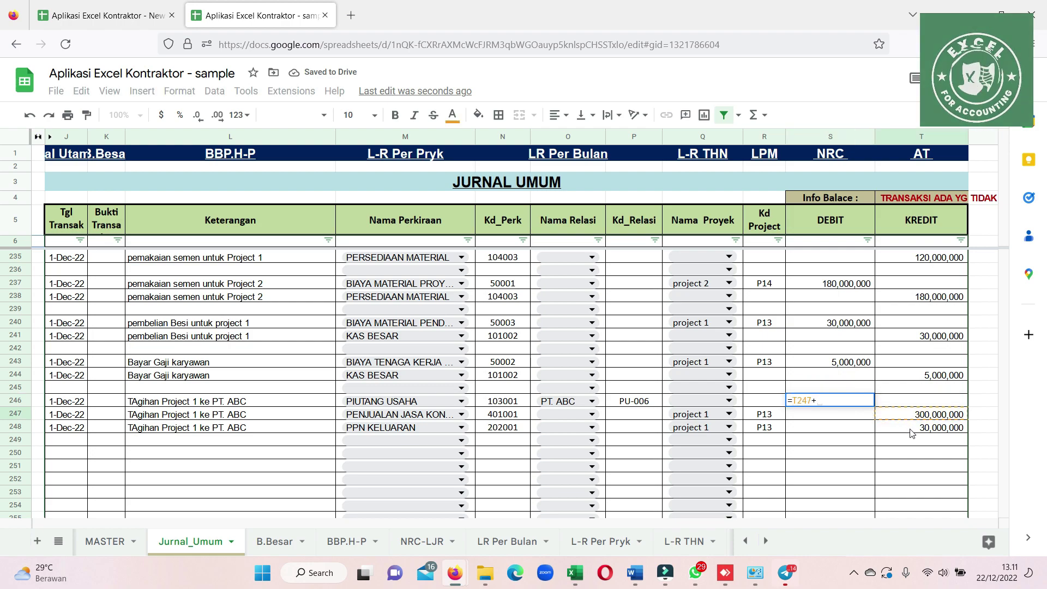
left_click(912, 427)
key("Return")
scroll(1, 420, "up", 5)
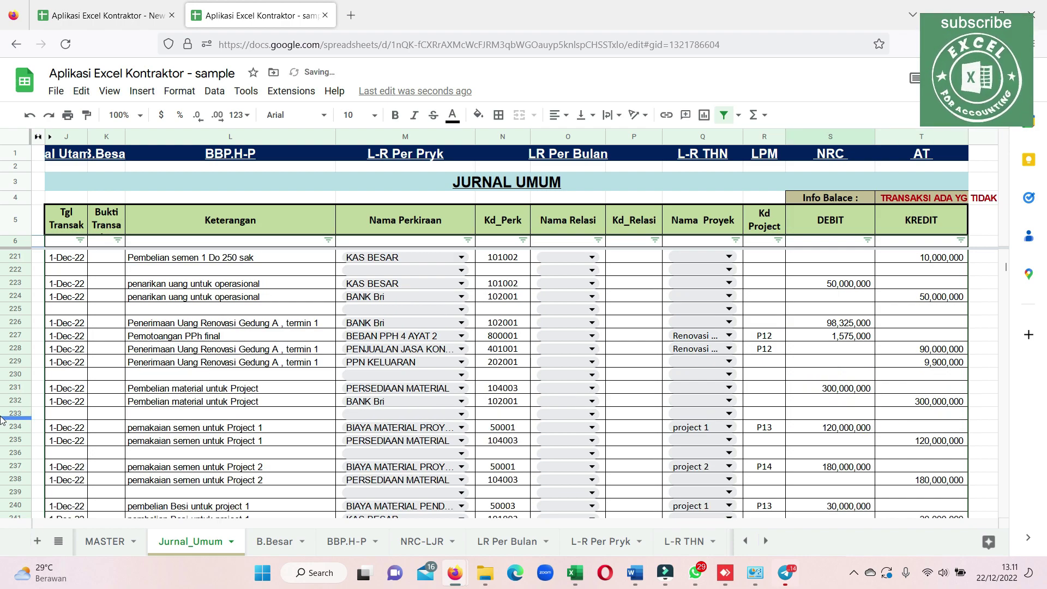
scroll(23, 393, "up", 7)
scroll(78, 400, "down", 7)
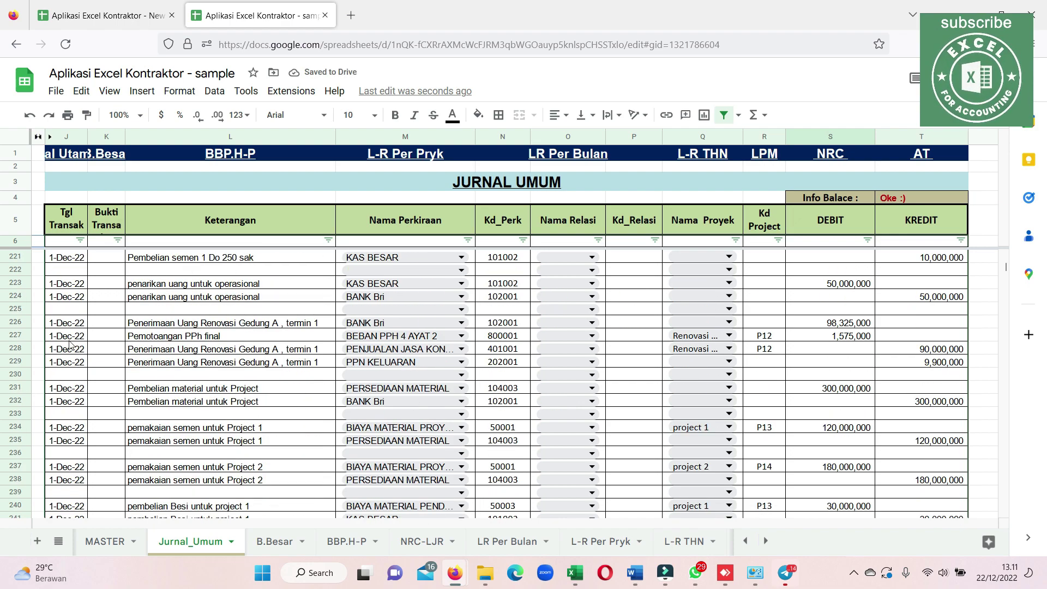
Change the date in J221 to 1-Dec-20 and paste it into J220.
left_click(79, 293)
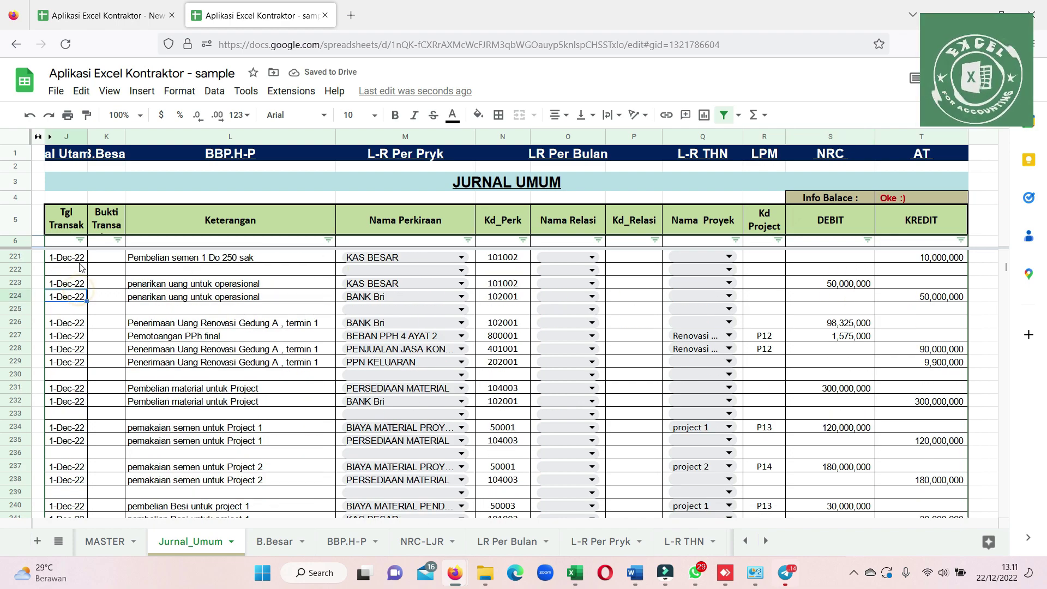
double_click(81, 260)
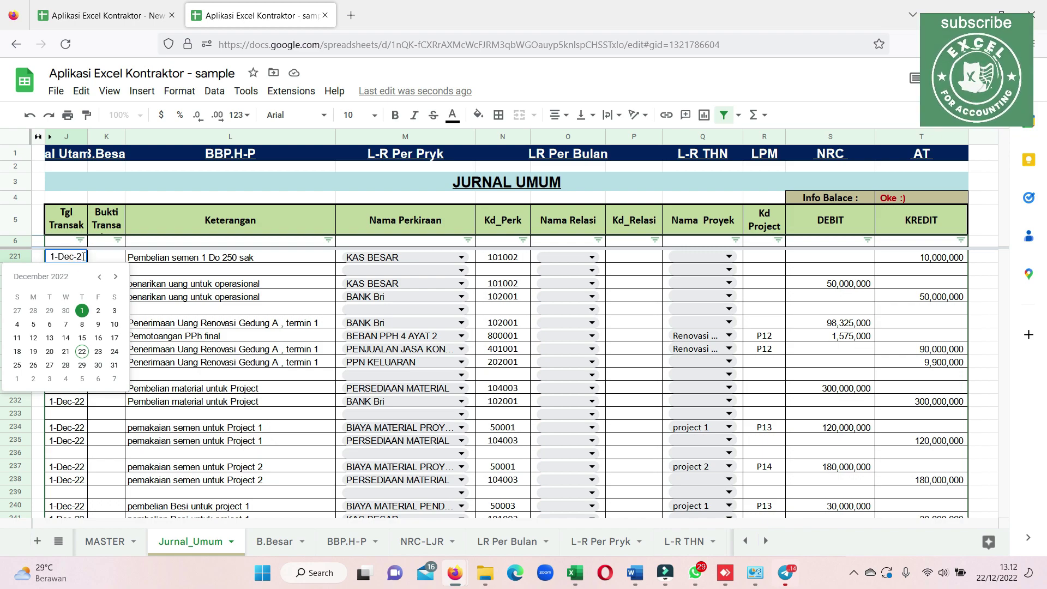
type("0")
key("Return")
key("Up")
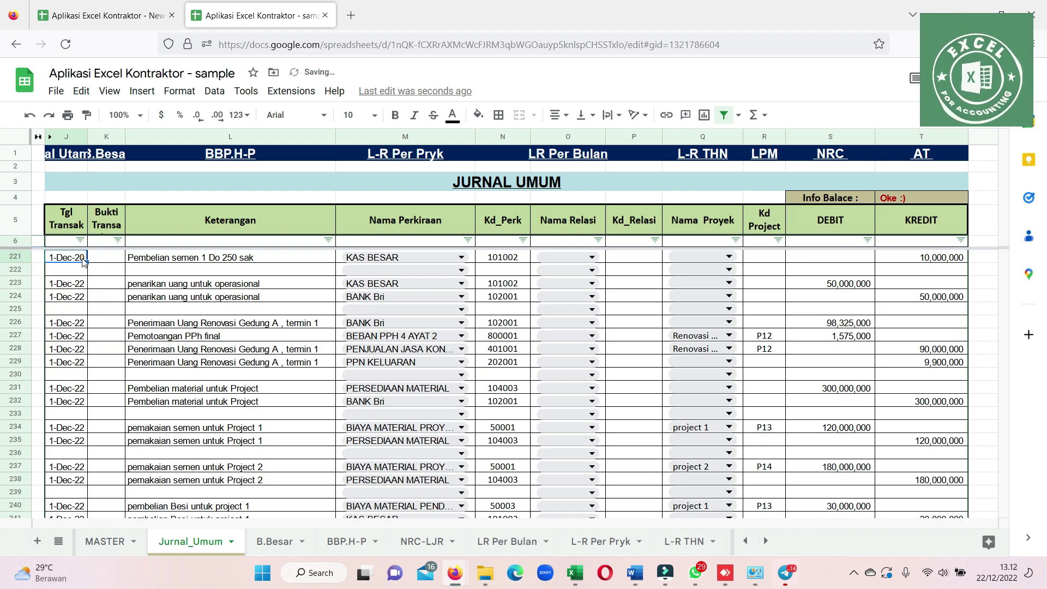
scroll(106, 311, "up", 2)
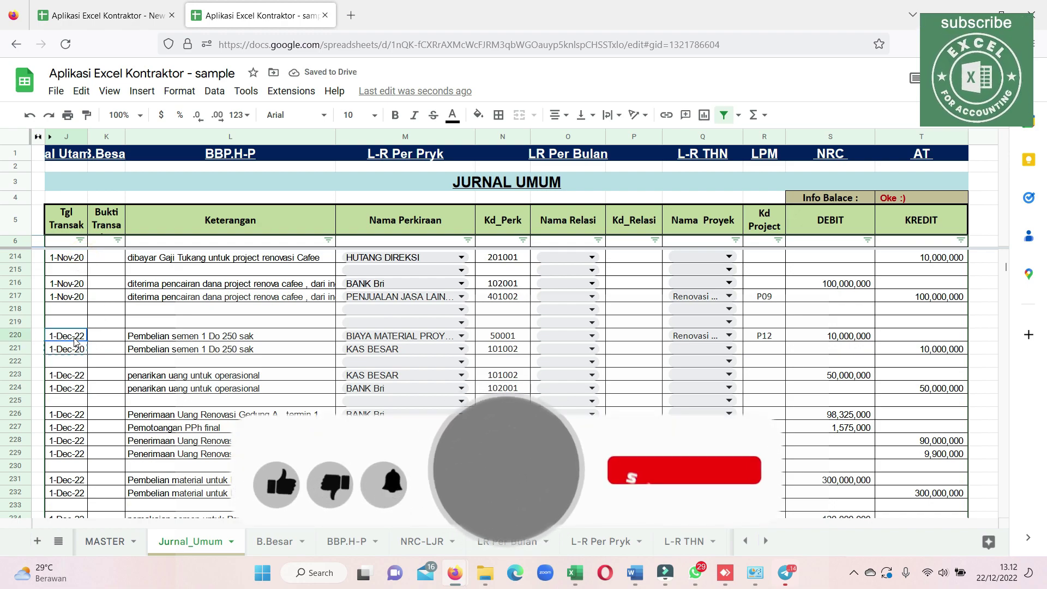
left_click(76, 335)
type("1-Dec-20")
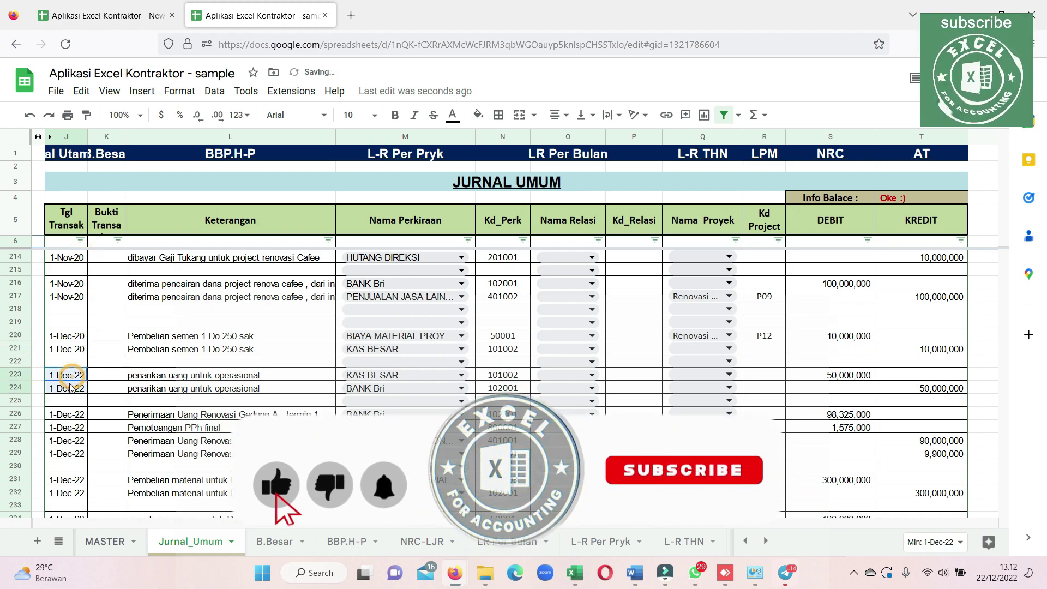
Paste 1-Dec-20 over the remaining entries' dates, including the salary and invoice rows.
left_click_drag(73, 377, 77, 456)
type("1-Dec-20 1-Dec-20")
type("1-Dec-20 1-Dec-20 1-Dec-20 1-Dec-20")
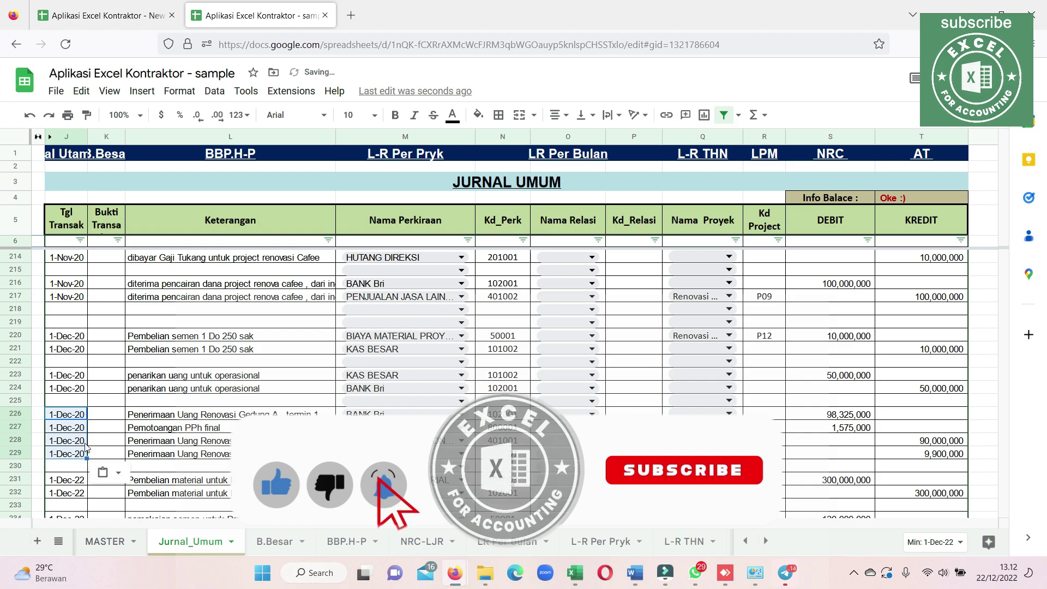
scroll(77, 460, "down", 3)
left_click(69, 299)
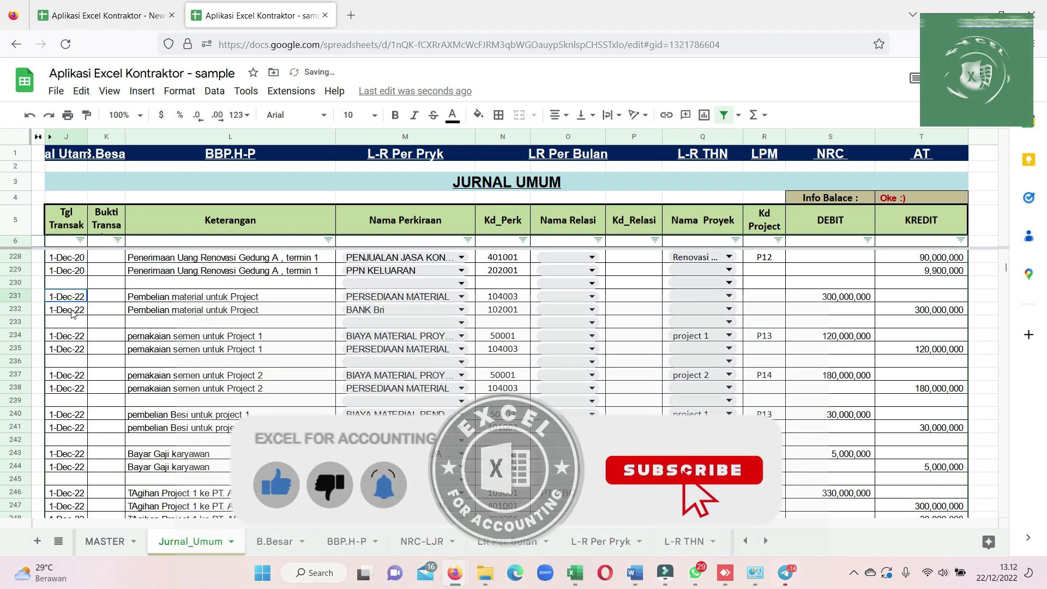
type("1-Dec-20 1-Dec-20")
left_click_drag(68, 336, 79, 428)
type("1-Dec-20 1-Dec-20")
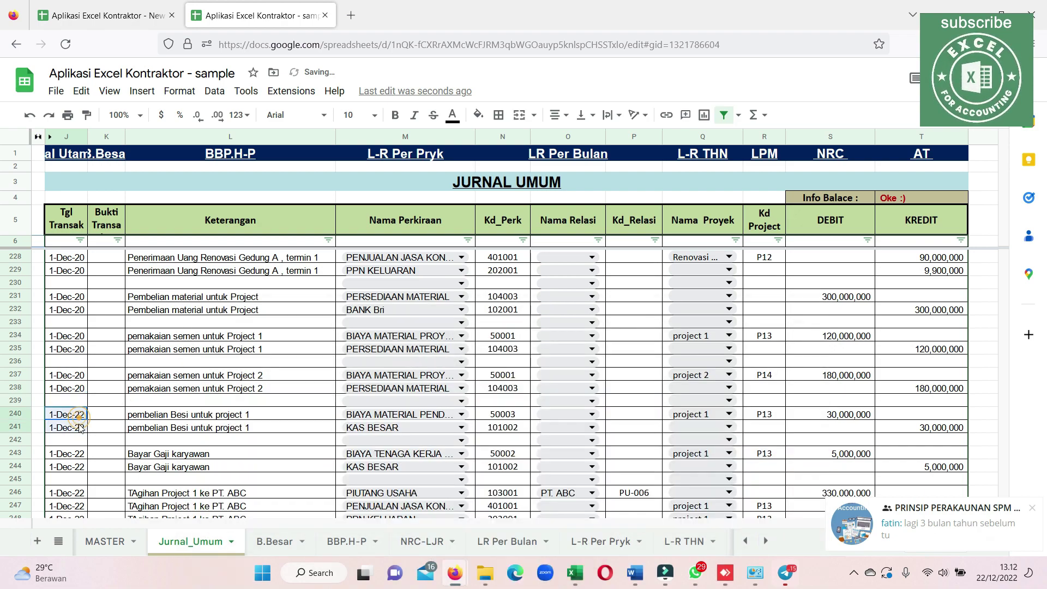
scroll(89, 419, "down", 3)
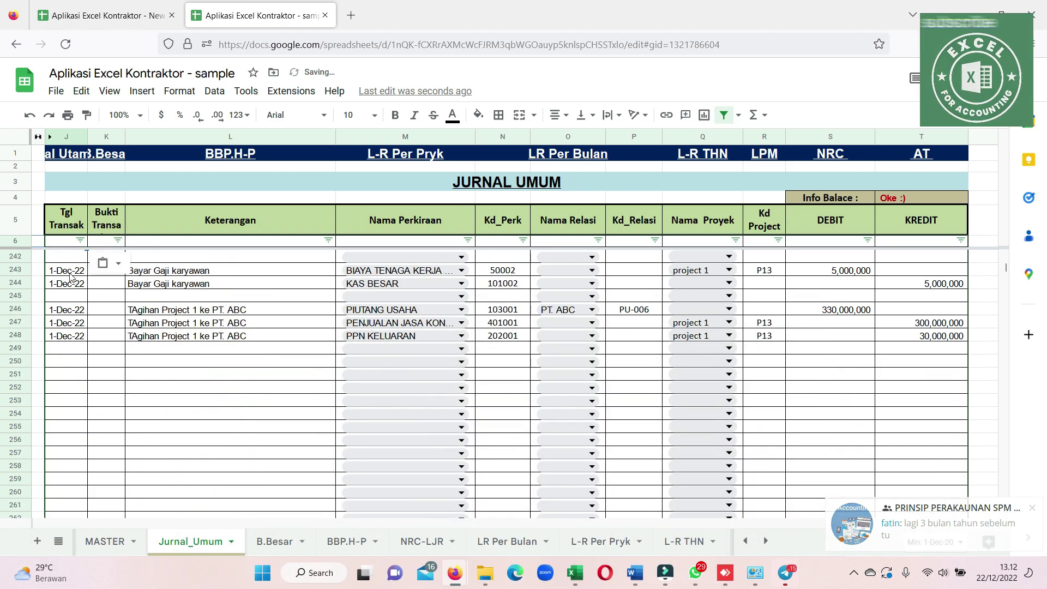
left_click_drag(74, 271, 71, 335)
key("ctrl+v")
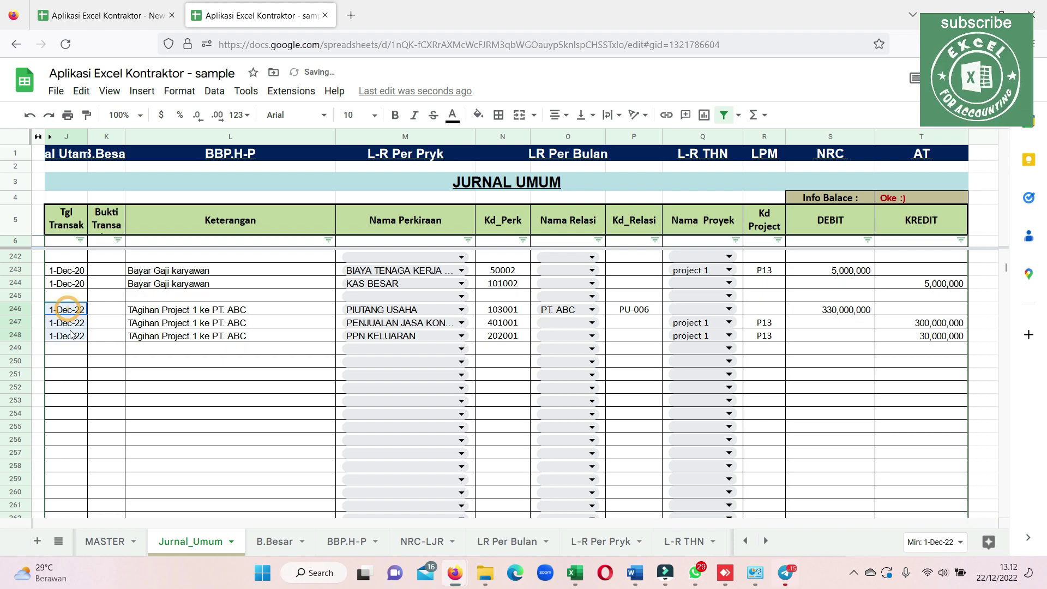
left_click(249, 393)
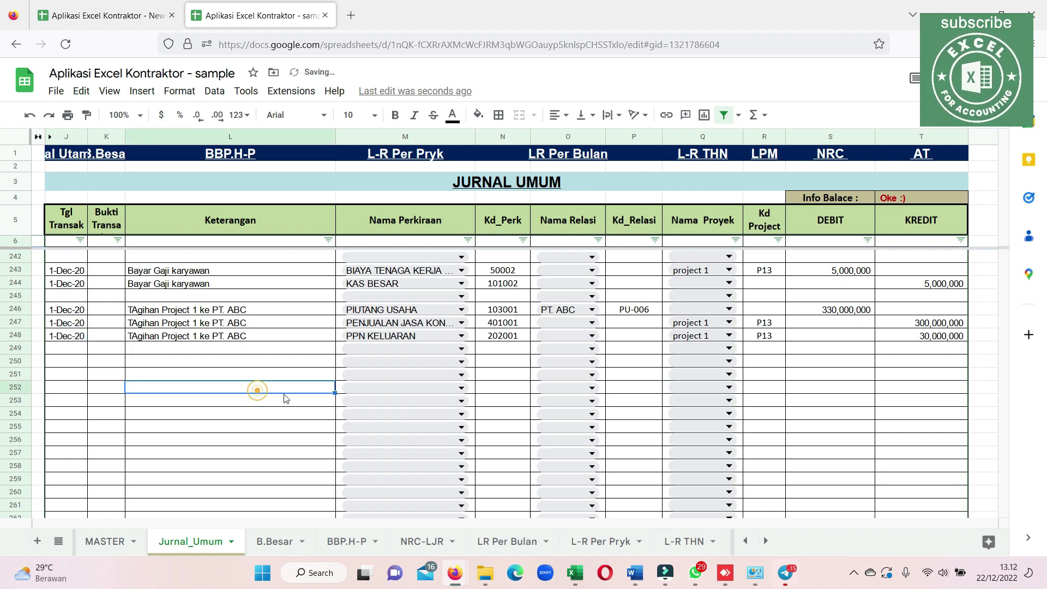
scroll(908, 372, "up", 2)
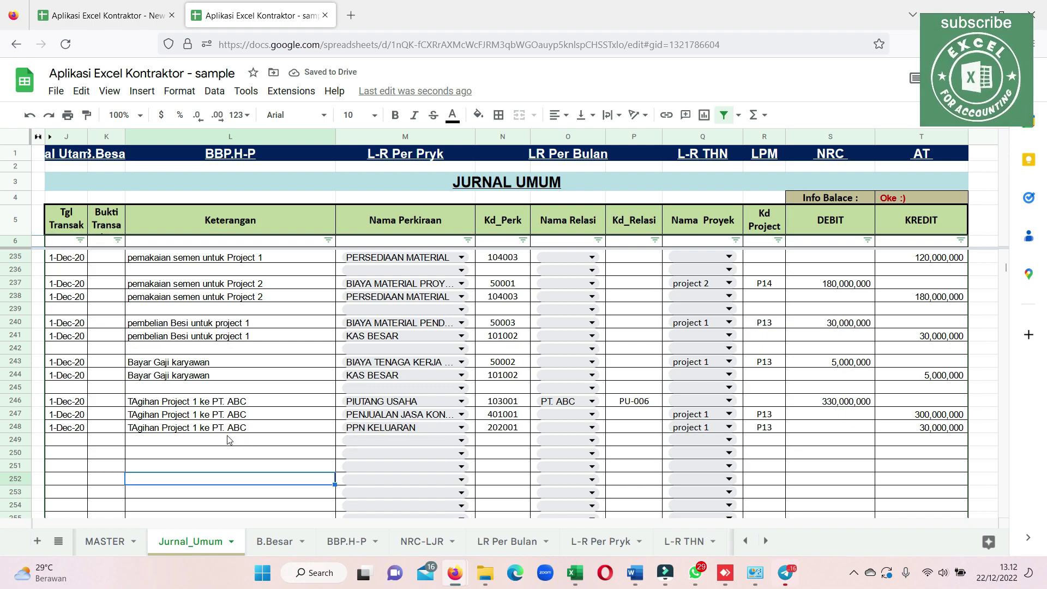
Check project 1's report: revenue 300,000,000, cost of goods sold 155,000,000, gross profit 145,000,000.
left_click(247, 402)
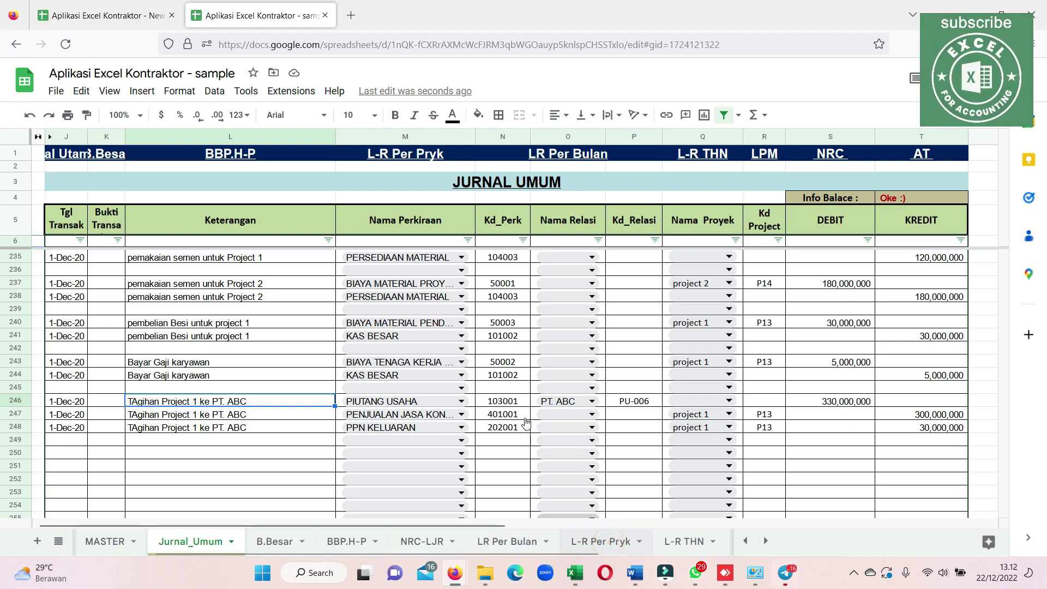
scroll(382, 372, "down", 4)
scroll(383, 370, "down", 5)
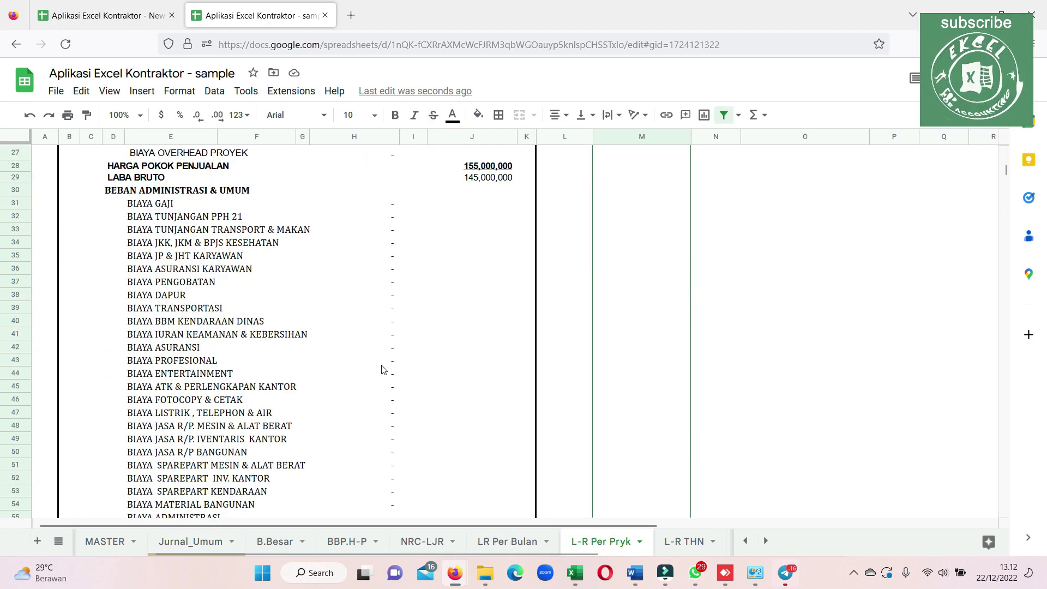
scroll(384, 369, "down", 3)
scroll(387, 365, "up", 10)
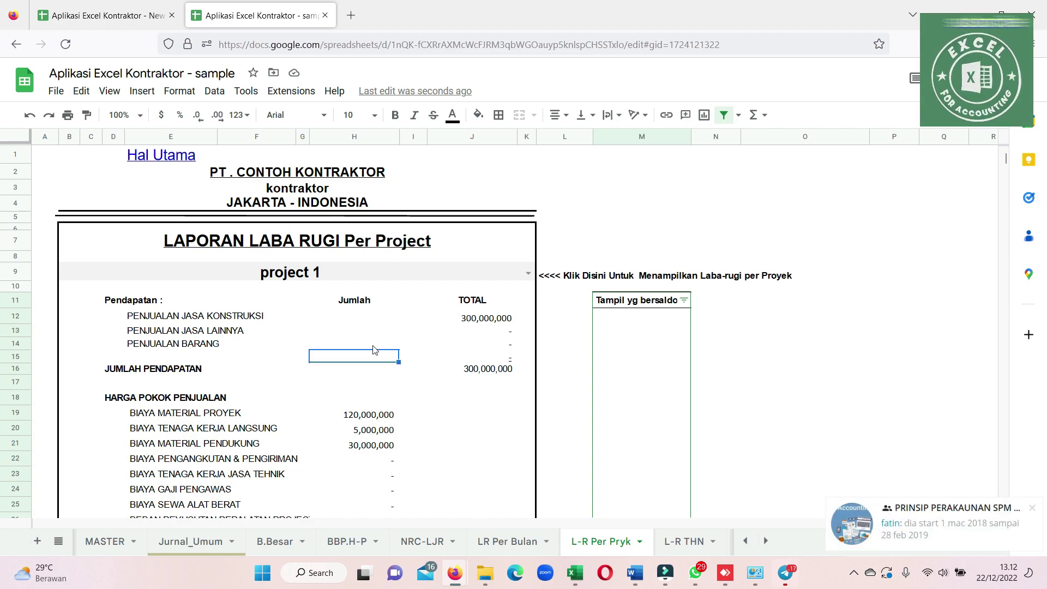
left_click(205, 313)
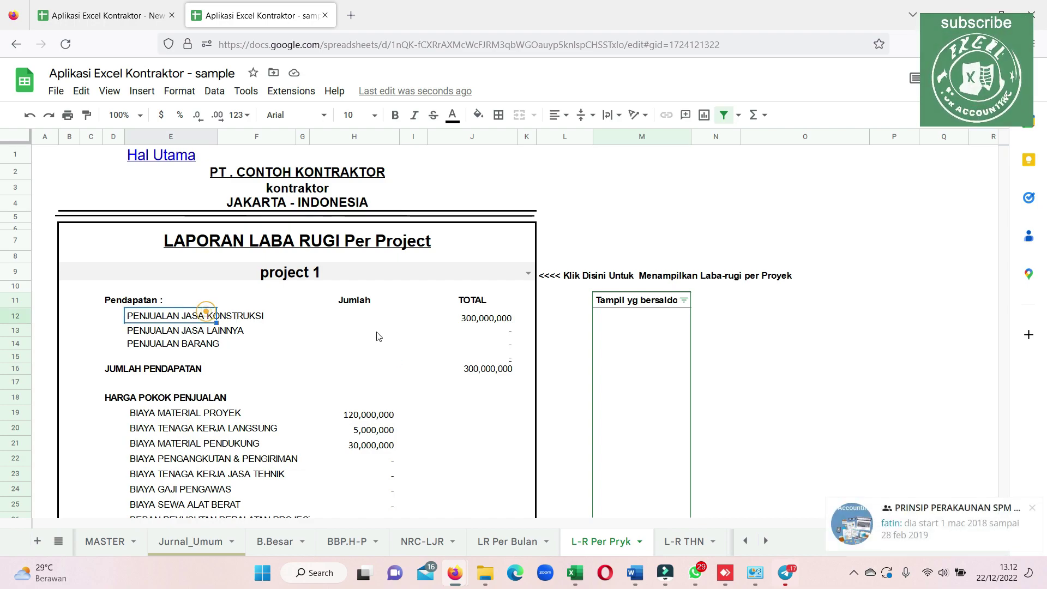
left_click(484, 321)
scroll(396, 435, "down", 4)
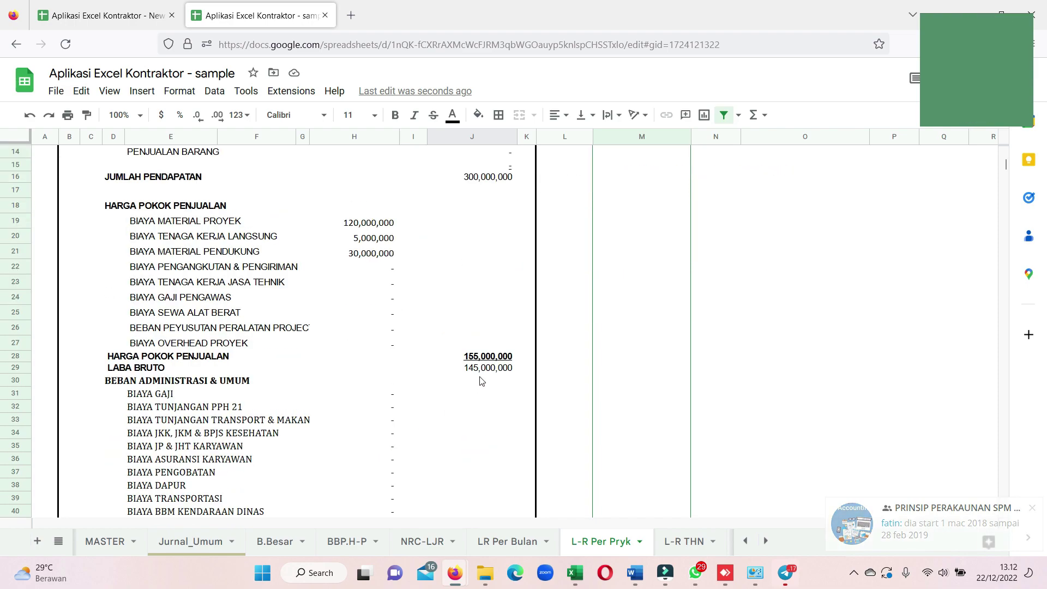
left_click(490, 357)
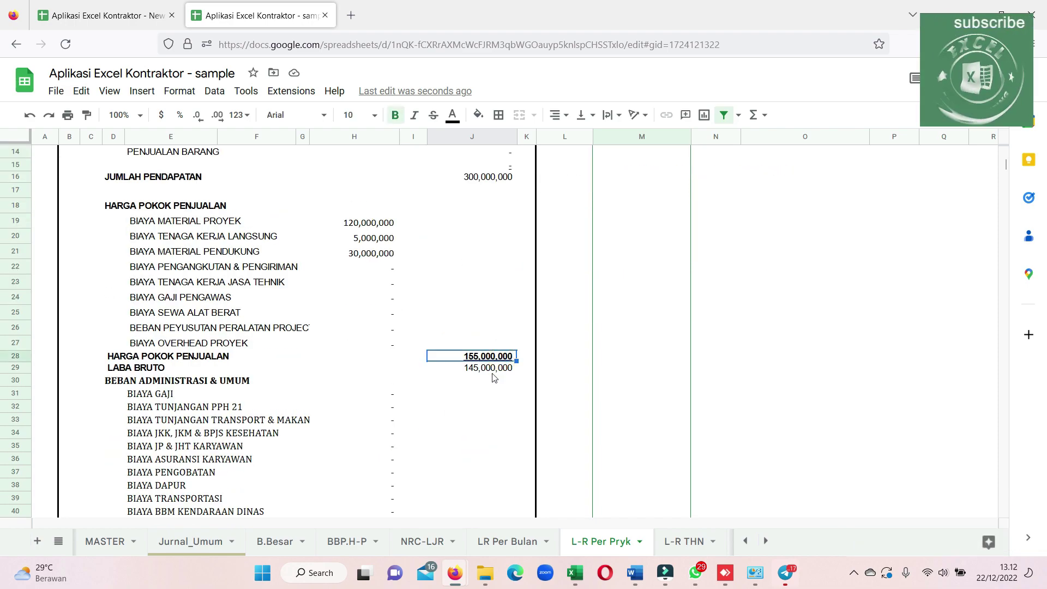
left_click(496, 371)
scroll(495, 374, "up", 4)
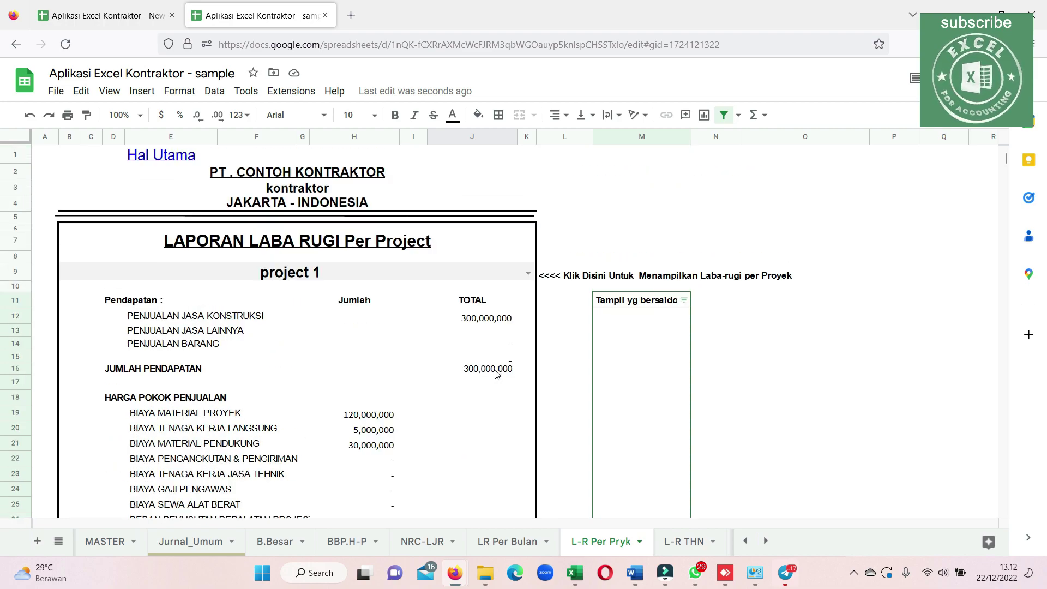
Switch the report to Proyek Semenisasi RT 7 and return to the Jurnal_Umum journal.
left_click(529, 273)
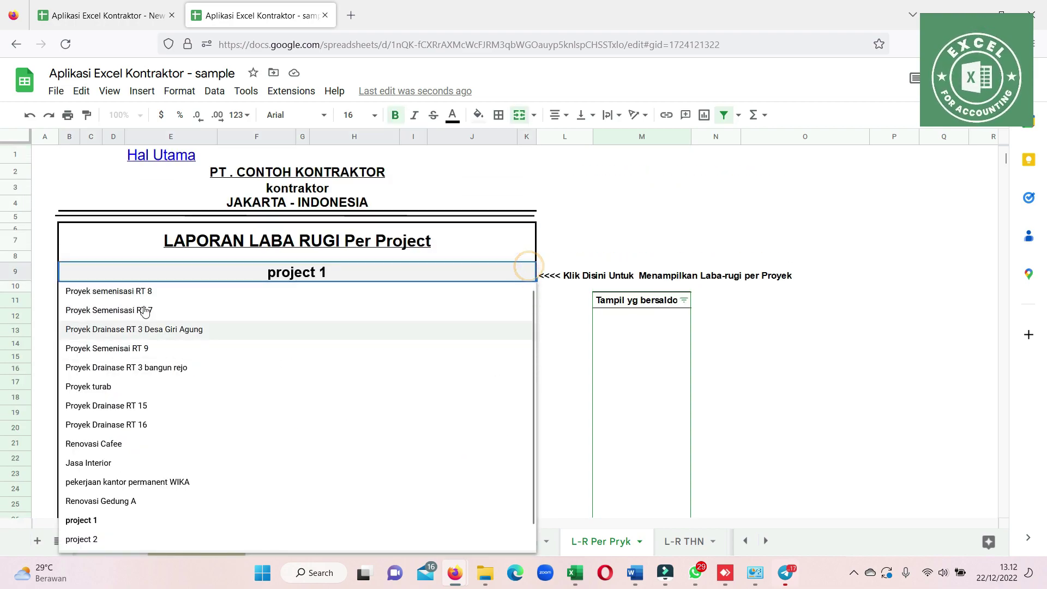
left_click(149, 288)
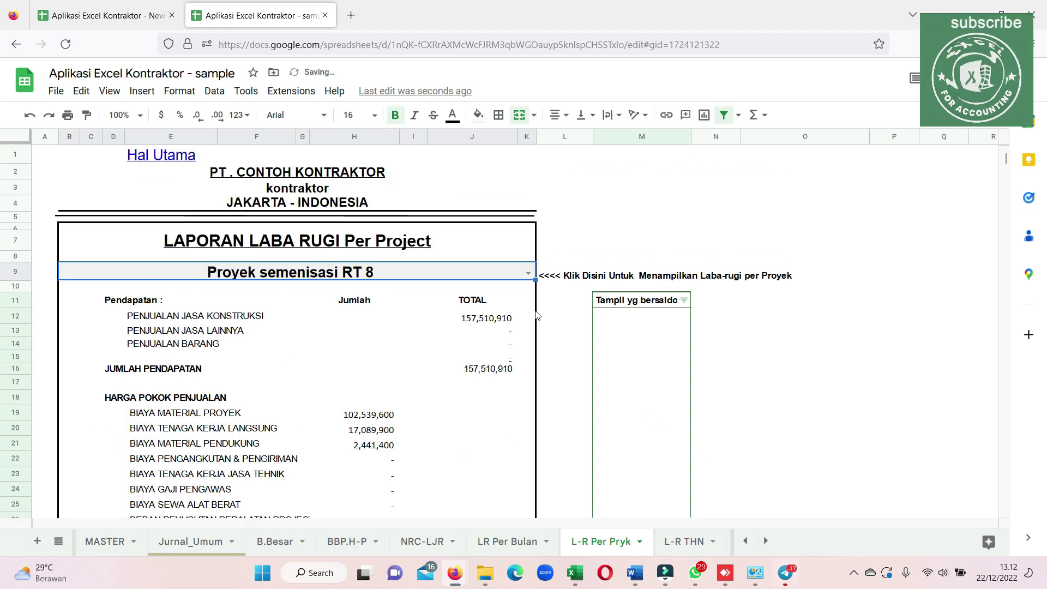
left_click(529, 280)
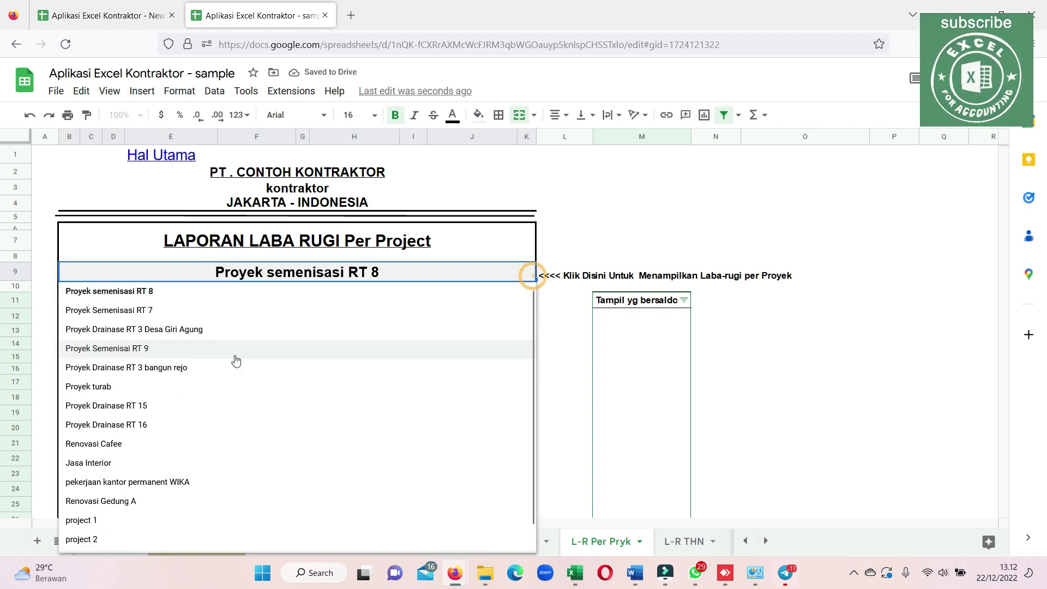
left_click(110, 308)
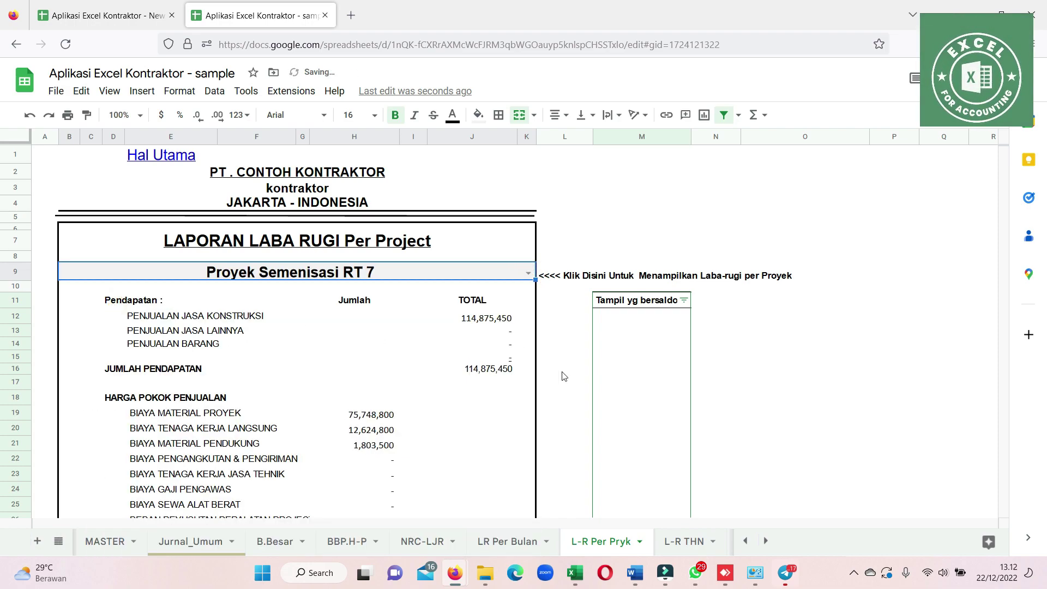
left_click(183, 542)
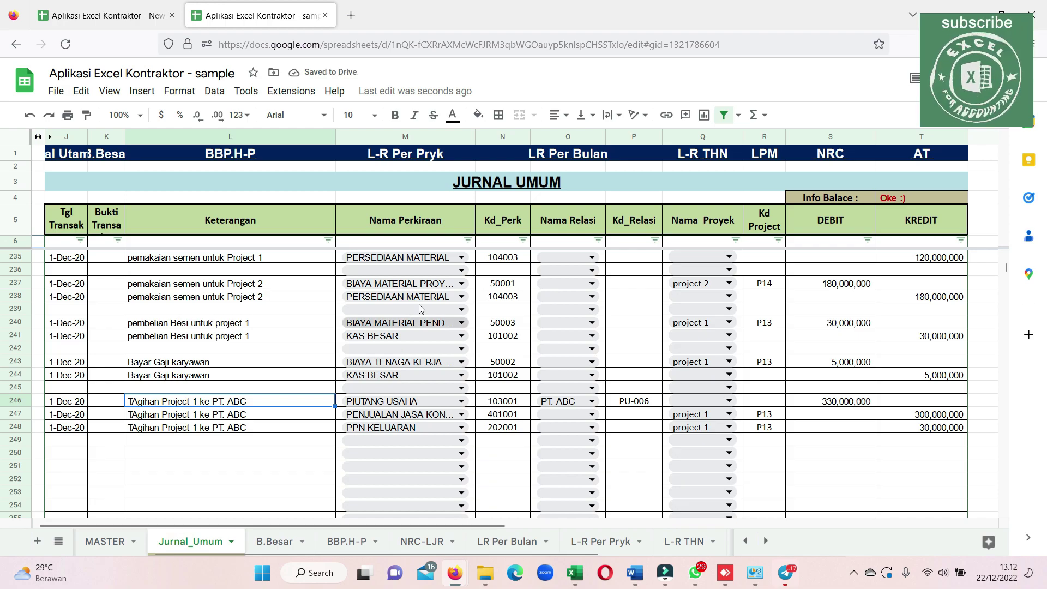
scroll(420, 309, "up", 15)
scroll(436, 300, "up", 15)
scroll(459, 292, "up", 15)
scroll(473, 284, "up", 15)
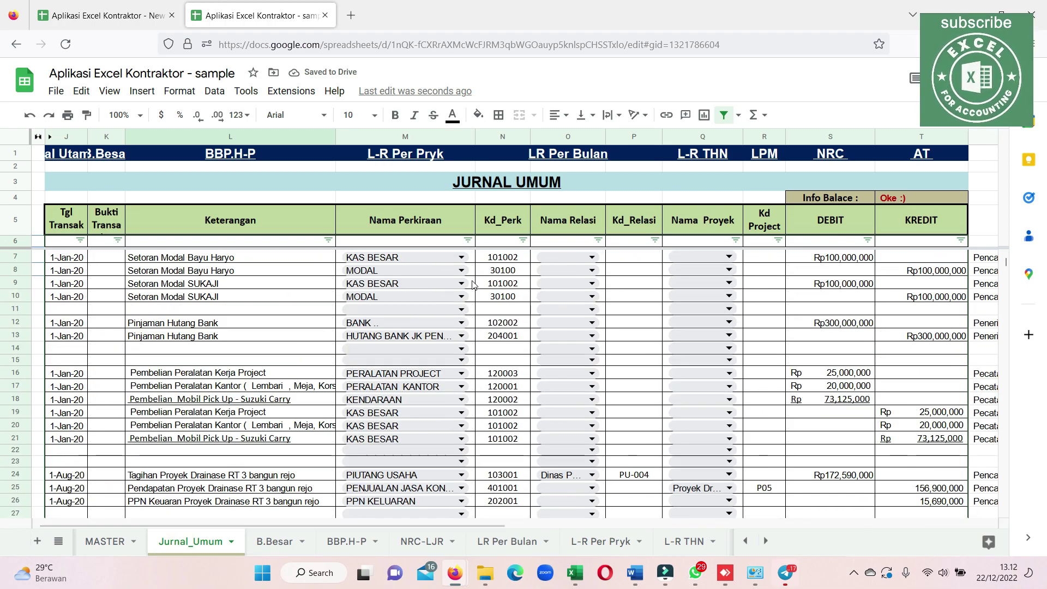
left_click(462, 257)
scroll(440, 371, "down", 5)
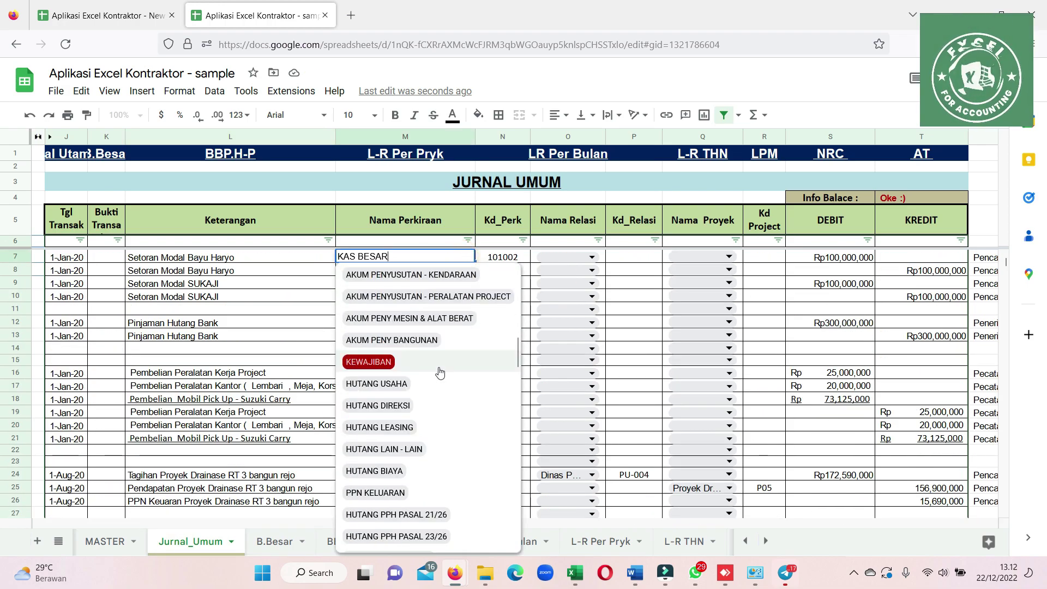
scroll(440, 372, "down", 5)
scroll(440, 371, "down", 5)
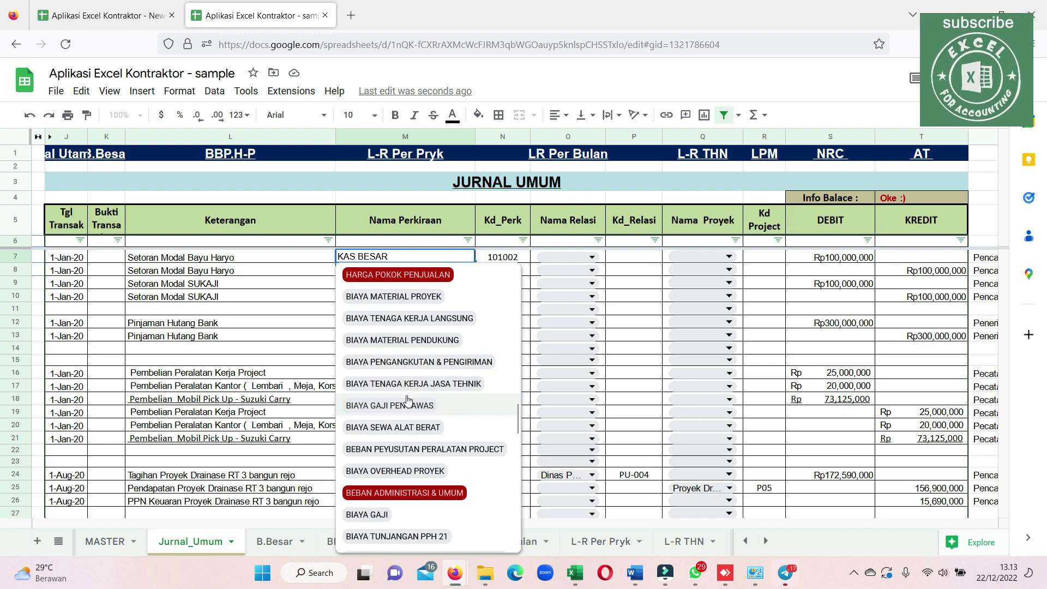
scroll(408, 399, "down", 3)
scroll(406, 401, "down", 3)
scroll(401, 401, "down", 3)
scroll(392, 402, "down", 3)
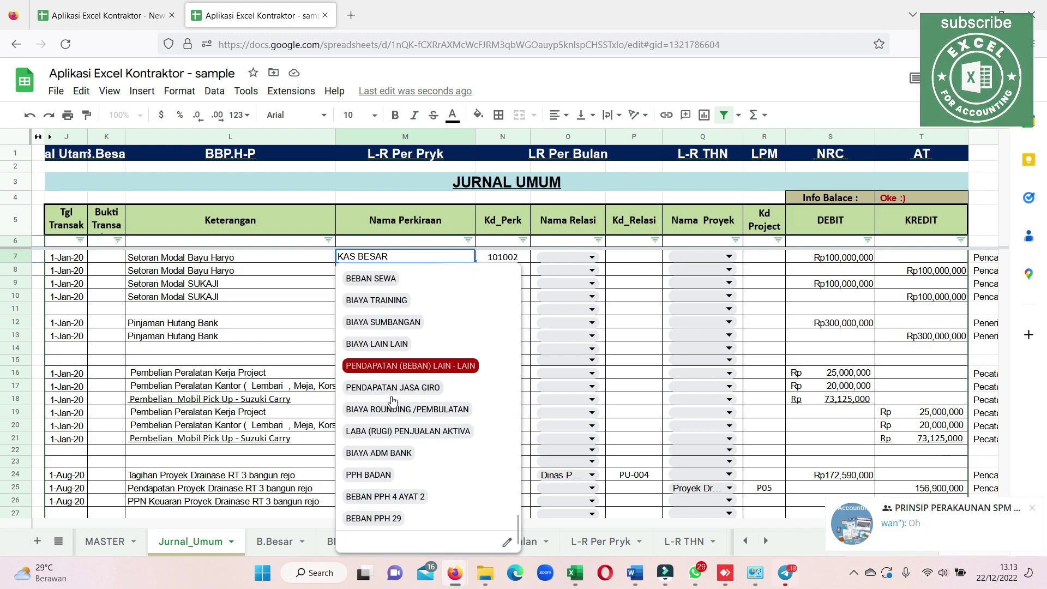
scroll(393, 402, "up", 5)
scroll(394, 398, "up", 5)
scroll(395, 393, "up", 5)
scroll(398, 390, "up", 5)
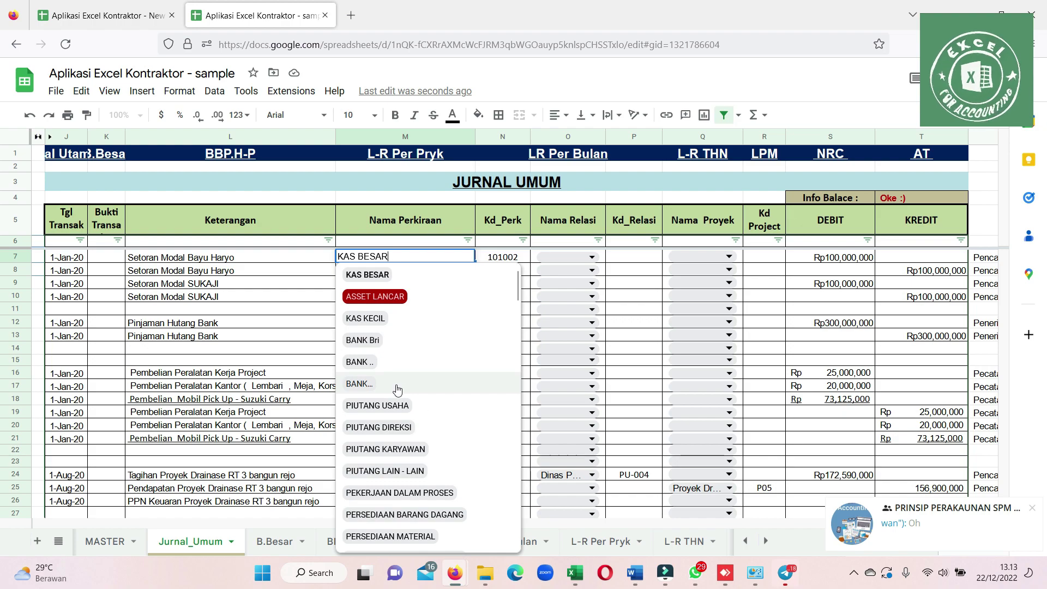
left_click(592, 257)
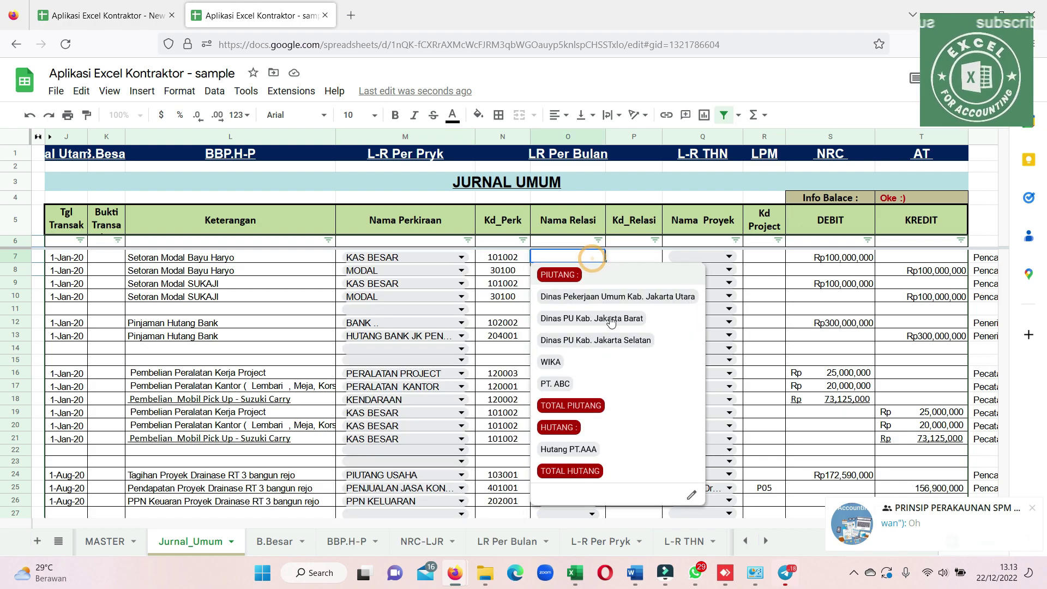
left_click(729, 257)
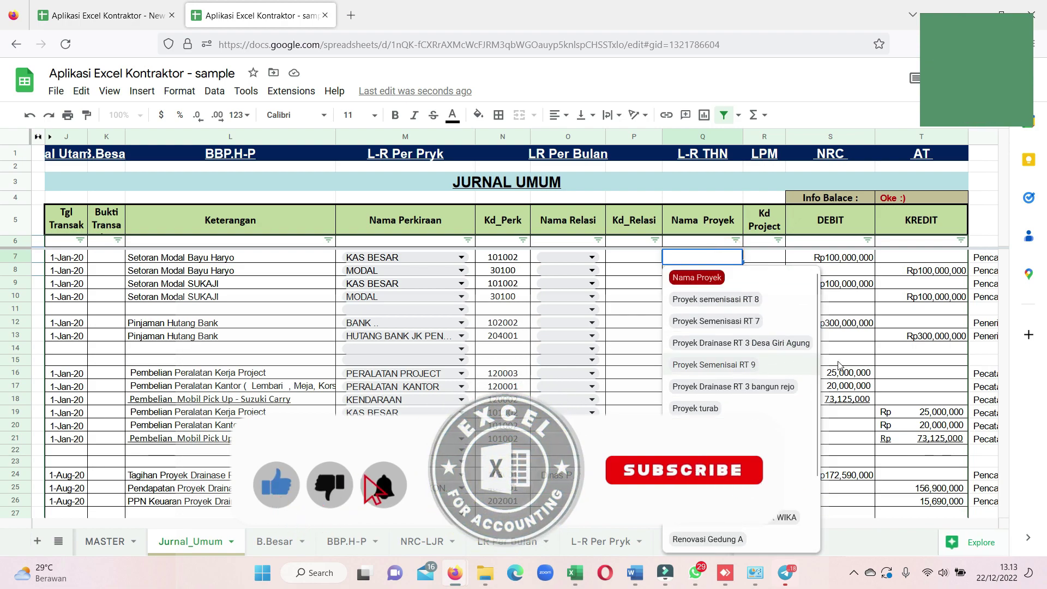
left_click(840, 309)
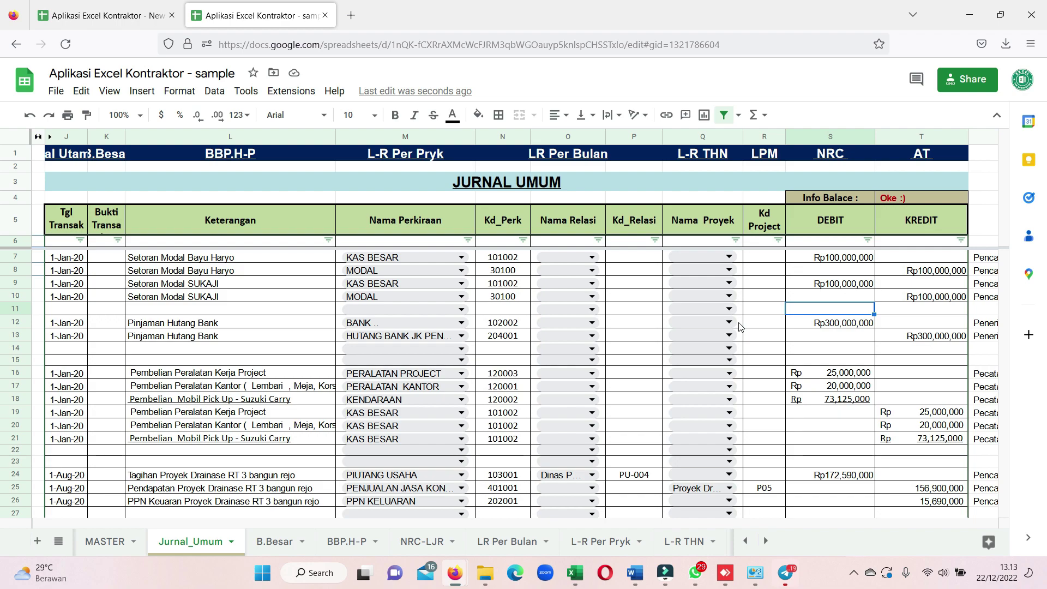
left_click(856, 573)
right_click(826, 512)
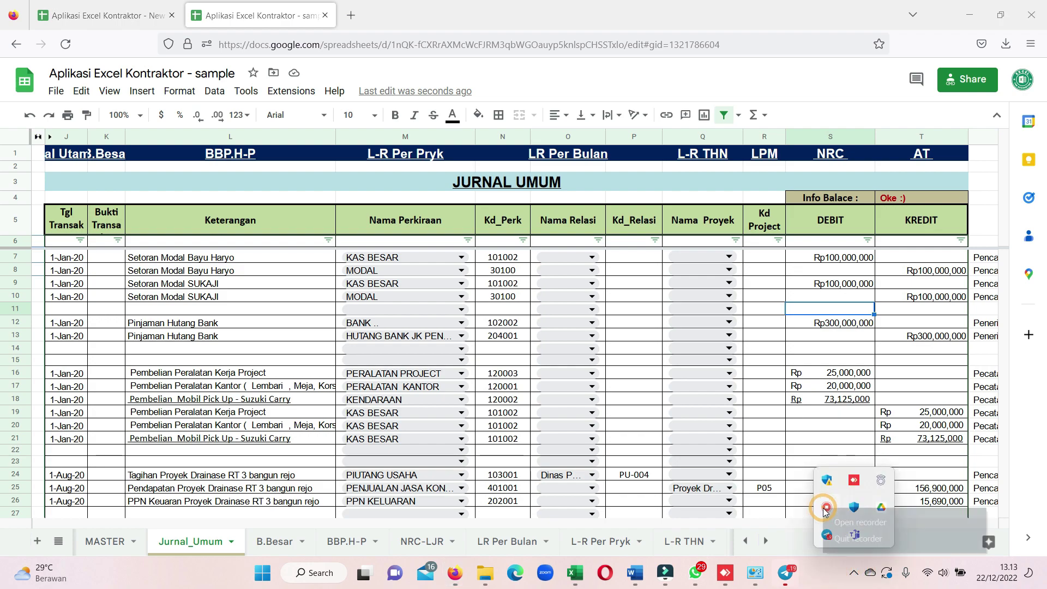
left_click(846, 540)
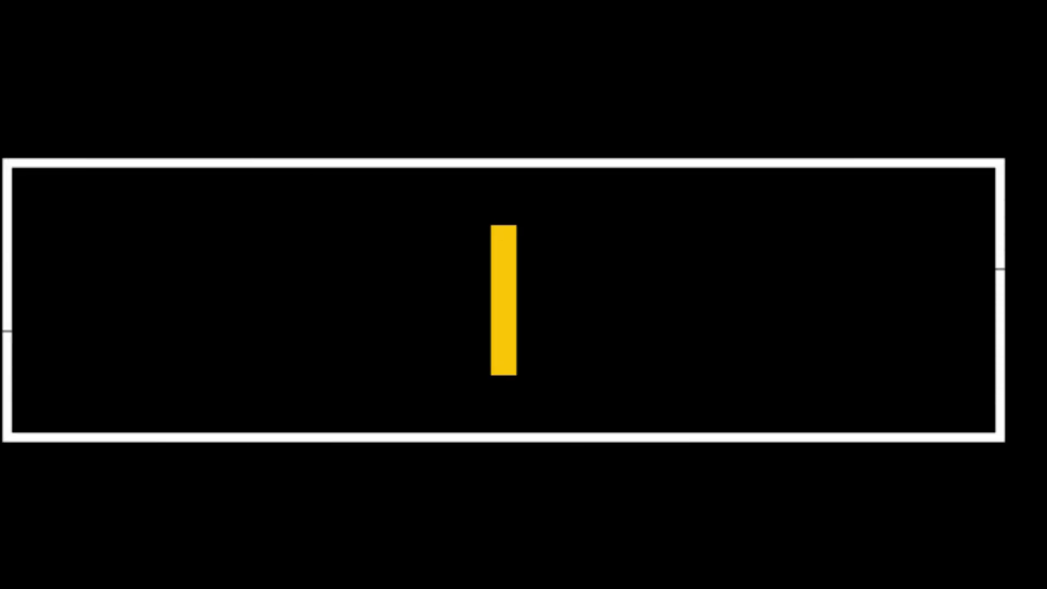